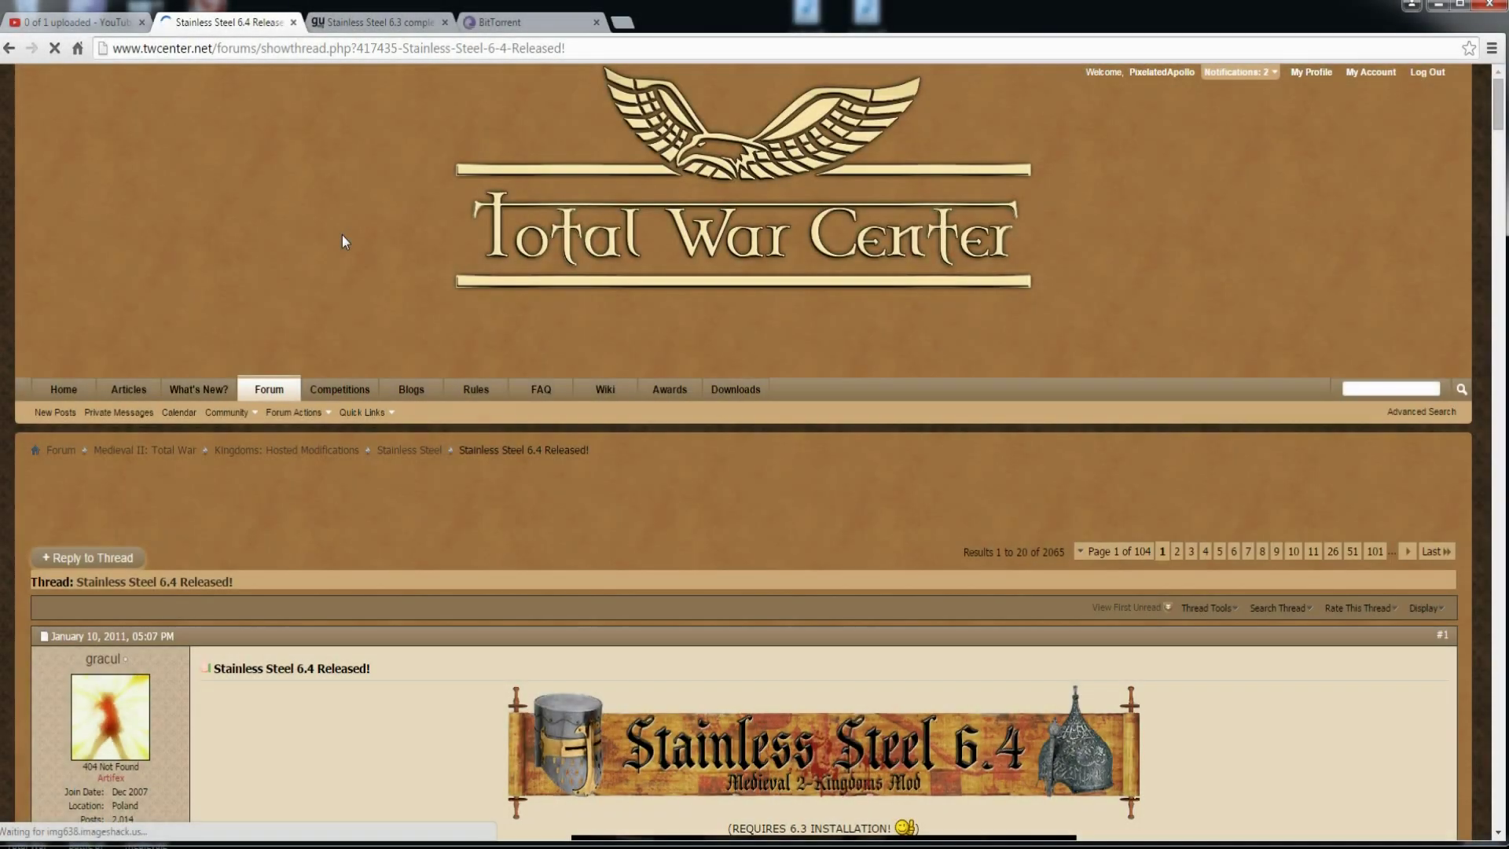
# - Glance at the BitTorrent site, then read through the Stainless Steel 6.4 forum thread
pyautogui.scroll(-2, 342, 234)
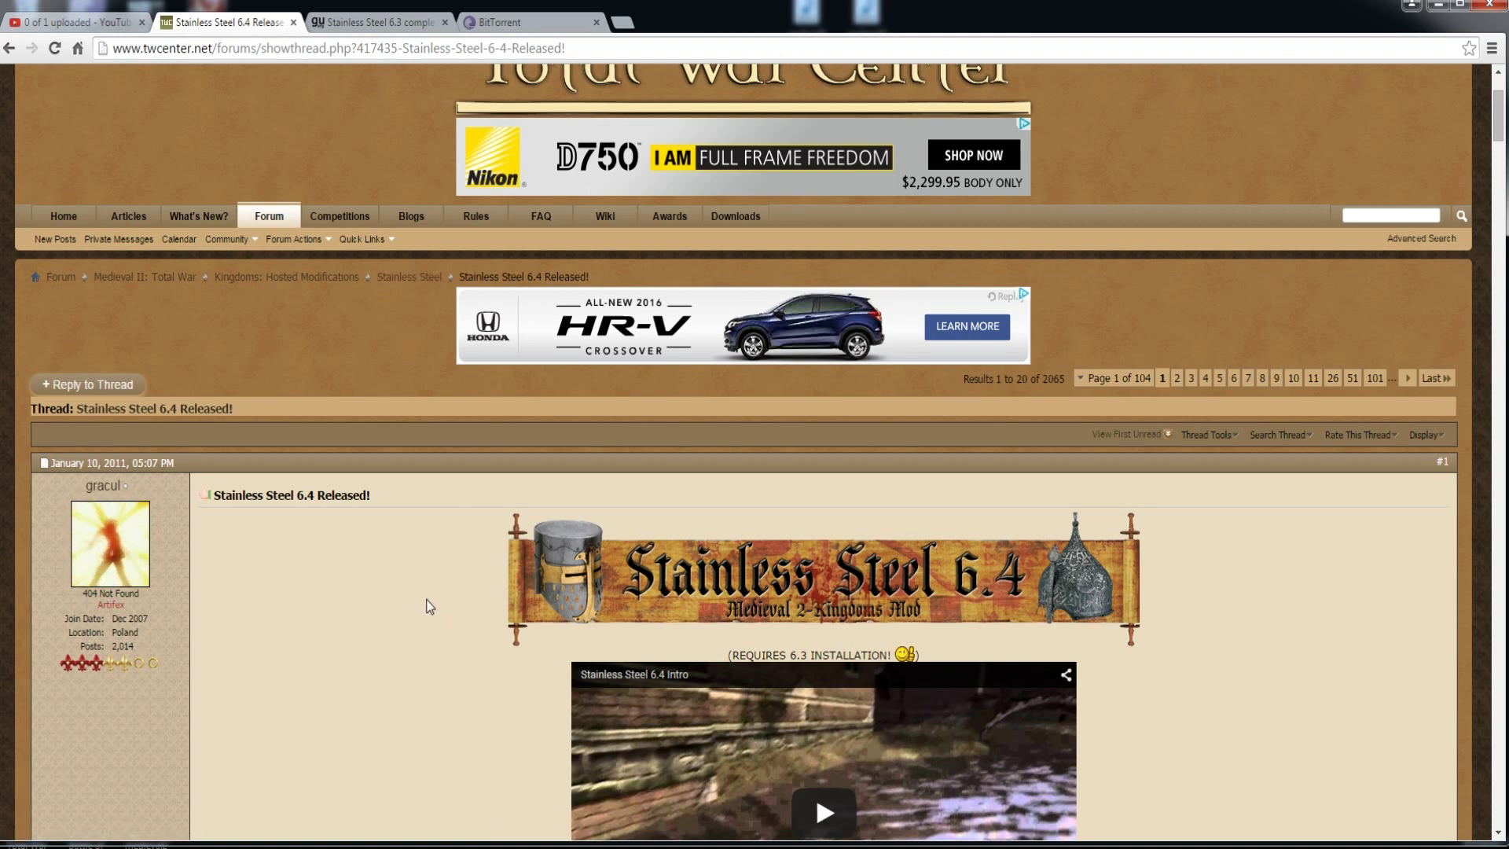
pyautogui.click(506, 25)
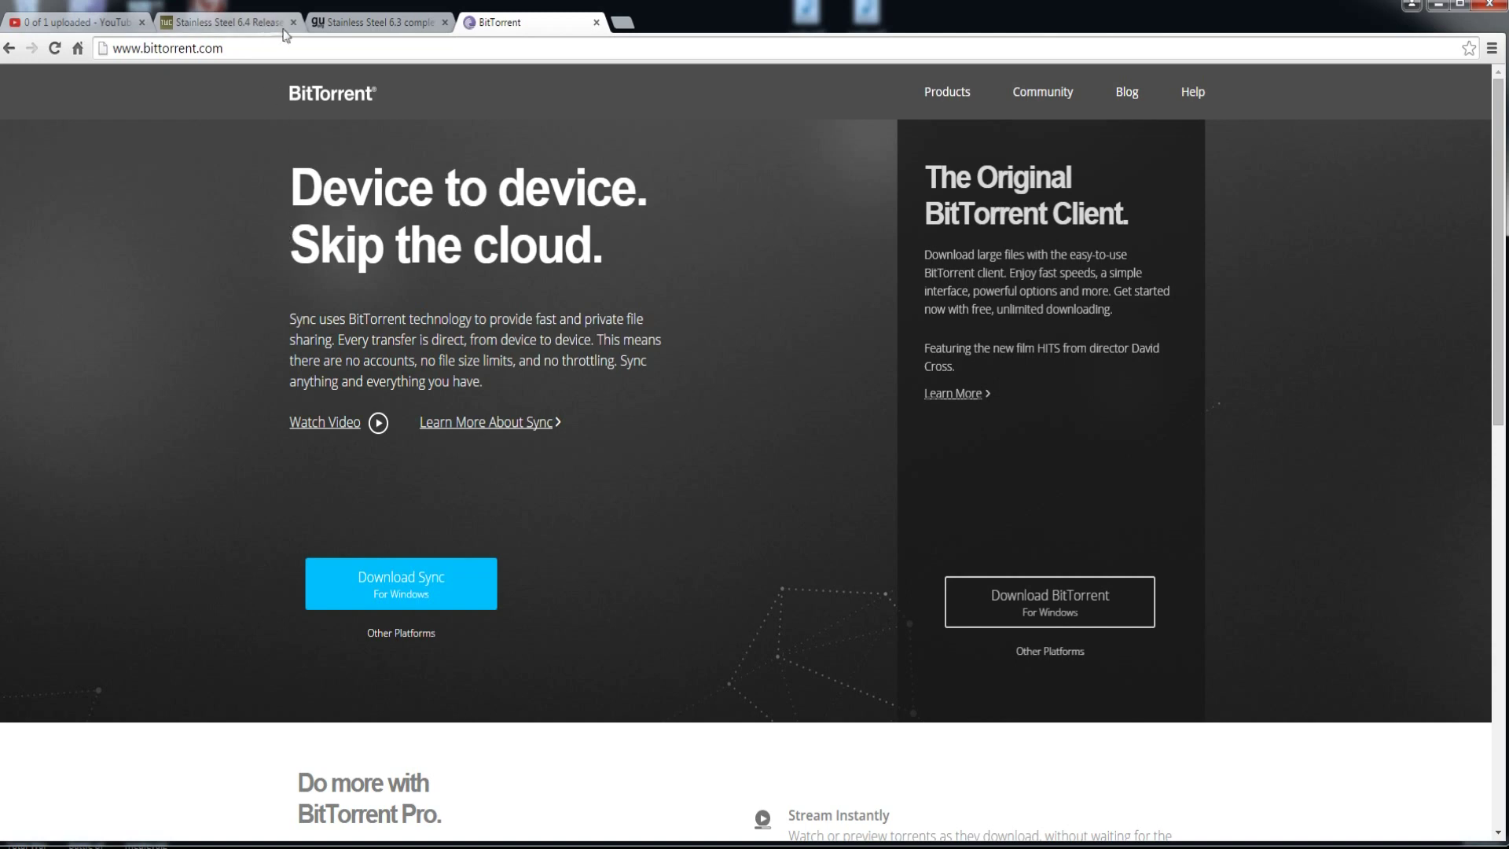
pyautogui.click(239, 22)
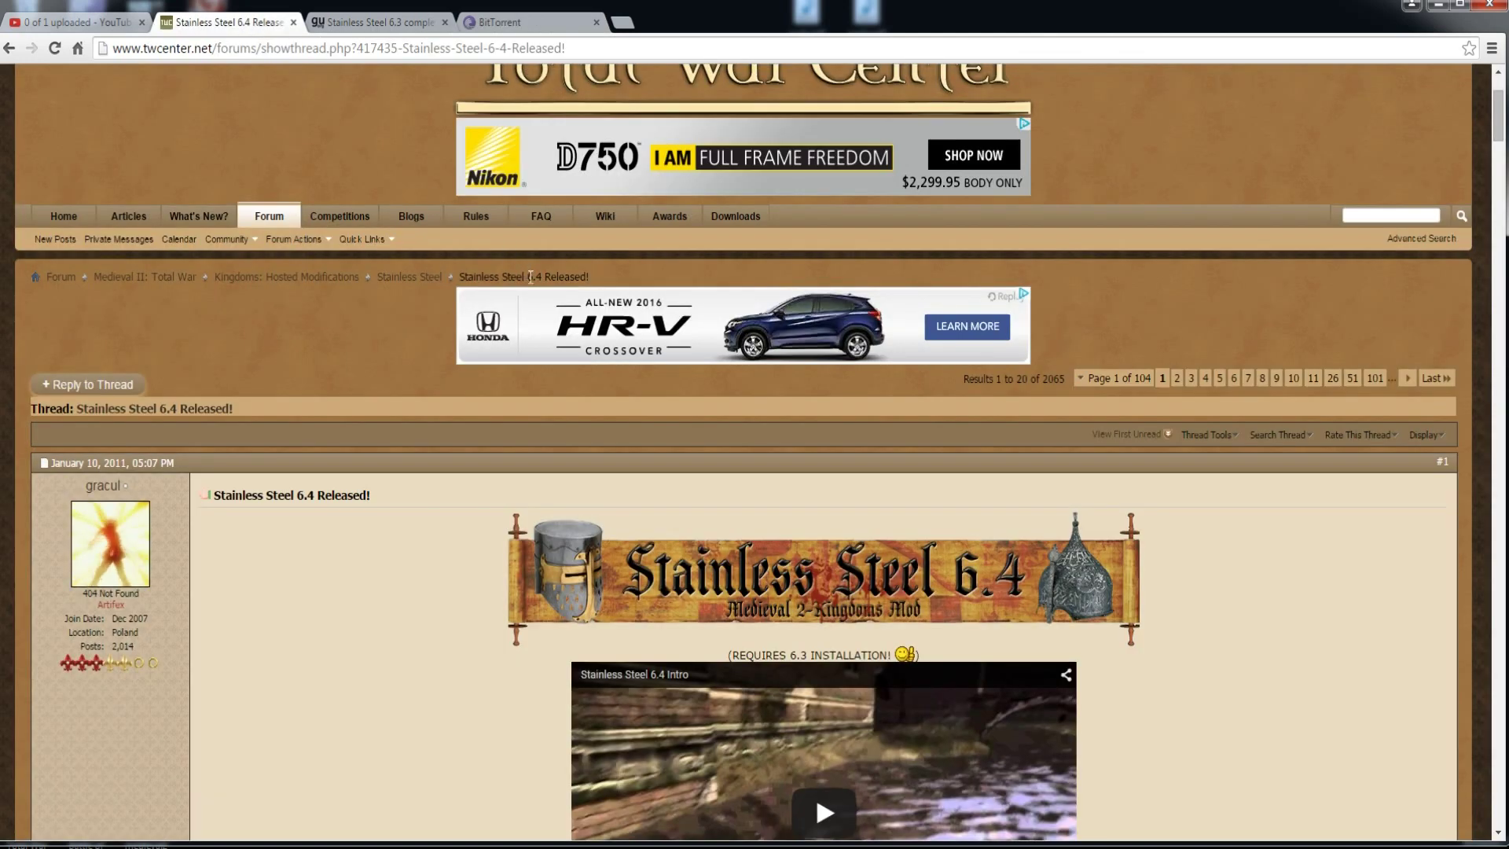
pyautogui.scroll(-5, 526, 311)
pyautogui.scroll(-3, 523, 315)
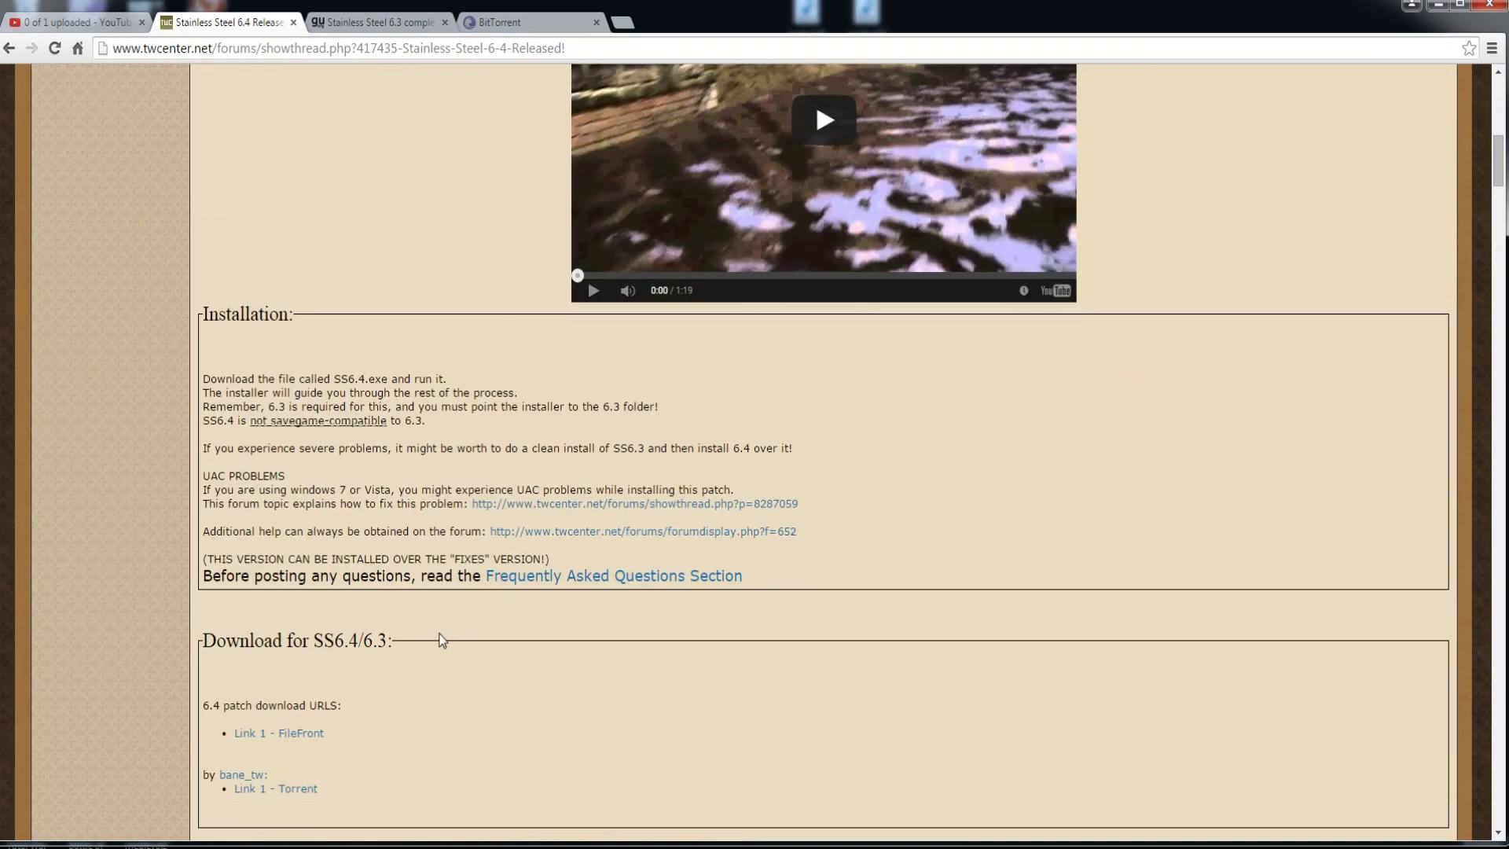
pyautogui.scroll(-2, 452, 633)
pyautogui.scroll(10, 474, 614)
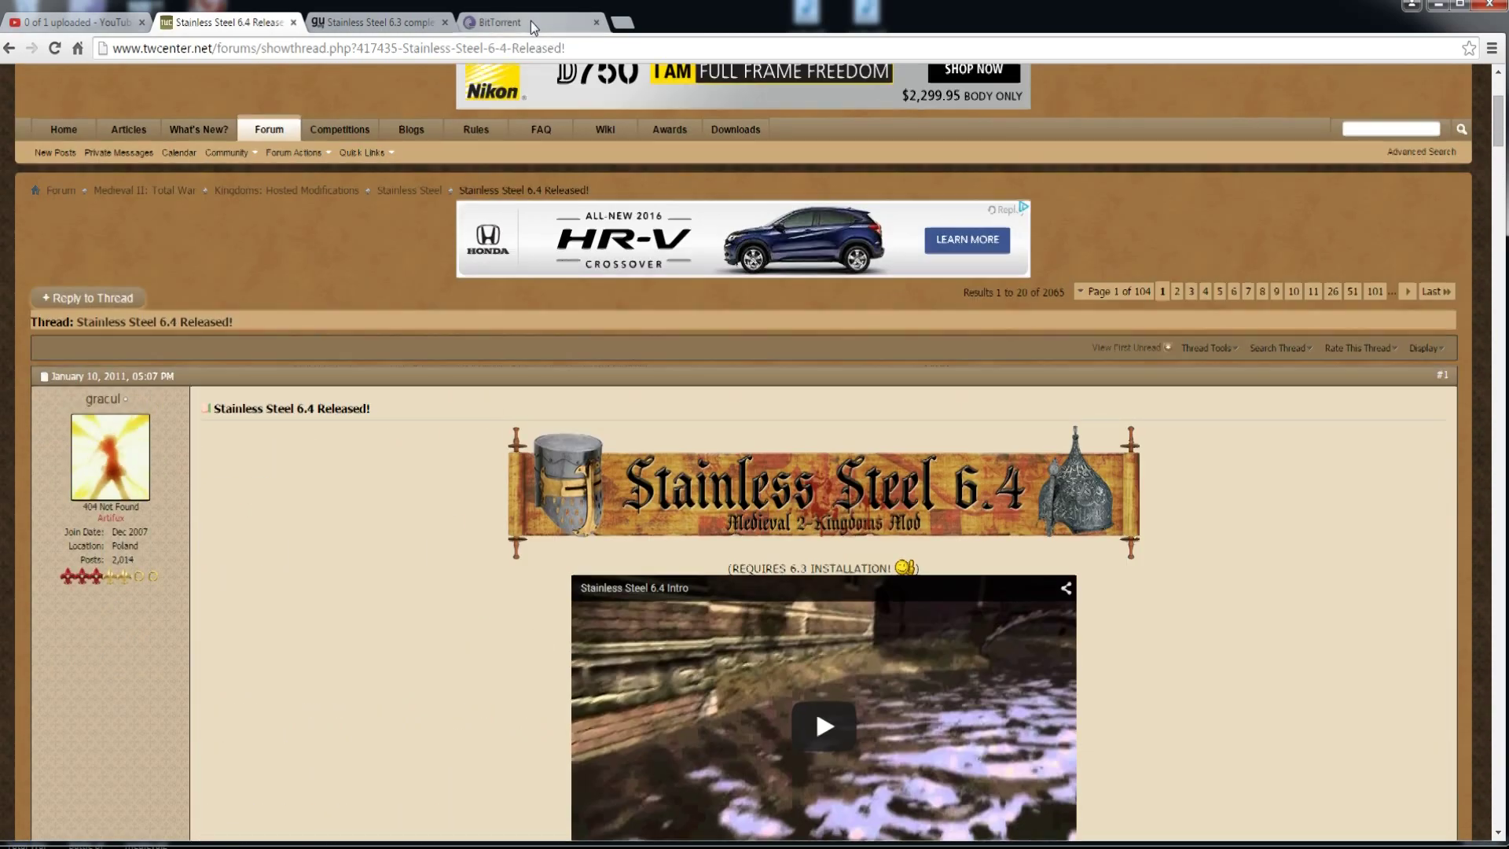
# - Close the Stainless Steel 6.3 complete gameupdates tab, leaving the 6.4 thread showing
pyautogui.click(533, 29)
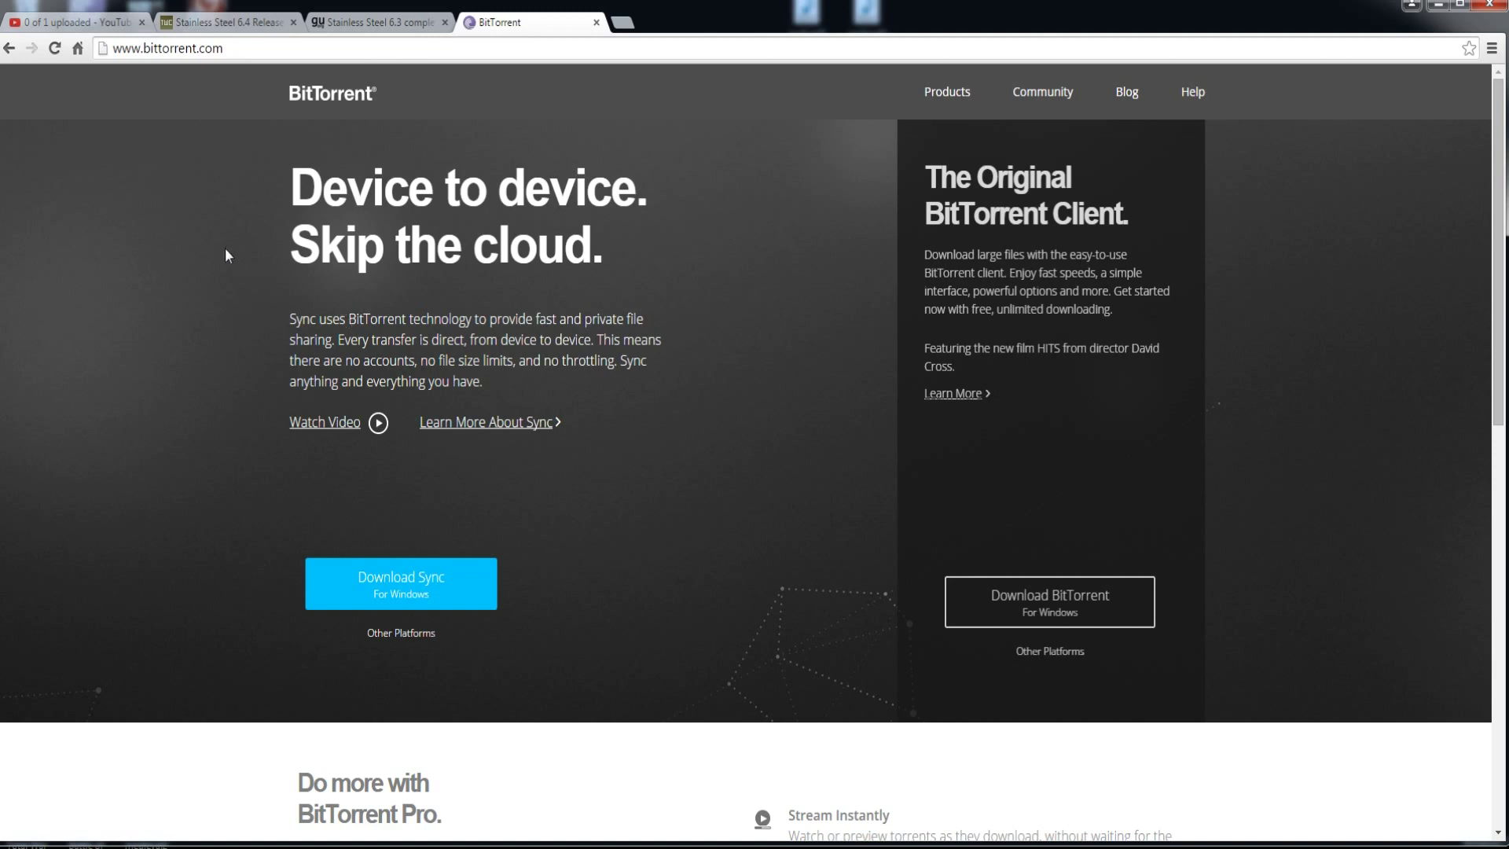
pyautogui.click(384, 25)
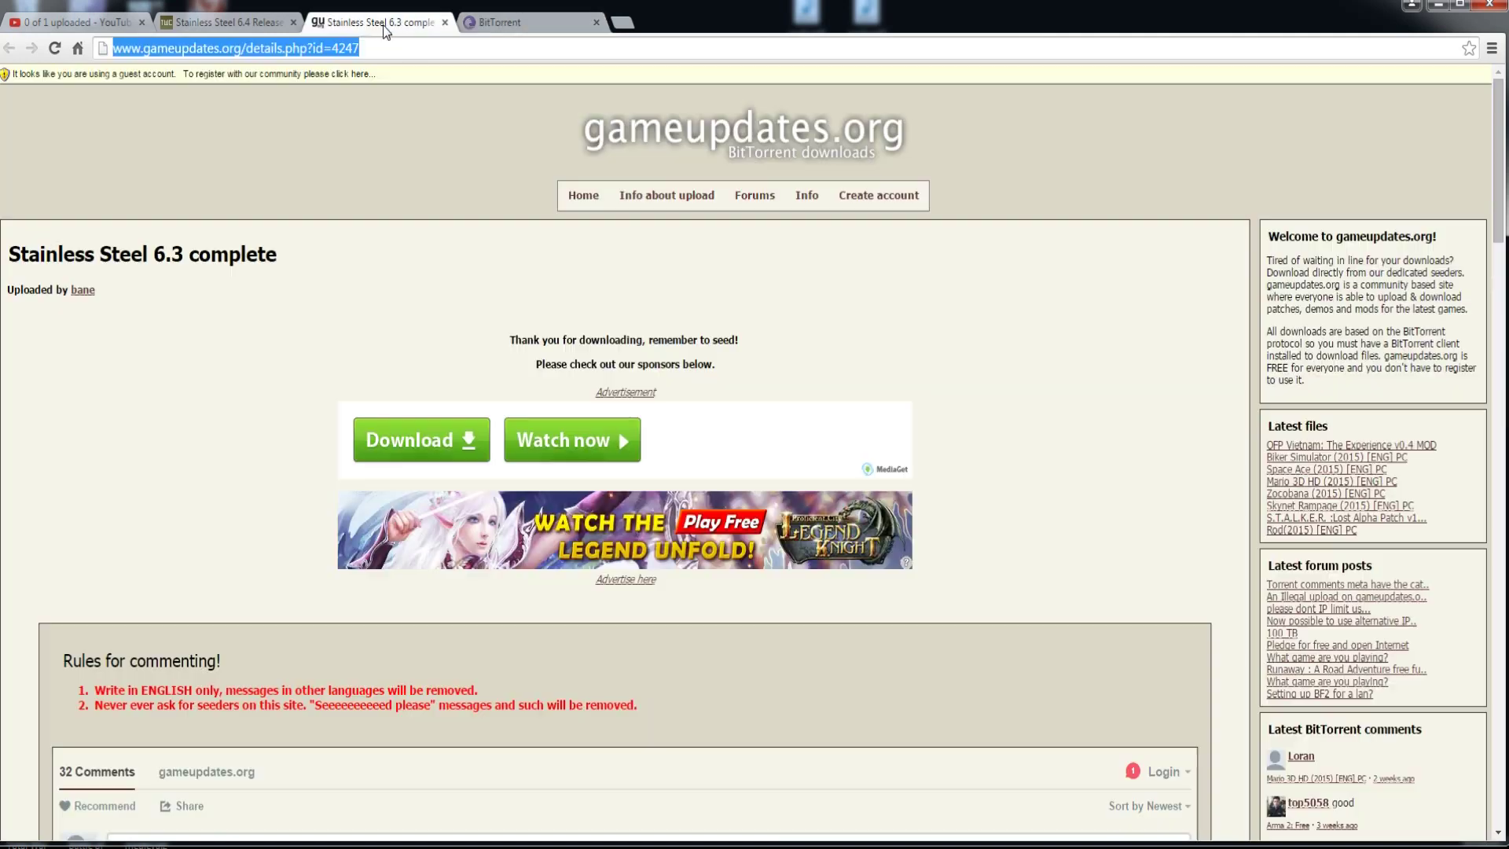
pyautogui.click(218, 28)
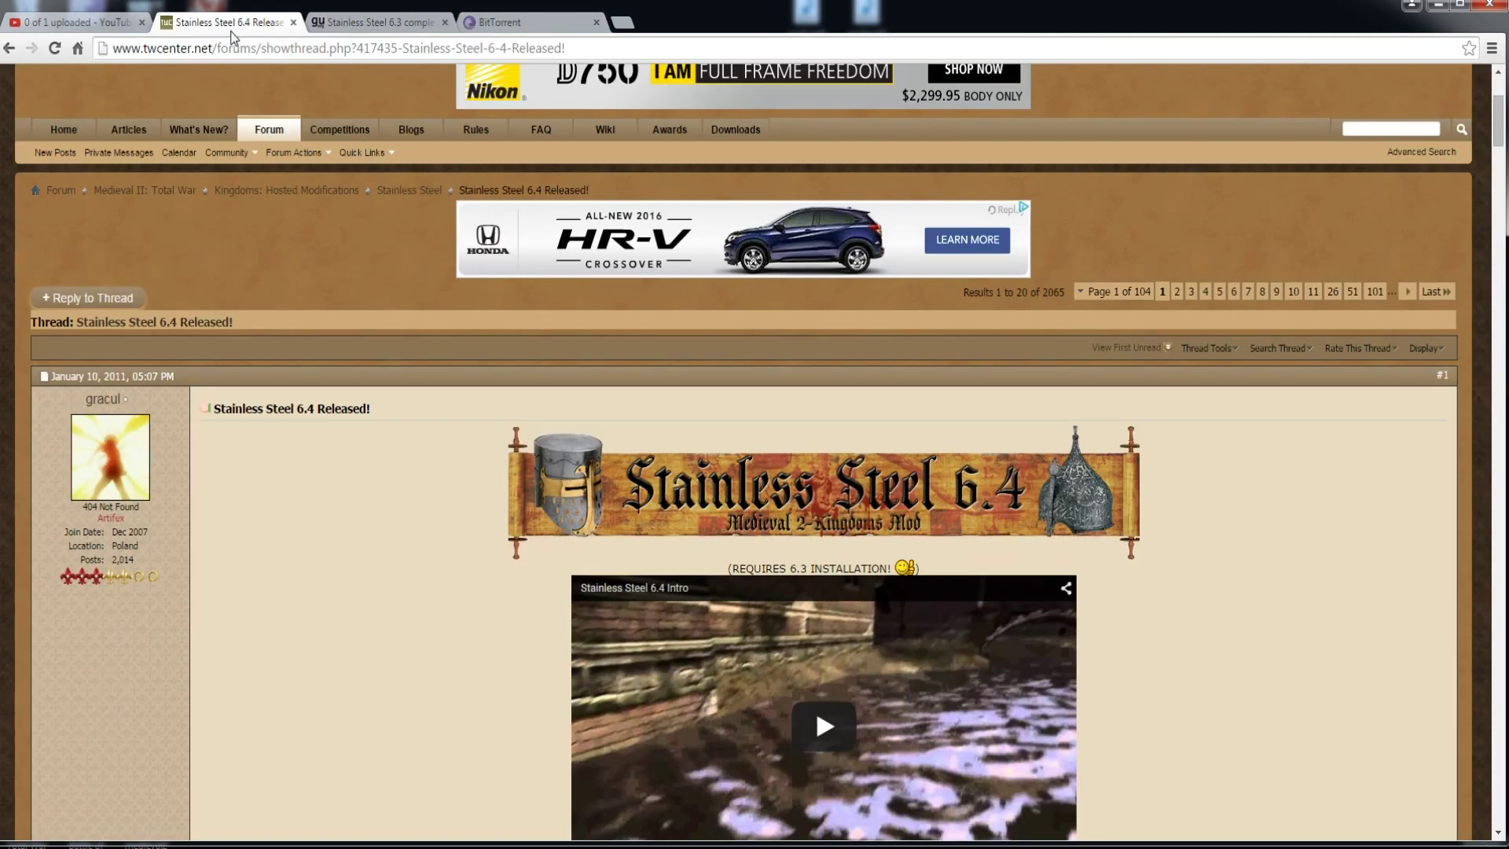
pyautogui.click(445, 22)
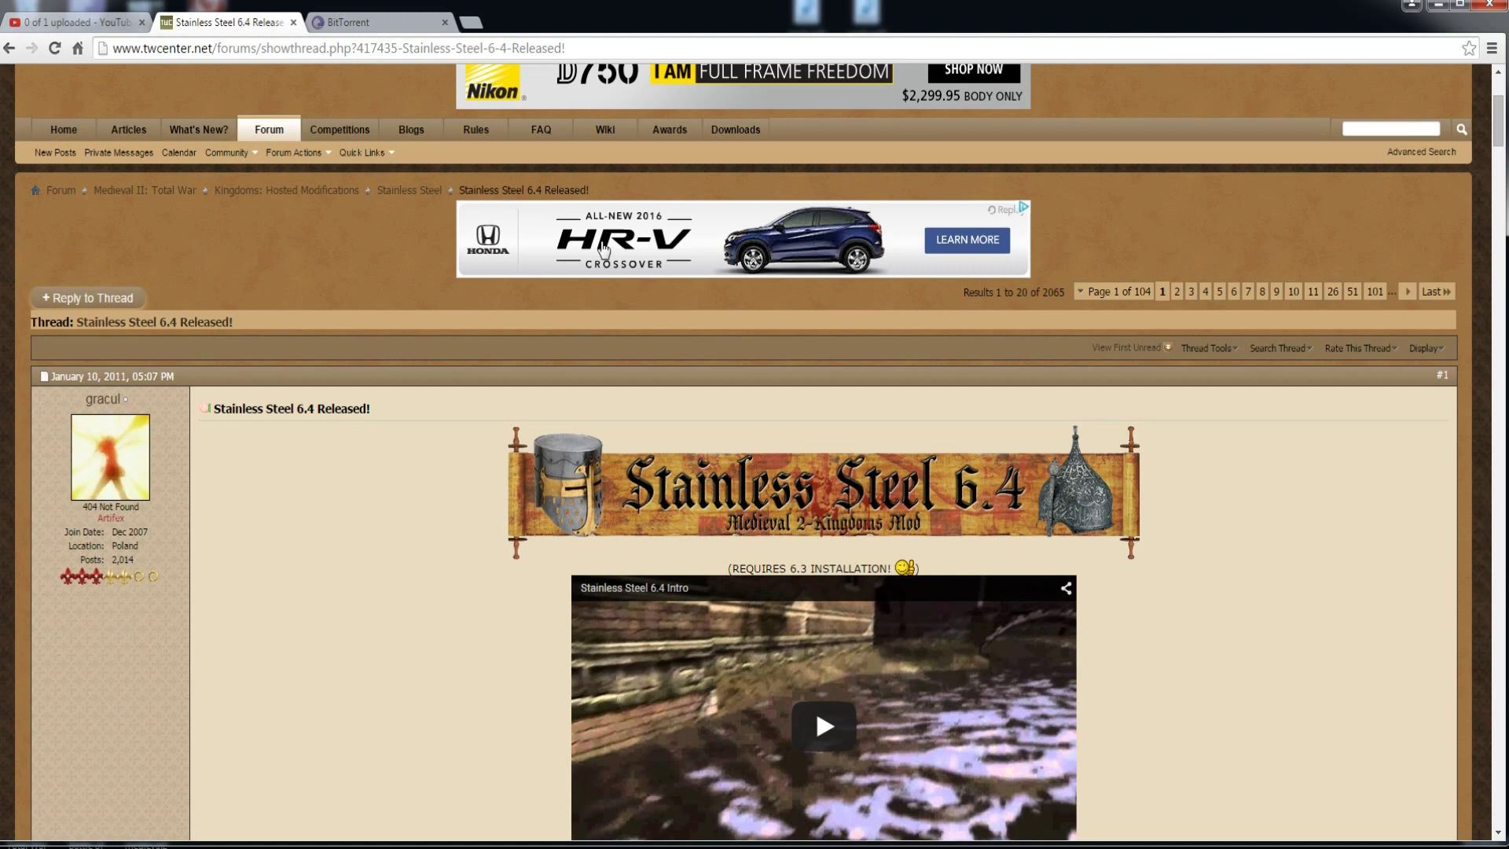
pyautogui.scroll(-5, 445, 270)
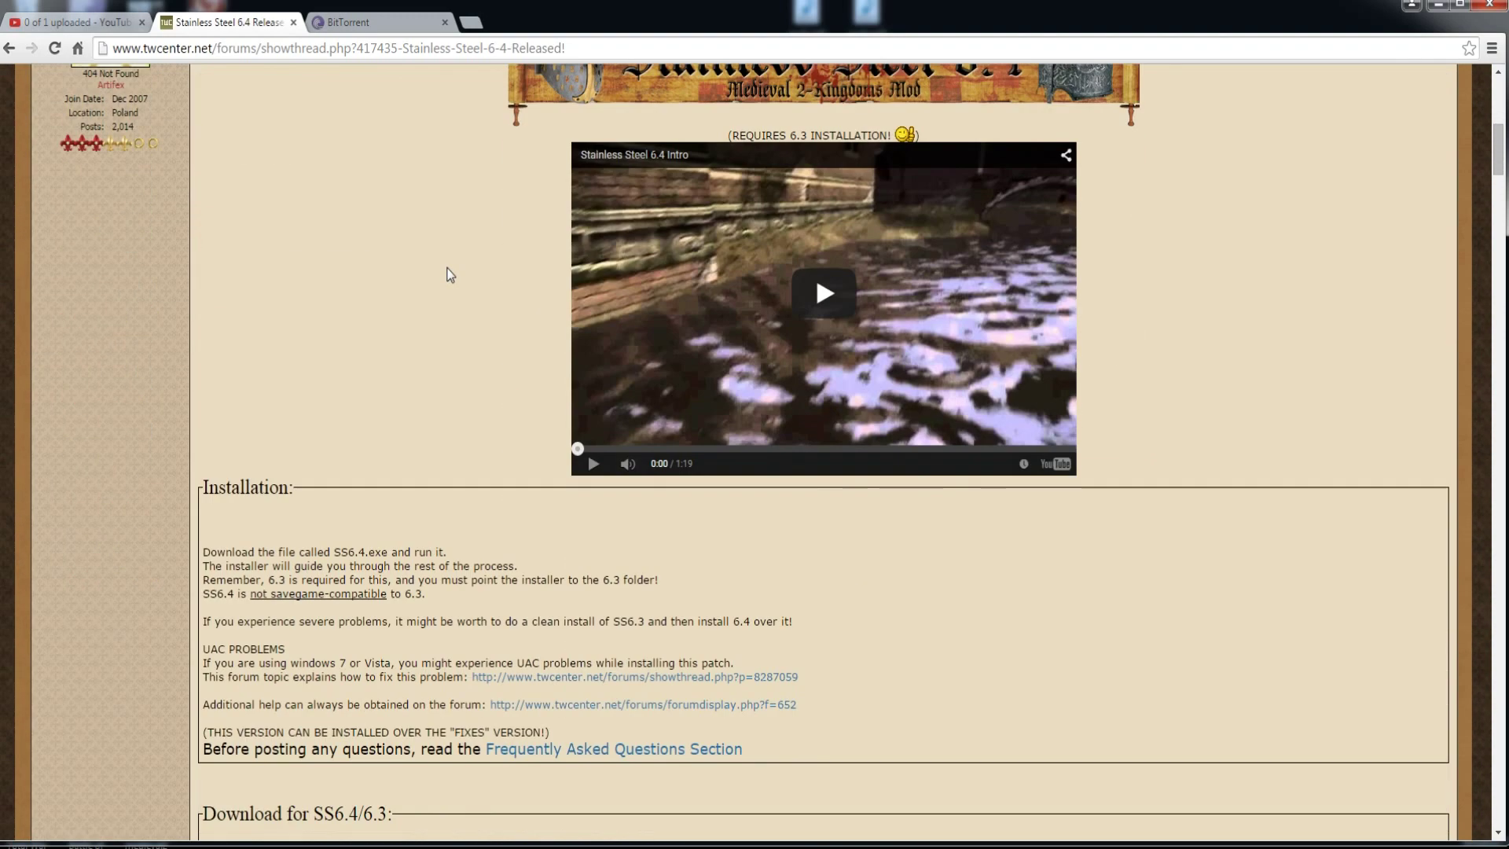
# - Download the Stainless Steel 6.3 torrent via Mirror 2 on gameupdates.org and open it
pyautogui.scroll(-3, 449, 275)
pyautogui.scroll(-3, 385, 394)
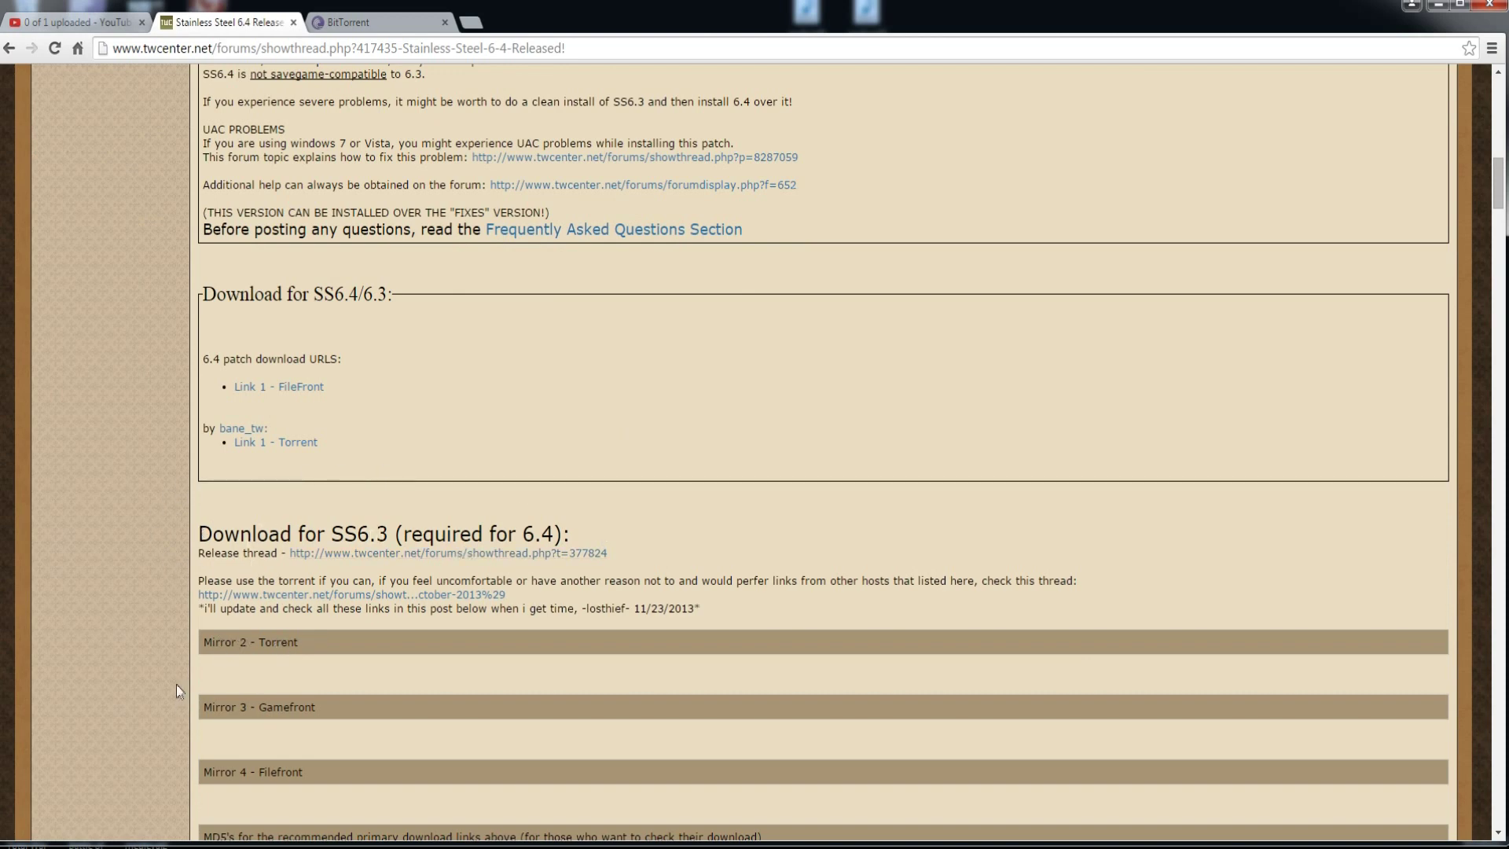
pyautogui.click(271, 643)
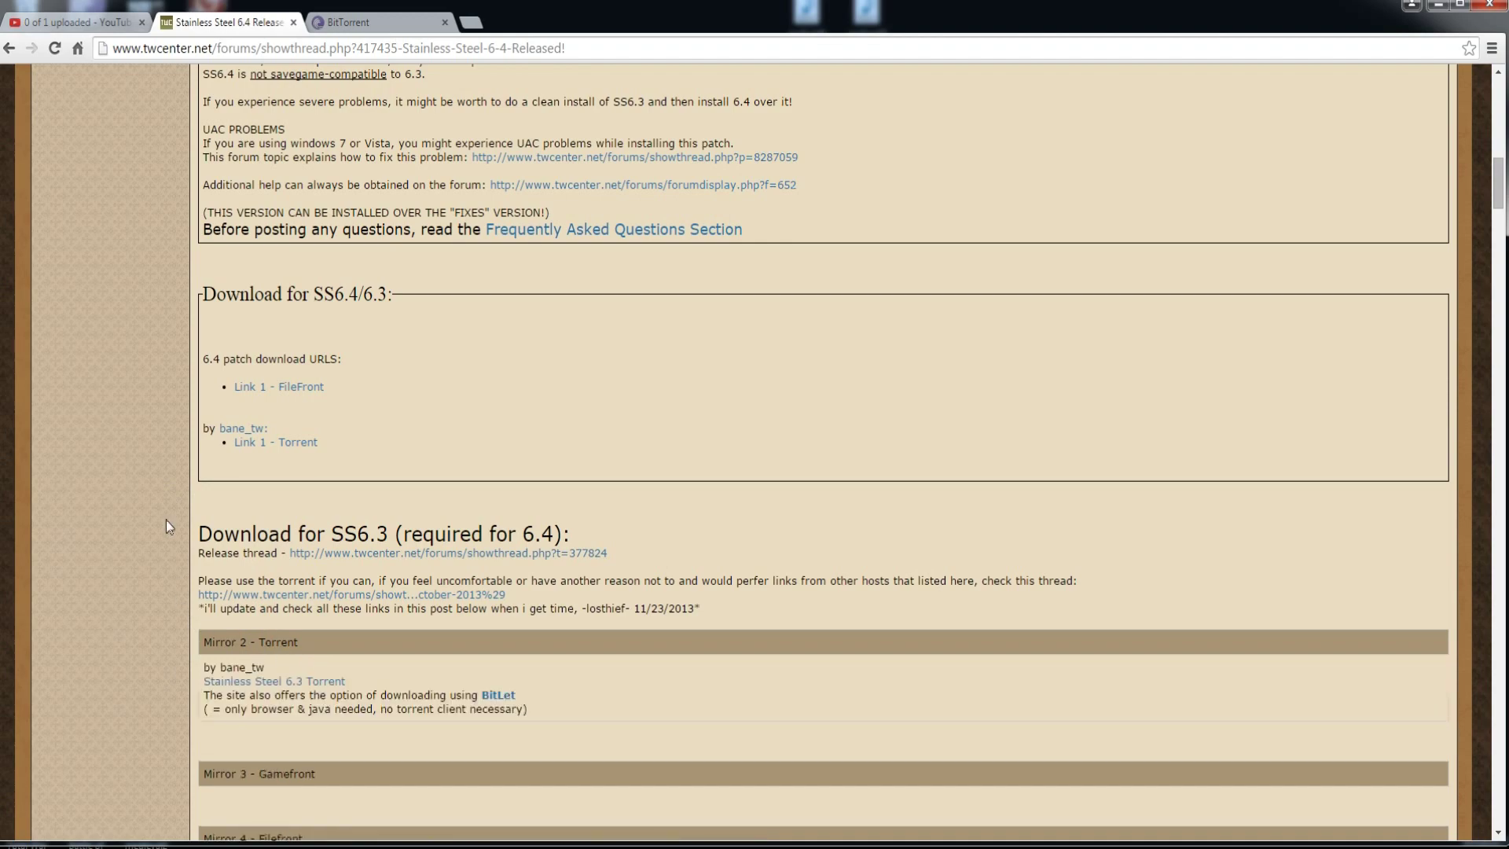
pyautogui.scroll(-2, 167, 521)
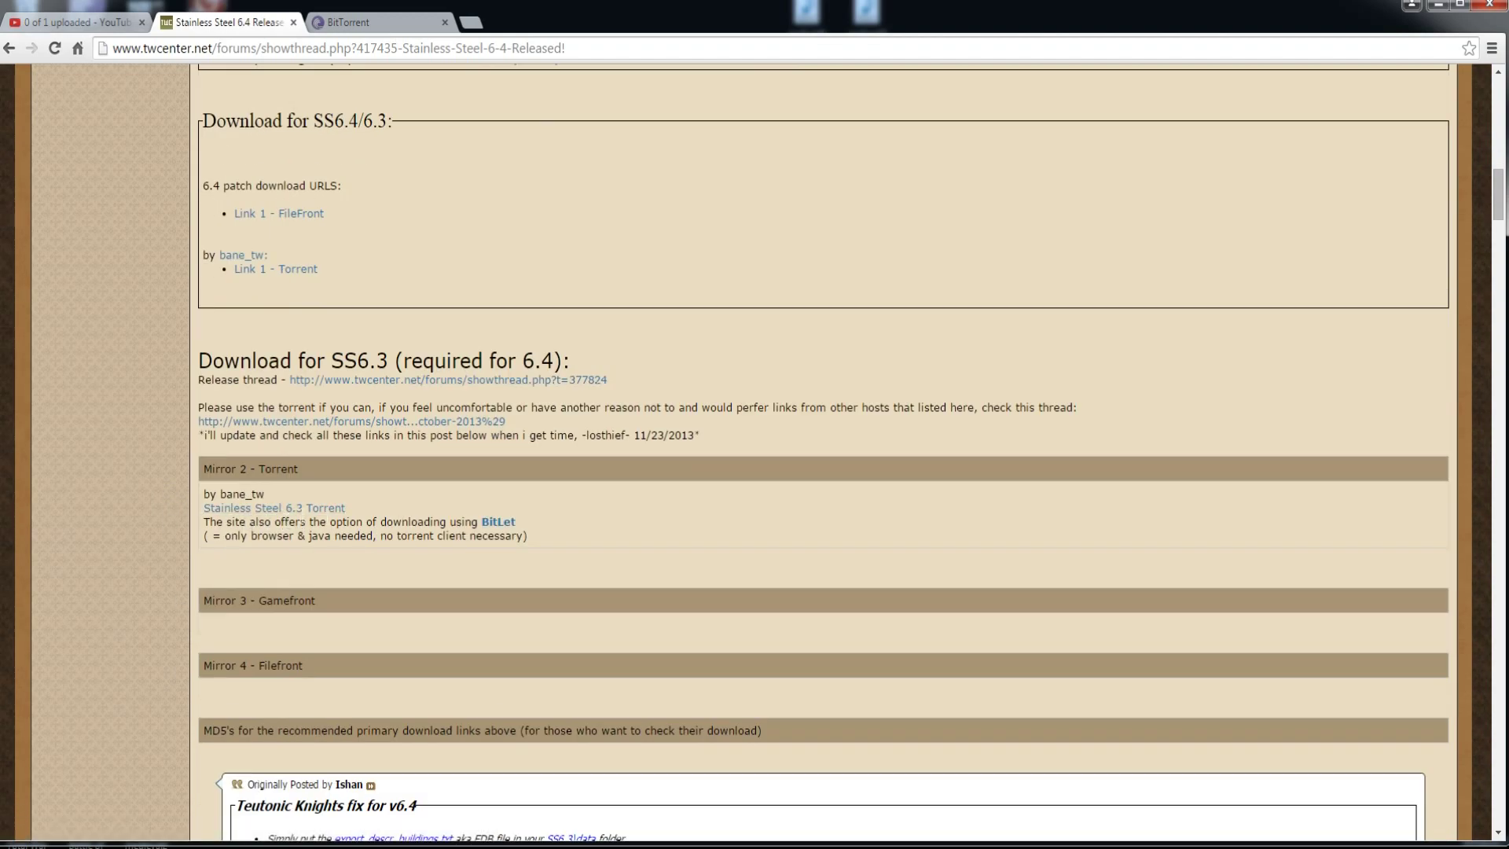
pyautogui.click(338, 518)
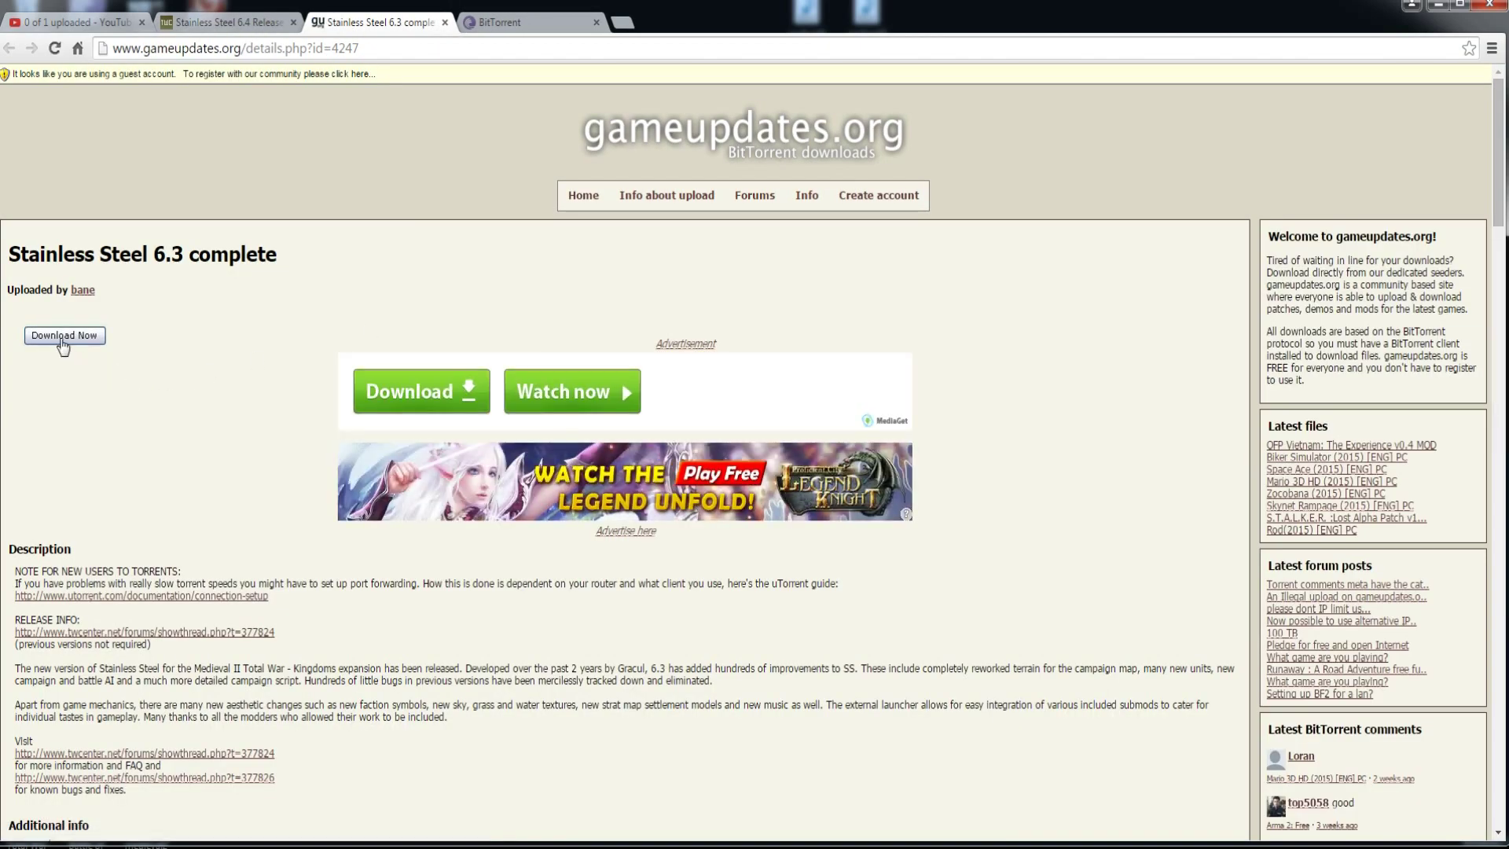
pyautogui.click(66, 336)
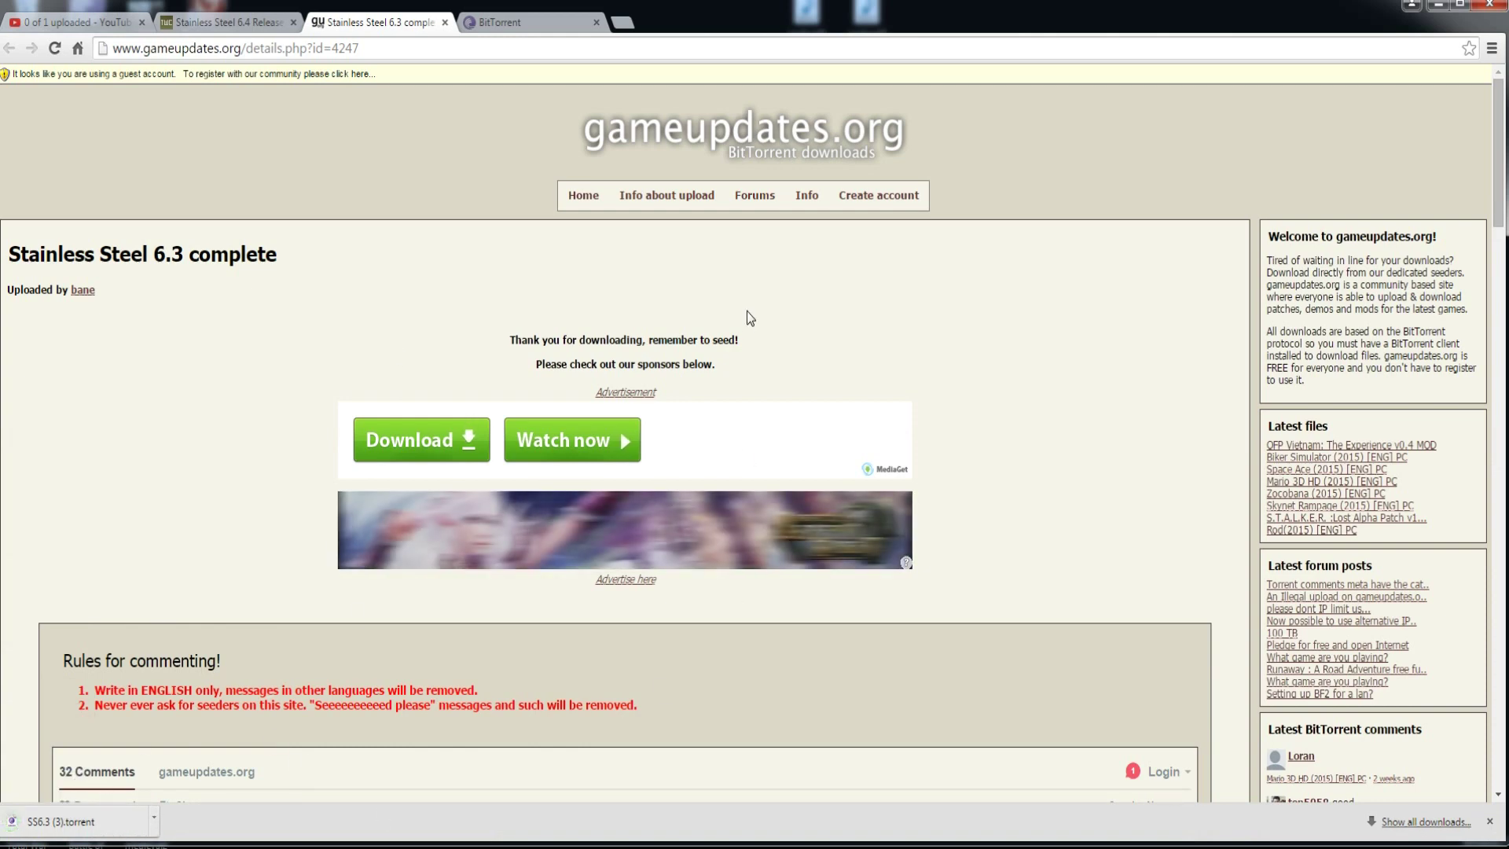
pyautogui.click(82, 822)
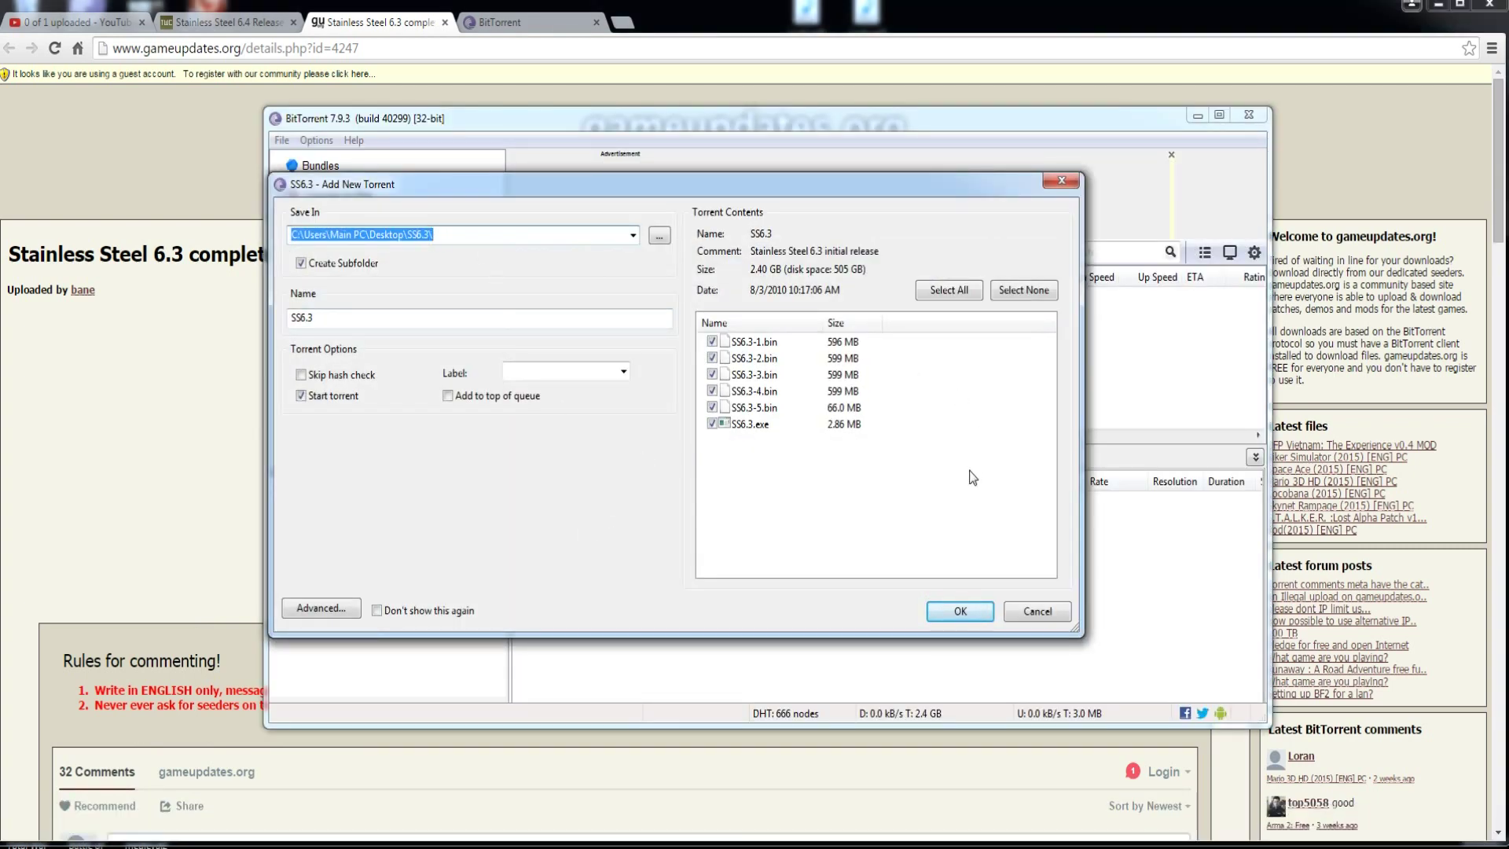
# - Add the SS6.3 torrent with all six files (2.40 GB) and let it download fully
pyautogui.click(937, 612)
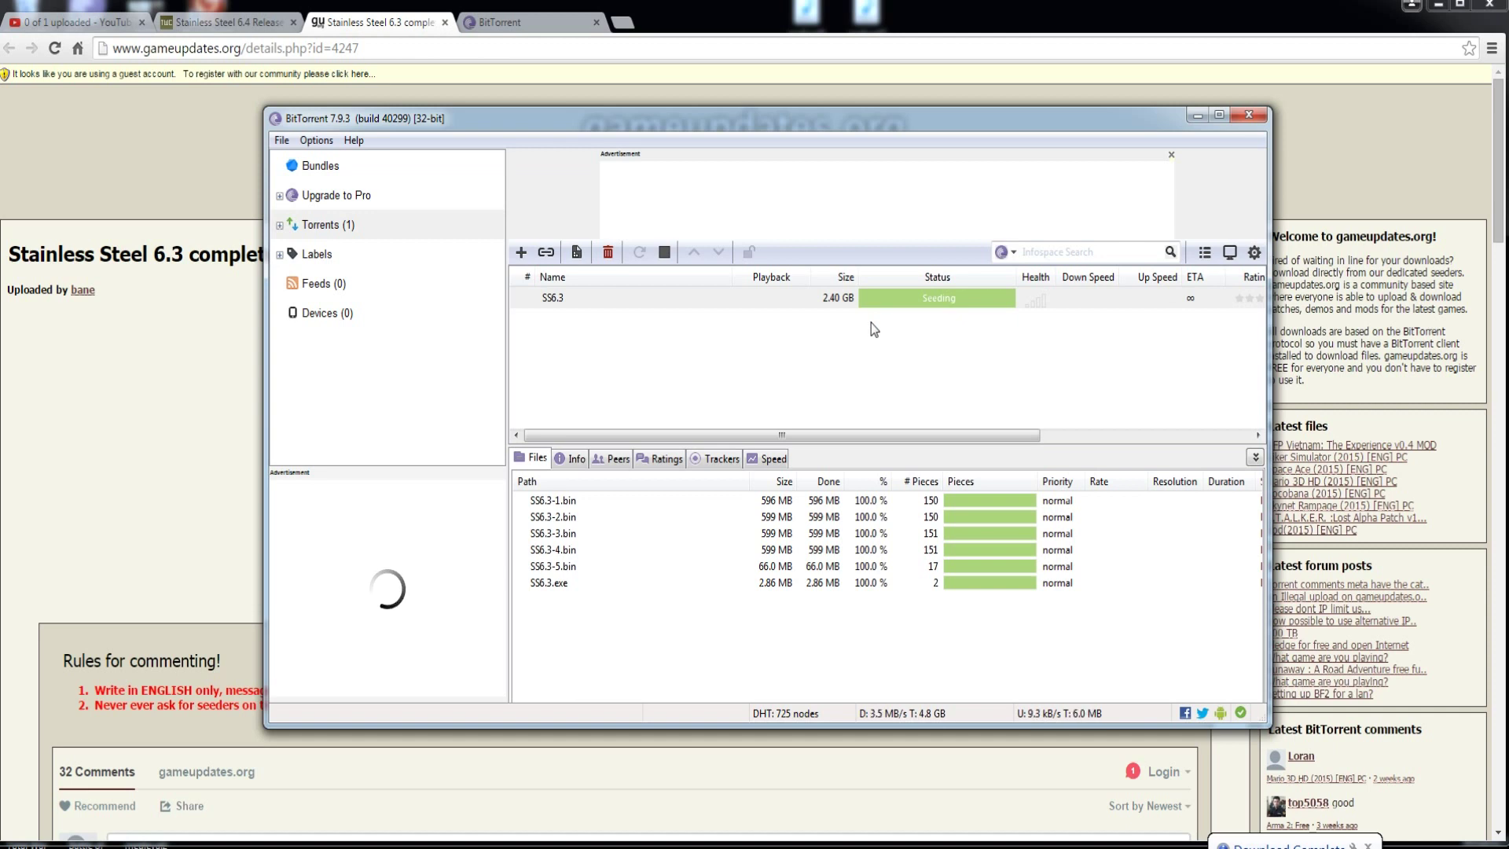
# - Remove the finished SS6.3 torrent, close BitTorrent, and minimize Chrome
pyautogui.click(599, 299)
pyautogui.click(608, 252)
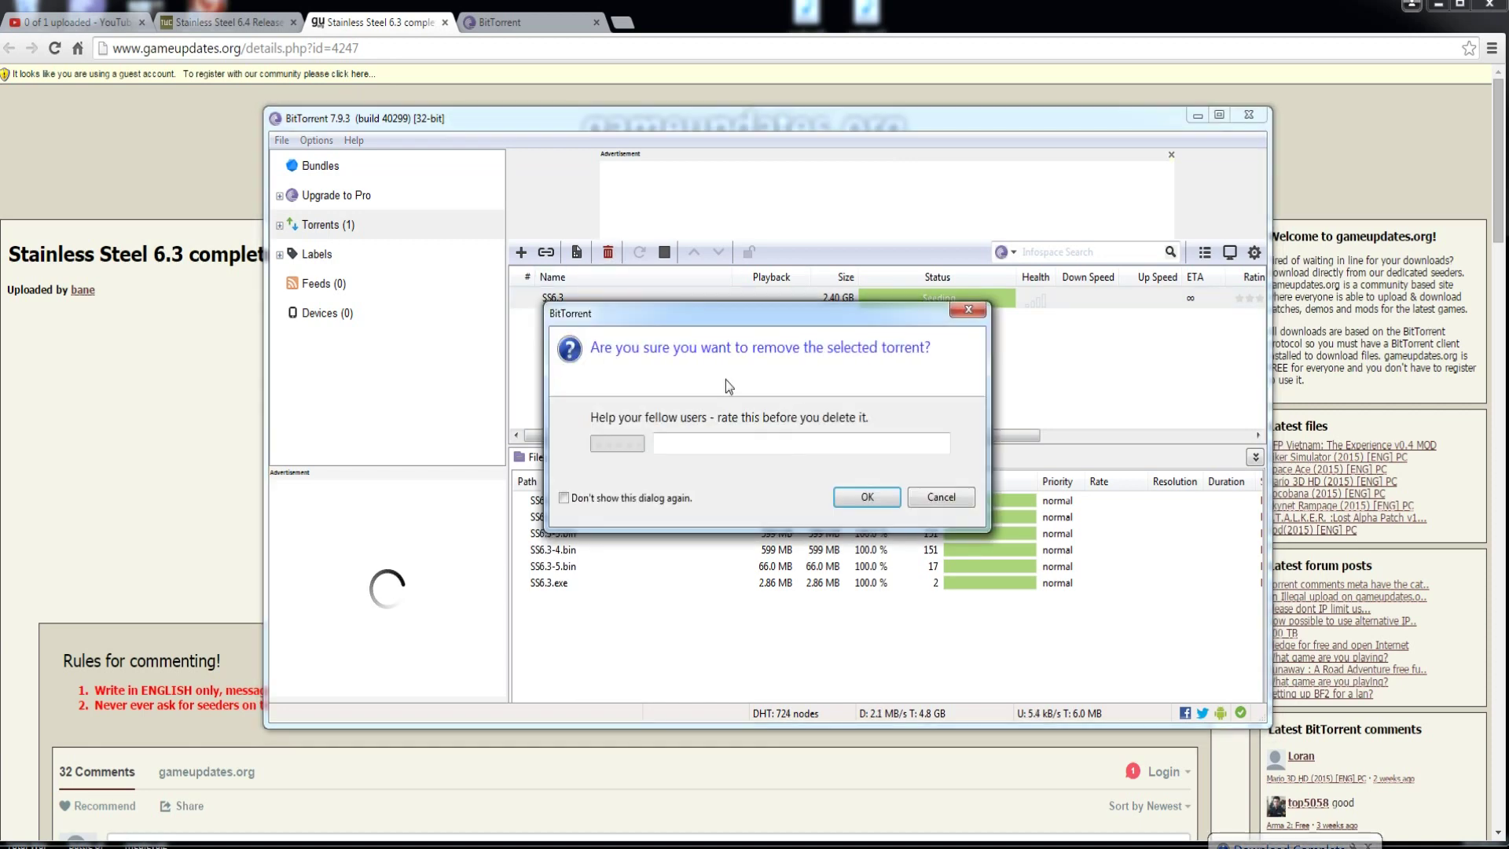
pyautogui.click(867, 497)
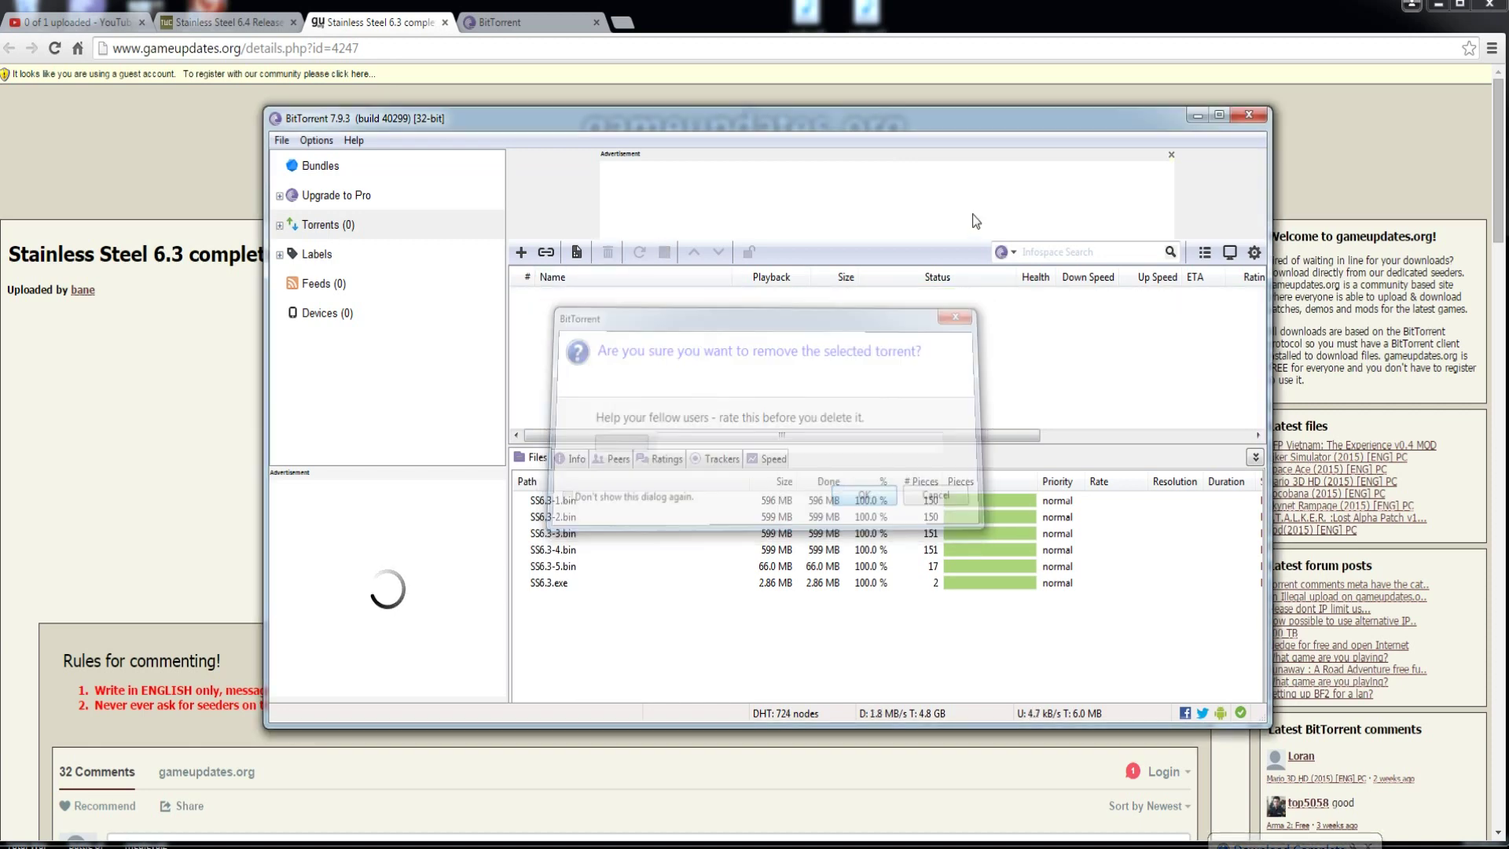
pyautogui.click(1247, 120)
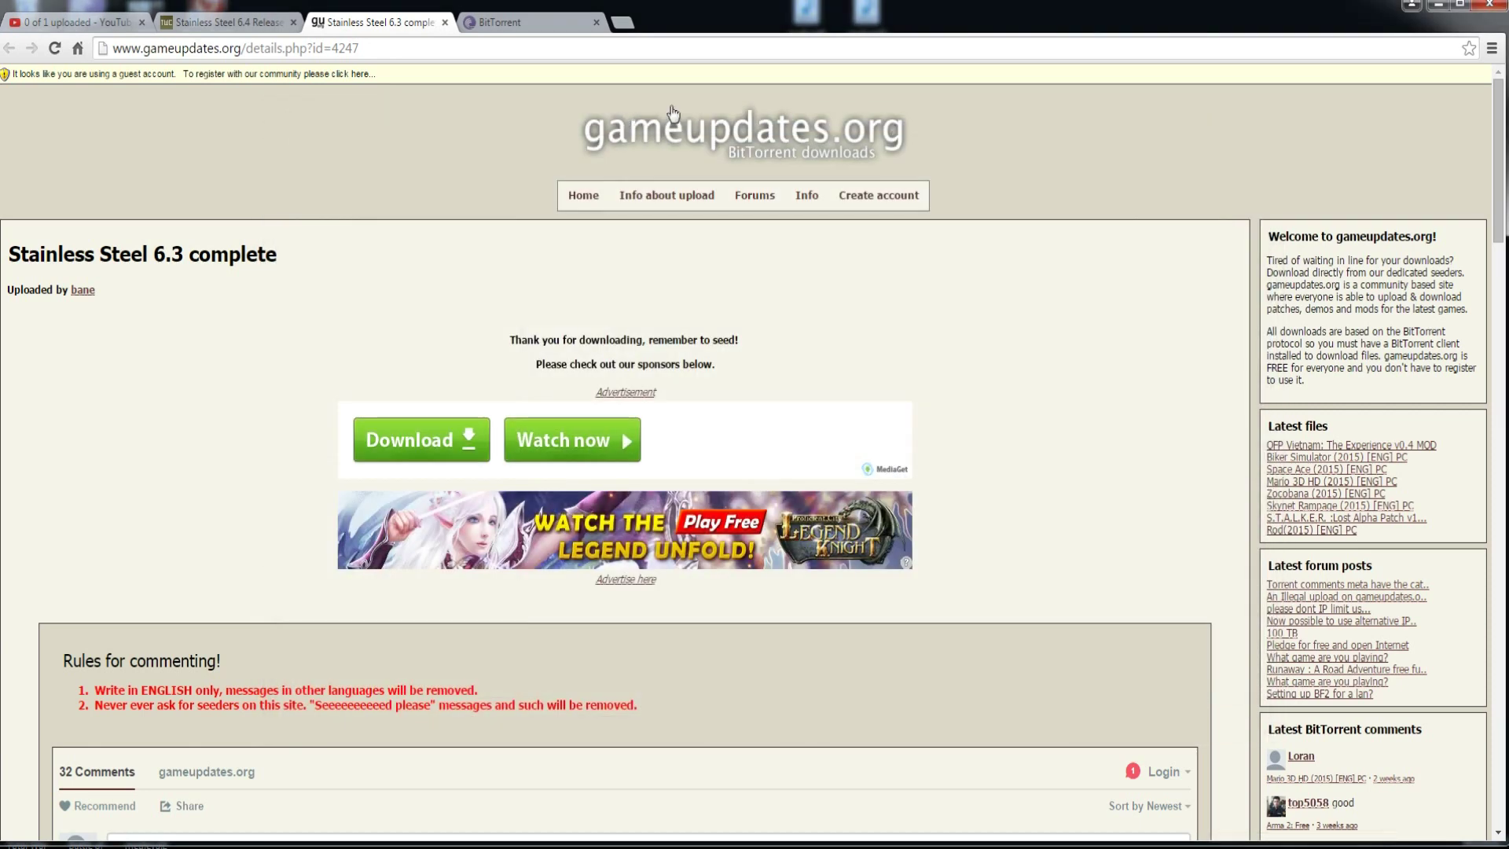
pyautogui.click(1438, 5)
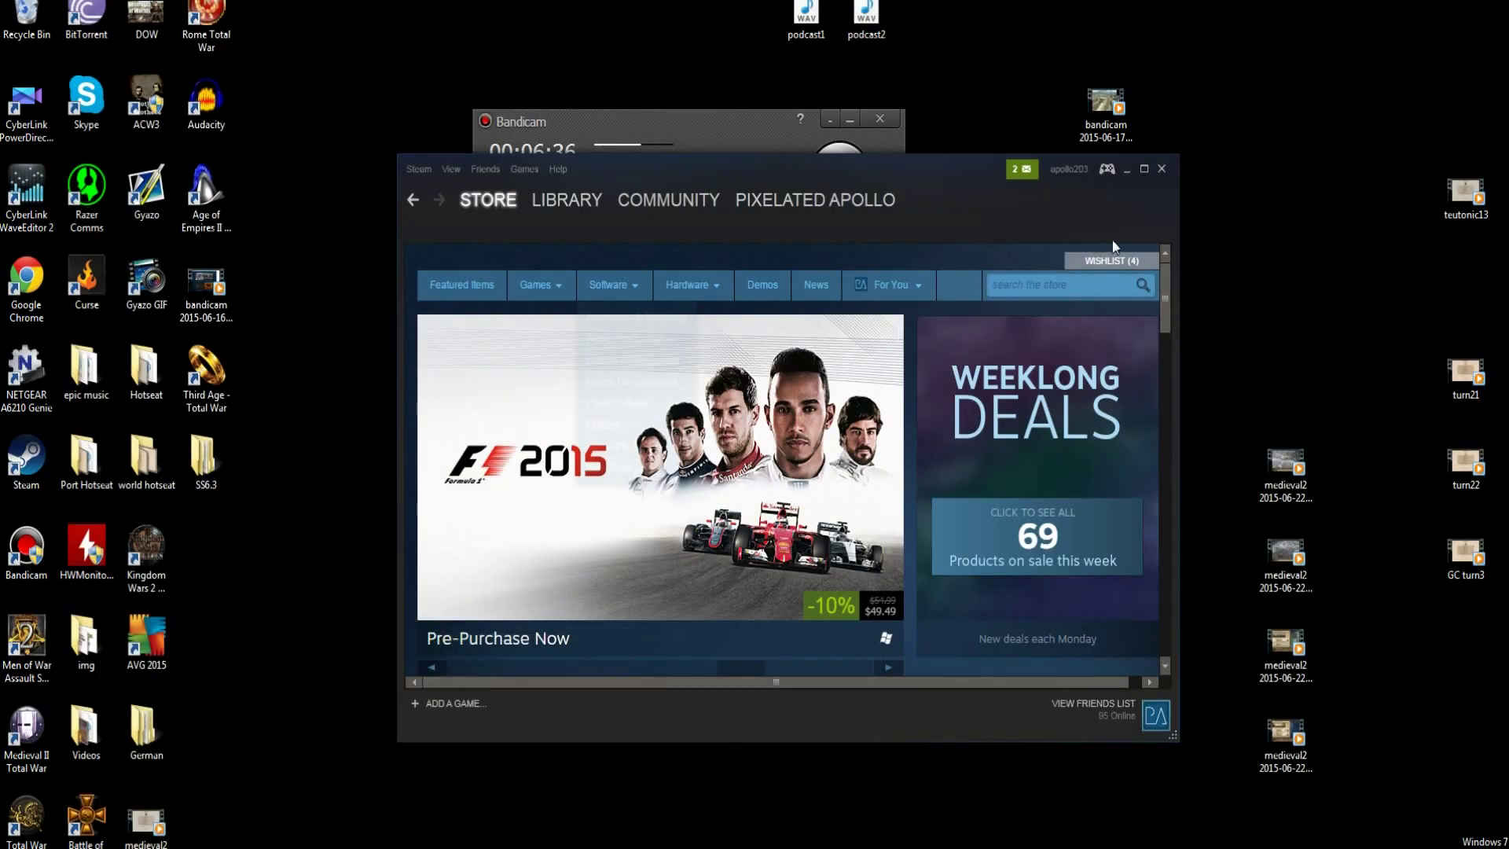
# - Run SS6.3.exe from the desktop SS6.3 folder and move past the setup welcome page
pyautogui.click(1130, 170)
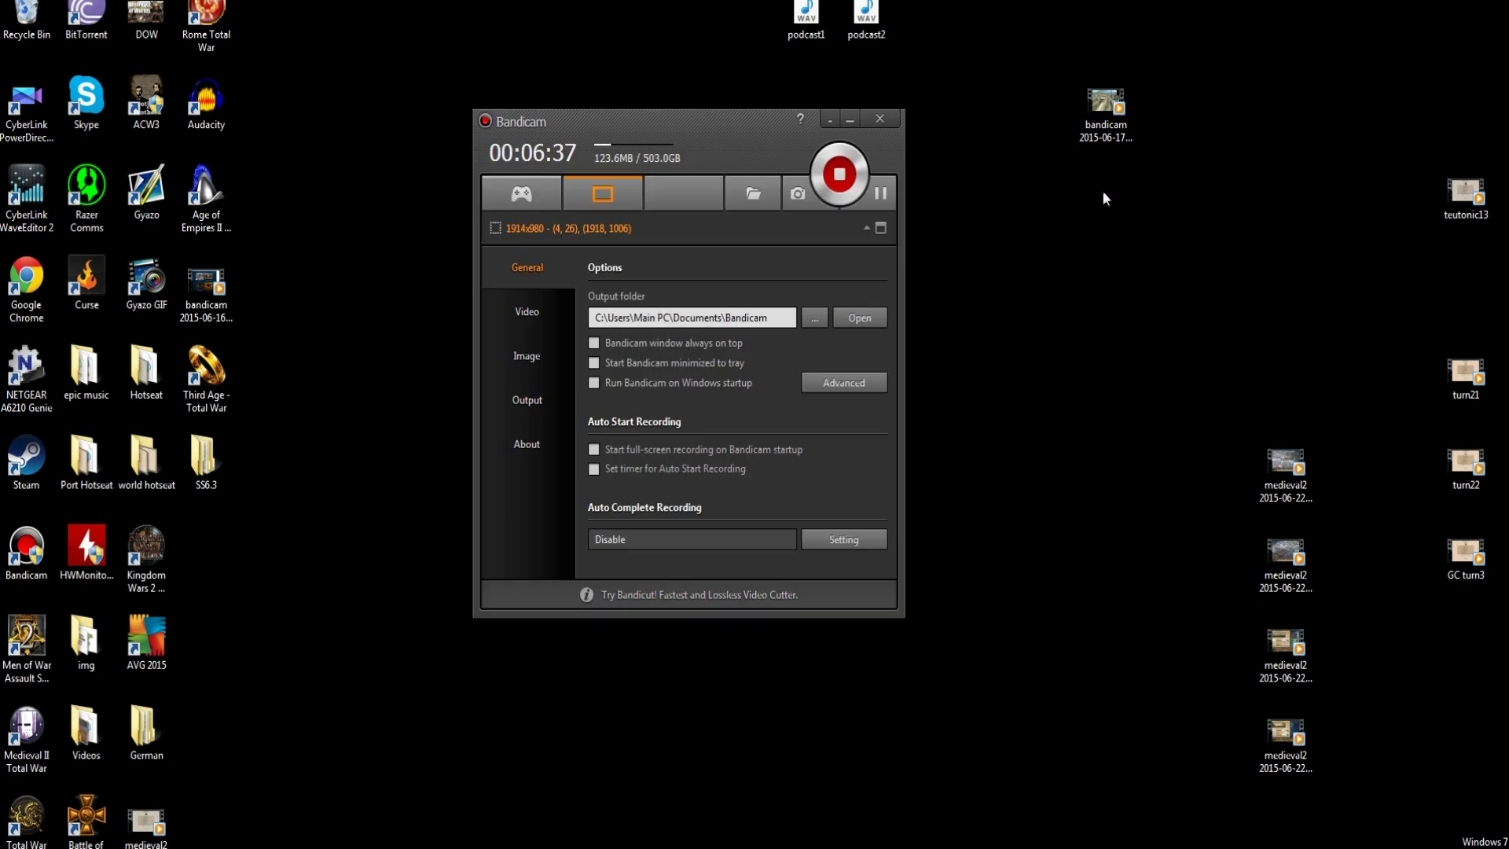
pyautogui.doubleClick(231, 465)
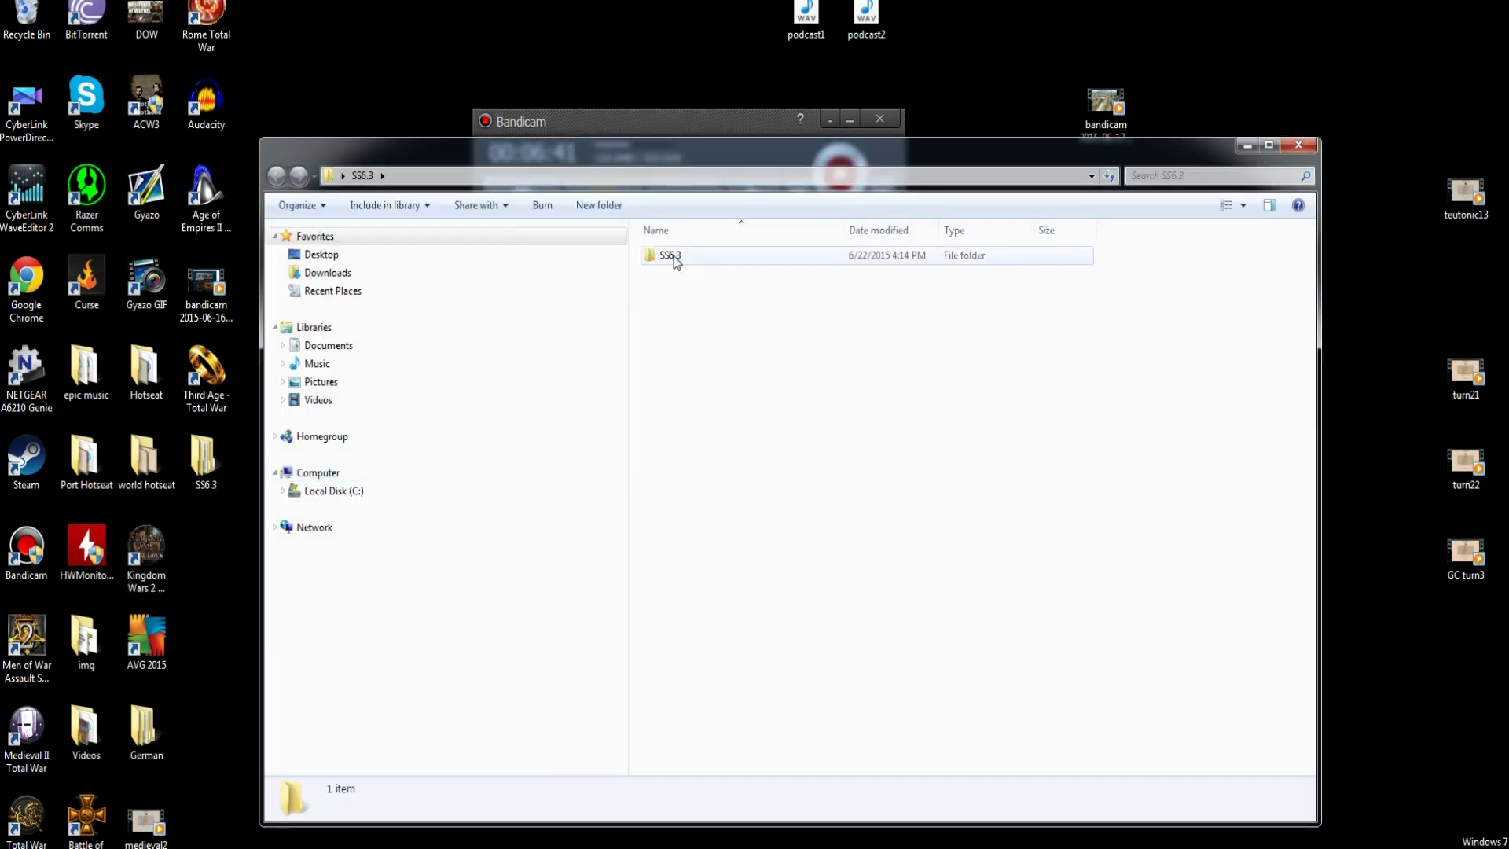
pyautogui.doubleClick(674, 260)
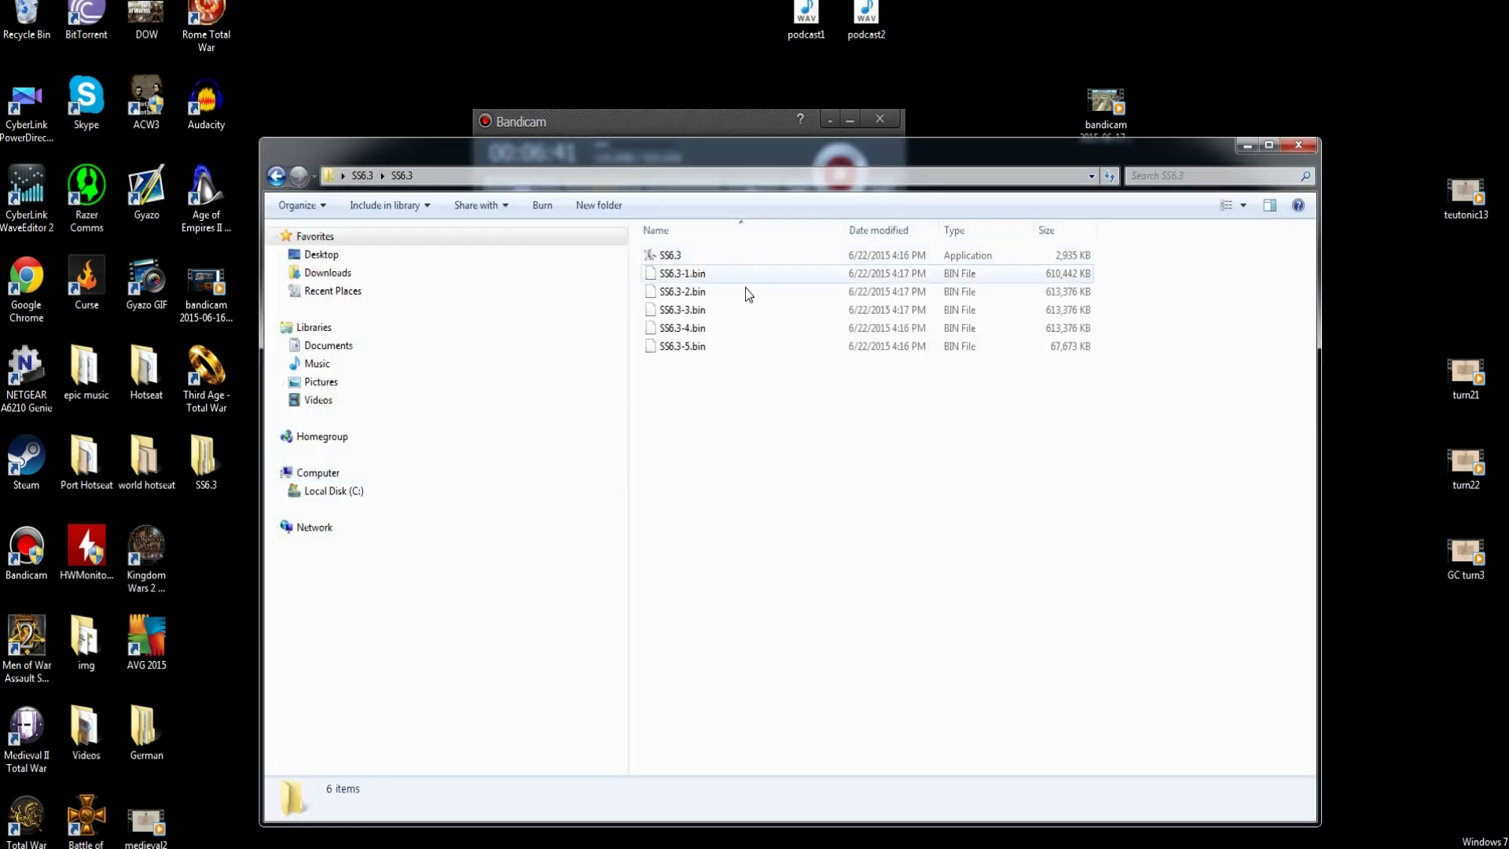
pyautogui.doubleClick(688, 259)
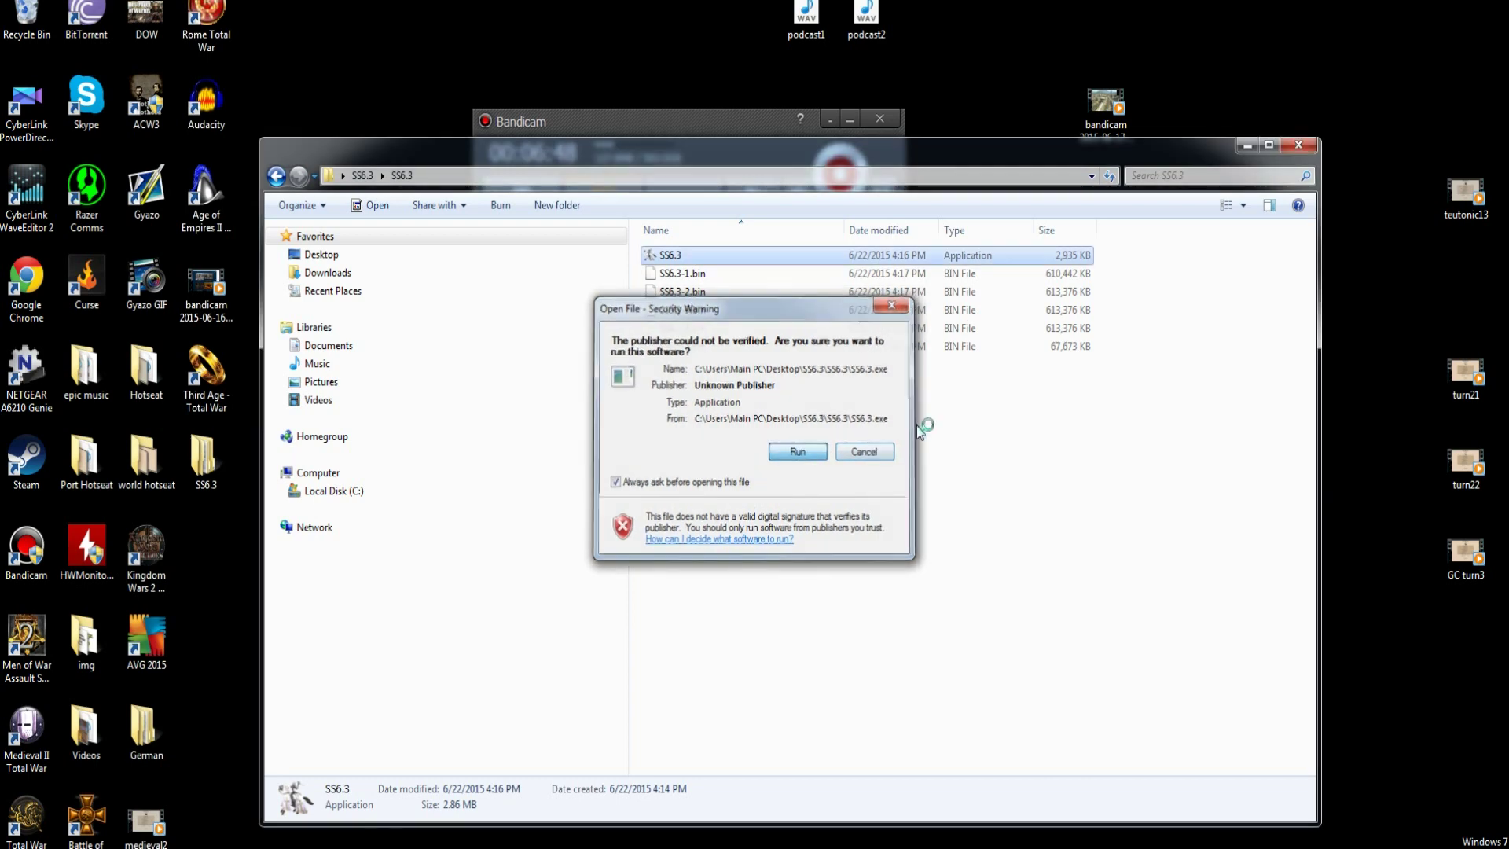
pyautogui.press('Return')
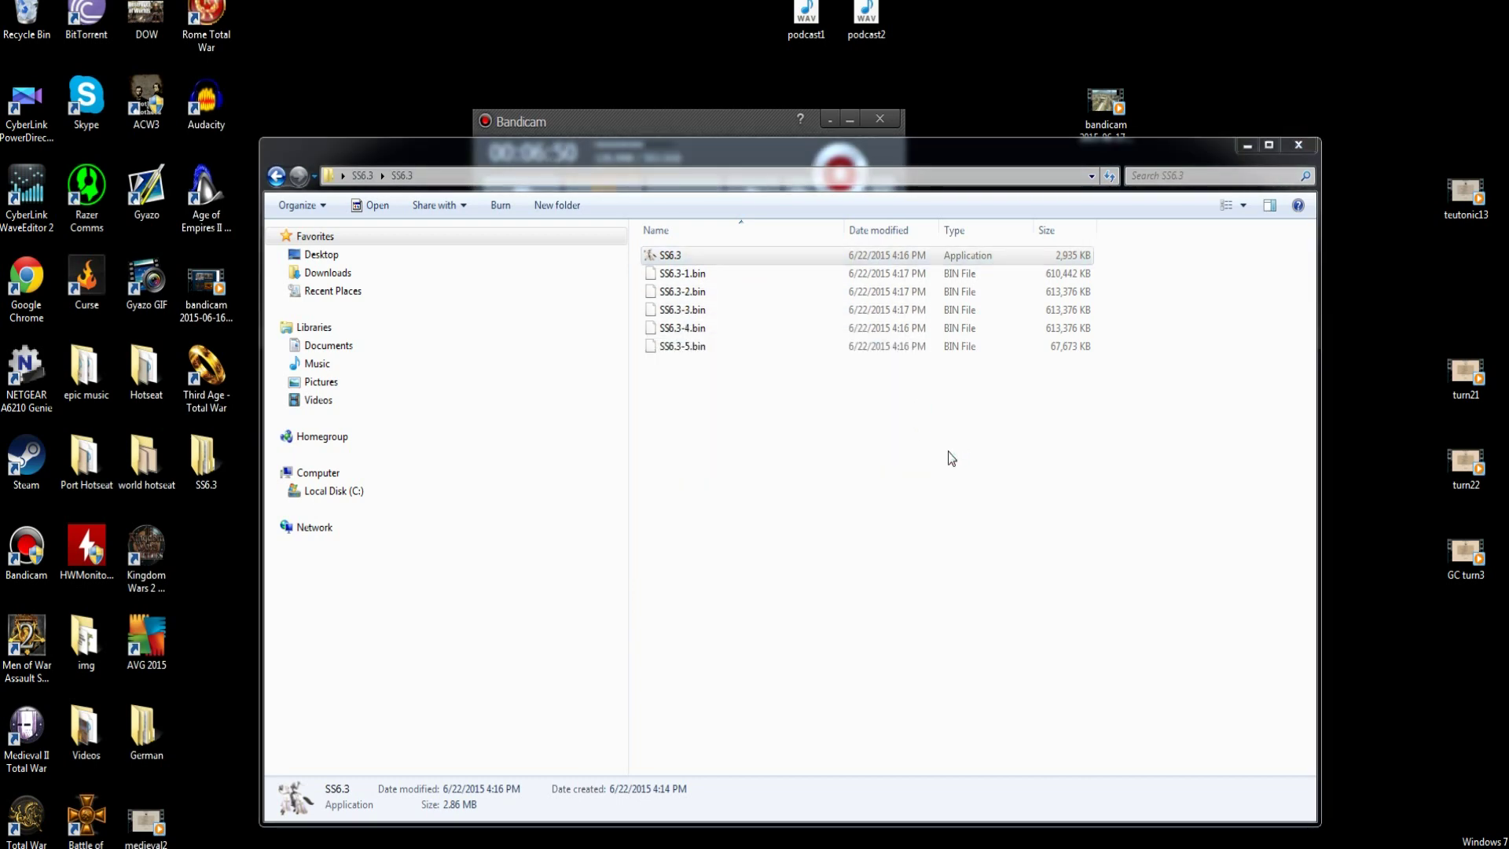
pyautogui.click(835, 576)
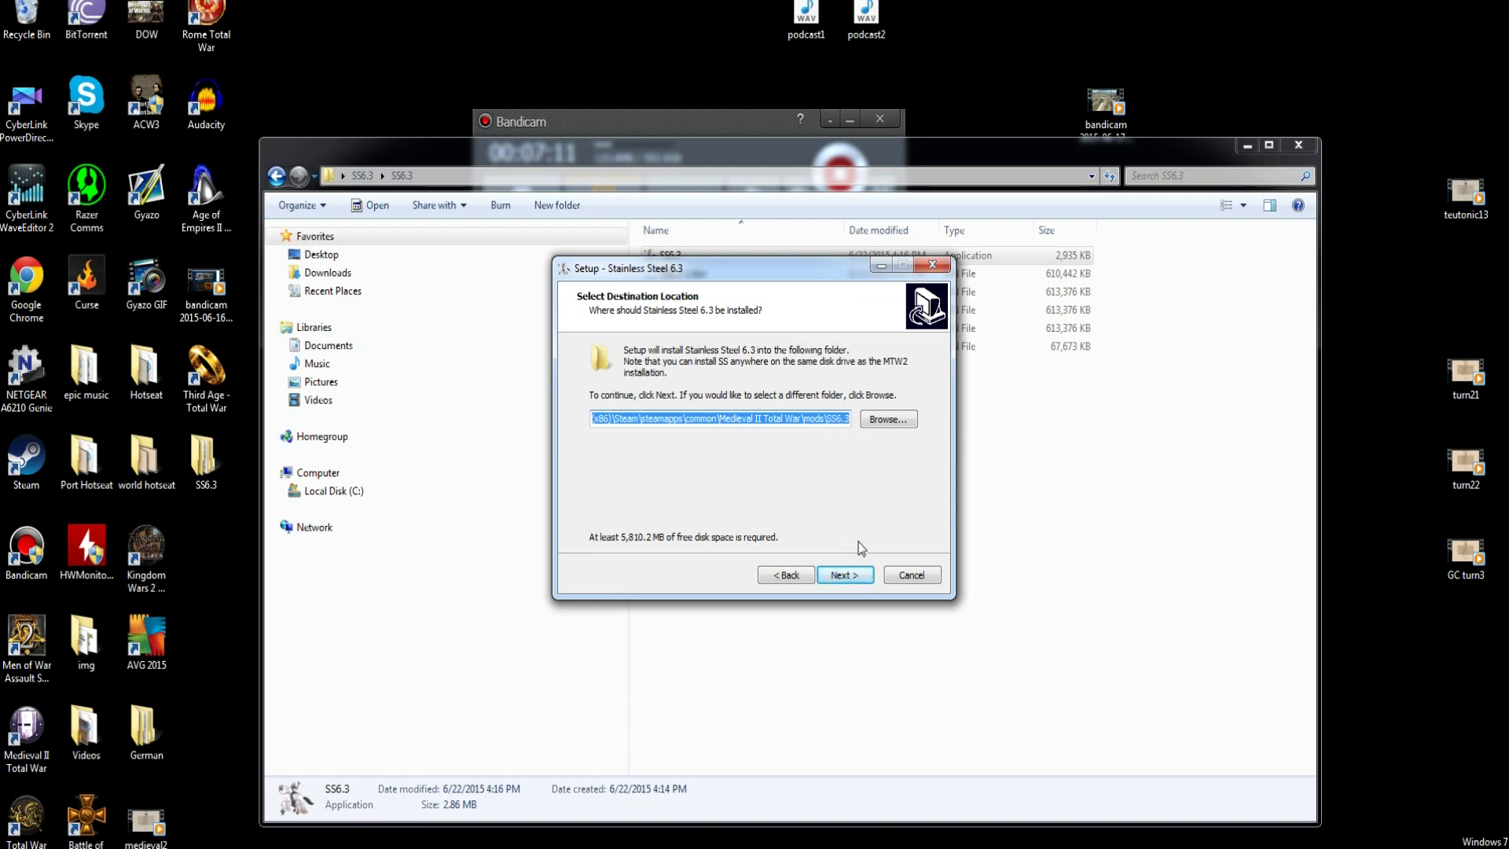
# - Install into the mods folder with Start Menu folder 'Stainless Steel2' and no desktop icon
pyautogui.click(861, 582)
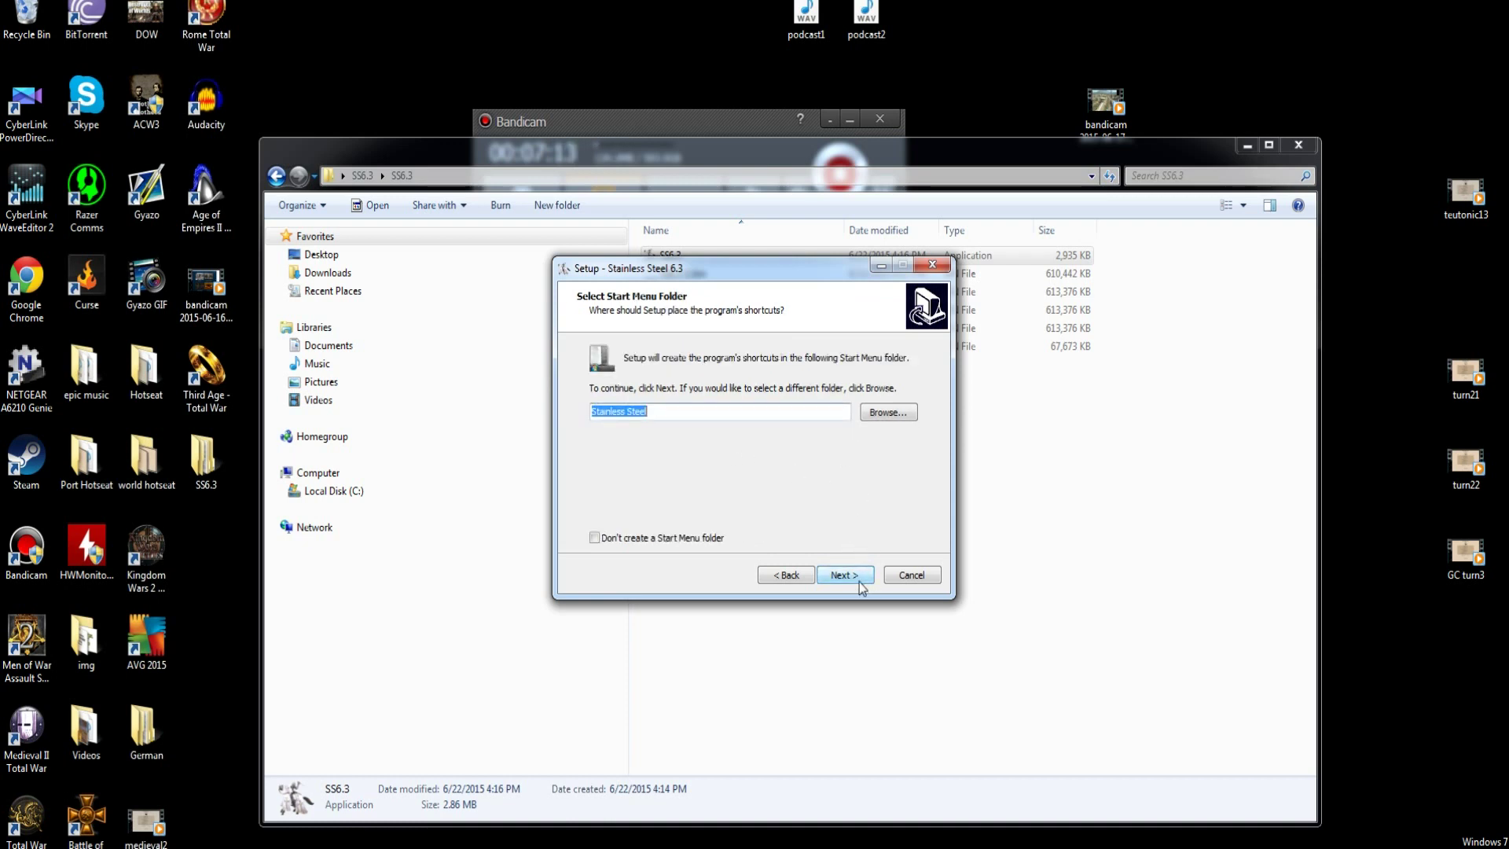
pyautogui.click(685, 412)
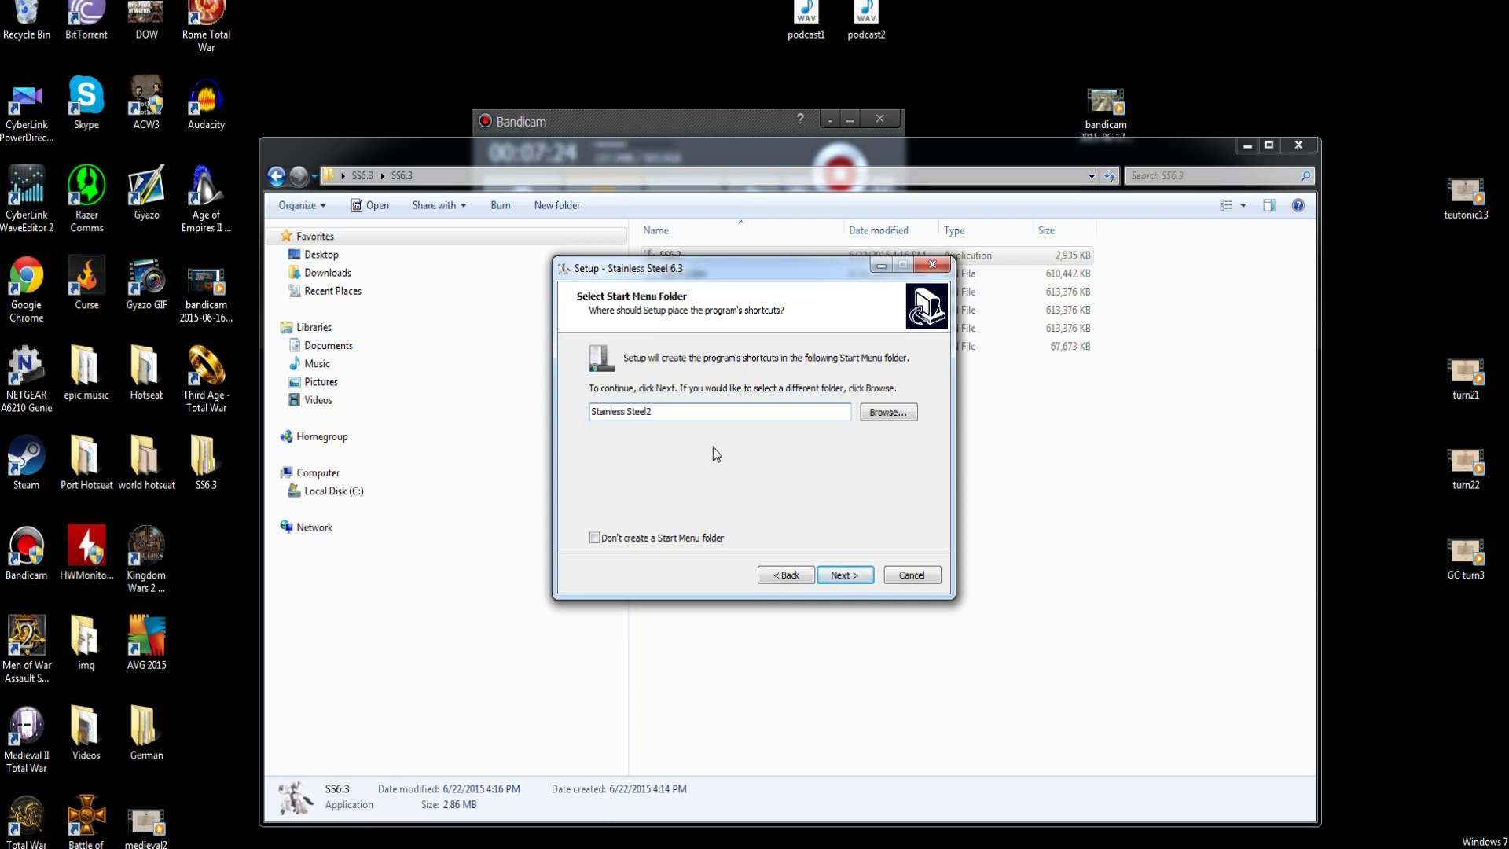
pyautogui.click(836, 582)
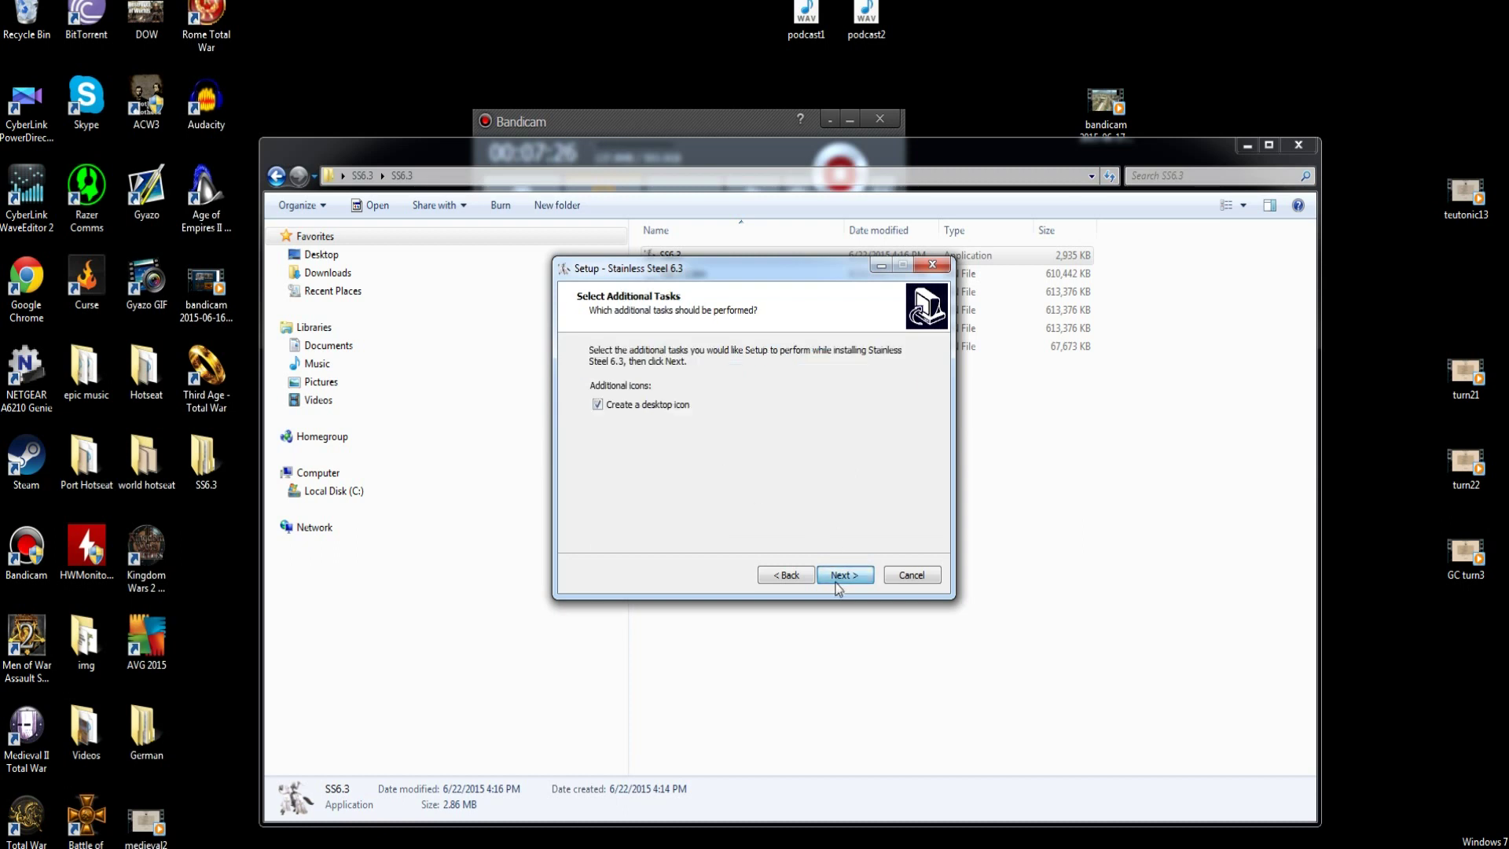
pyautogui.click(598, 405)
pyautogui.click(840, 574)
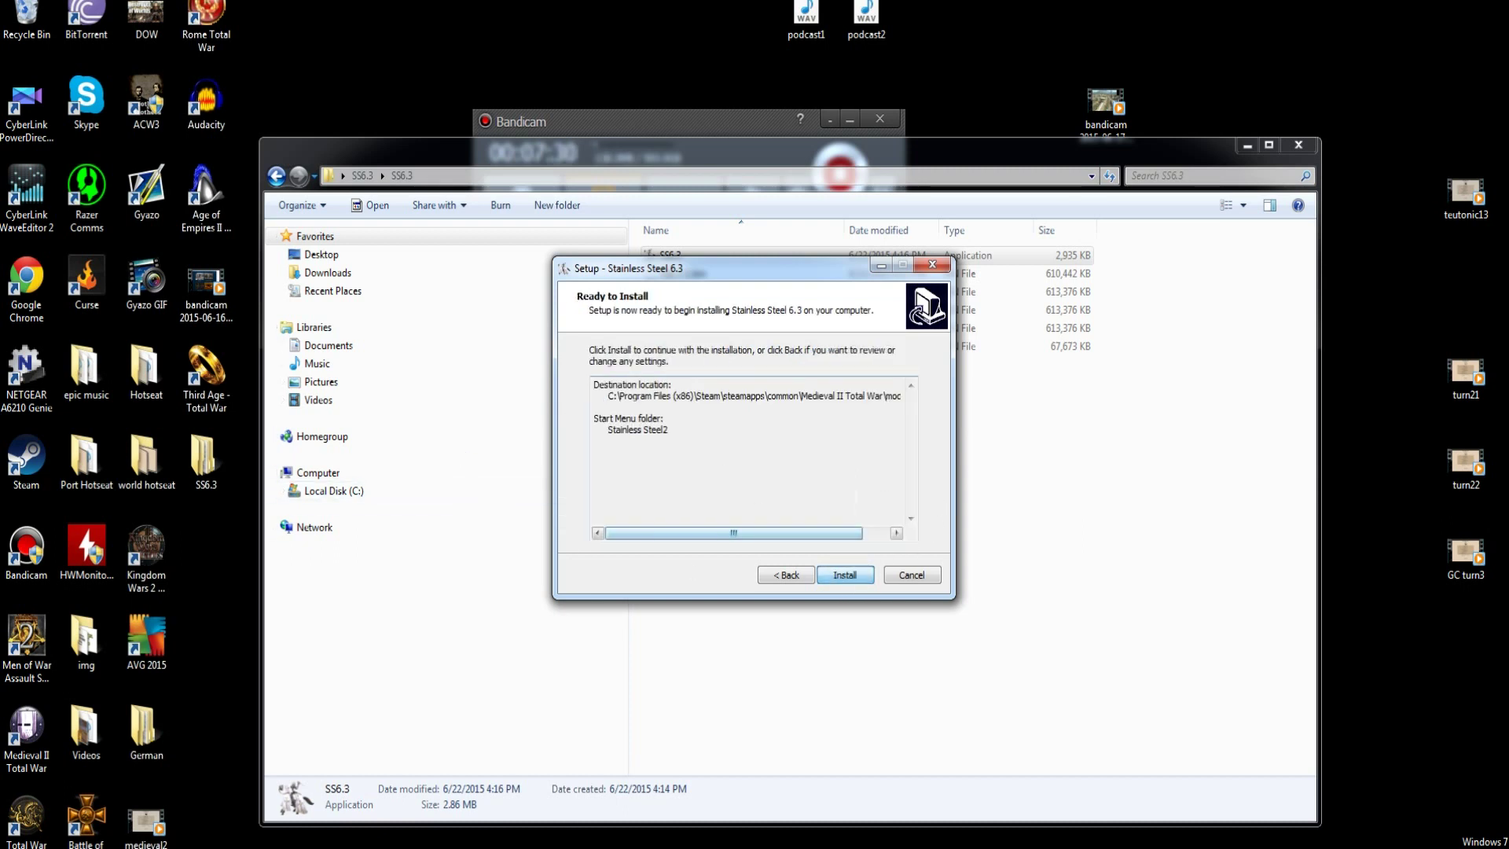
pyautogui.click(844, 575)
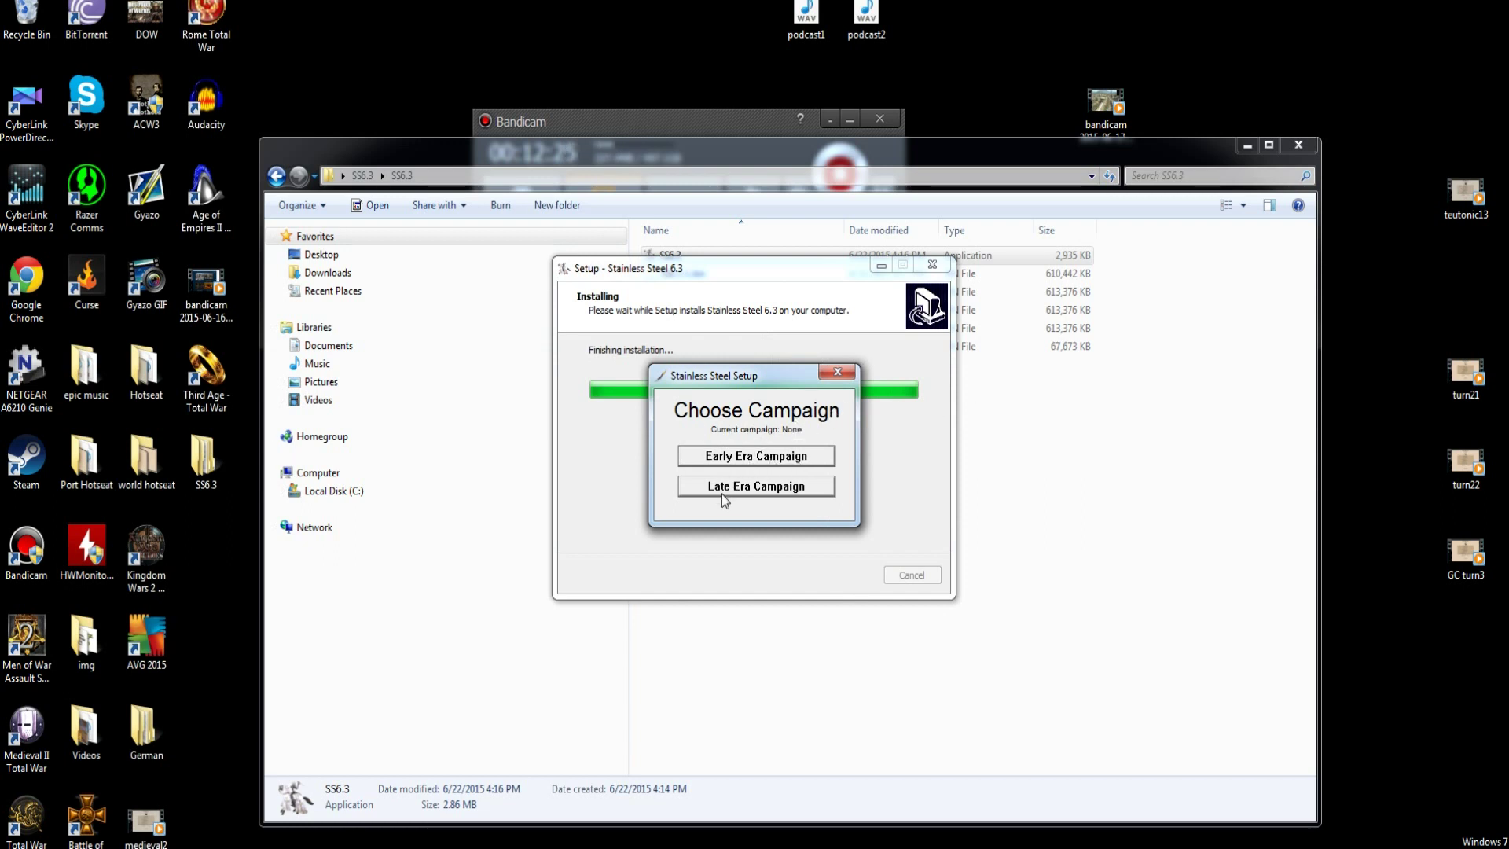
# - Choose the Late Era Campaign and finish the Stainless Steel 6.3 setup
pyautogui.click(838, 372)
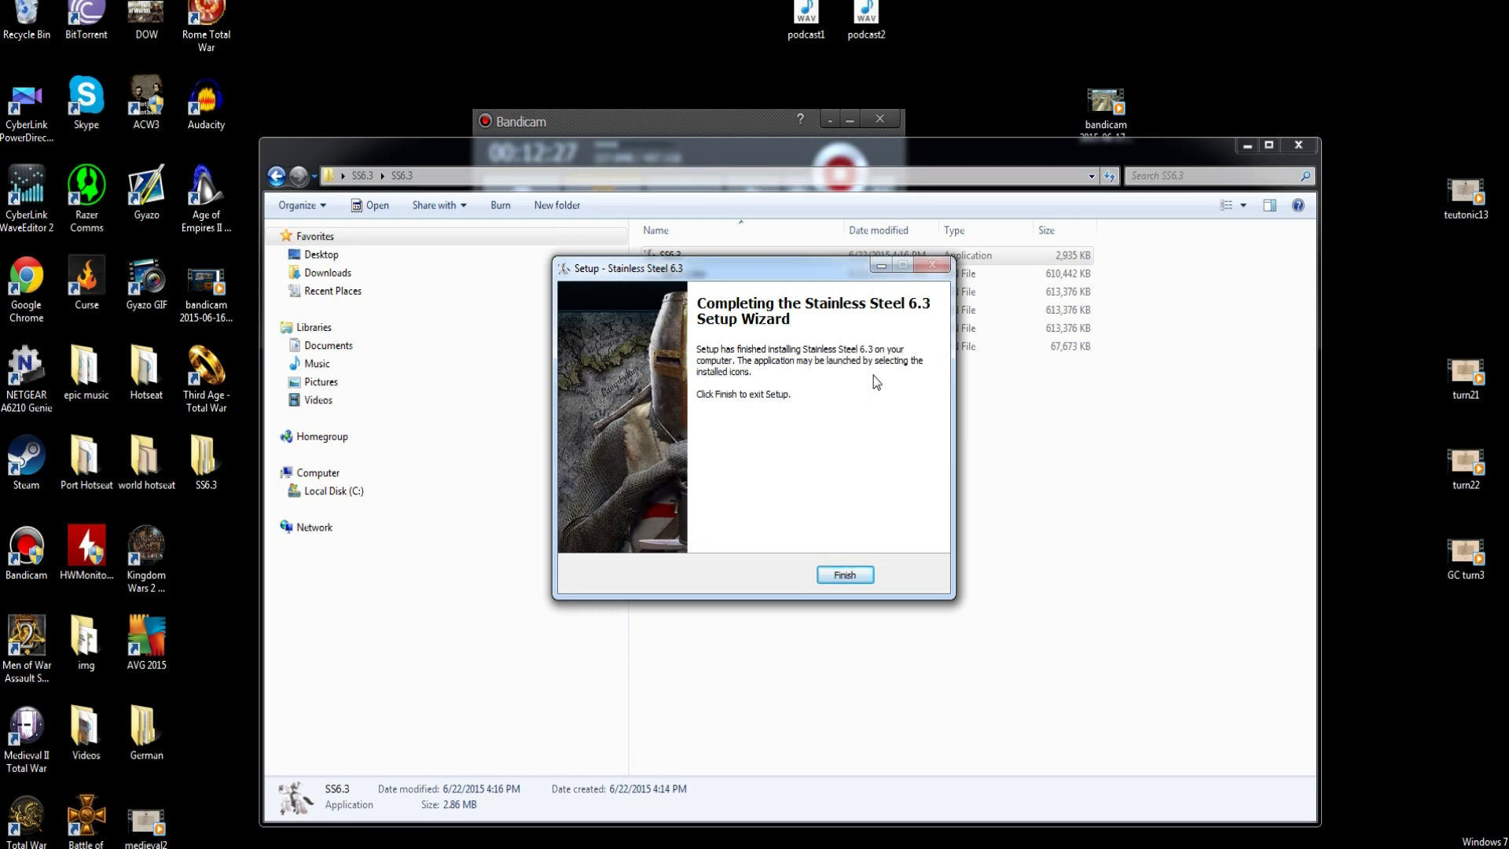
pyautogui.click(856, 576)
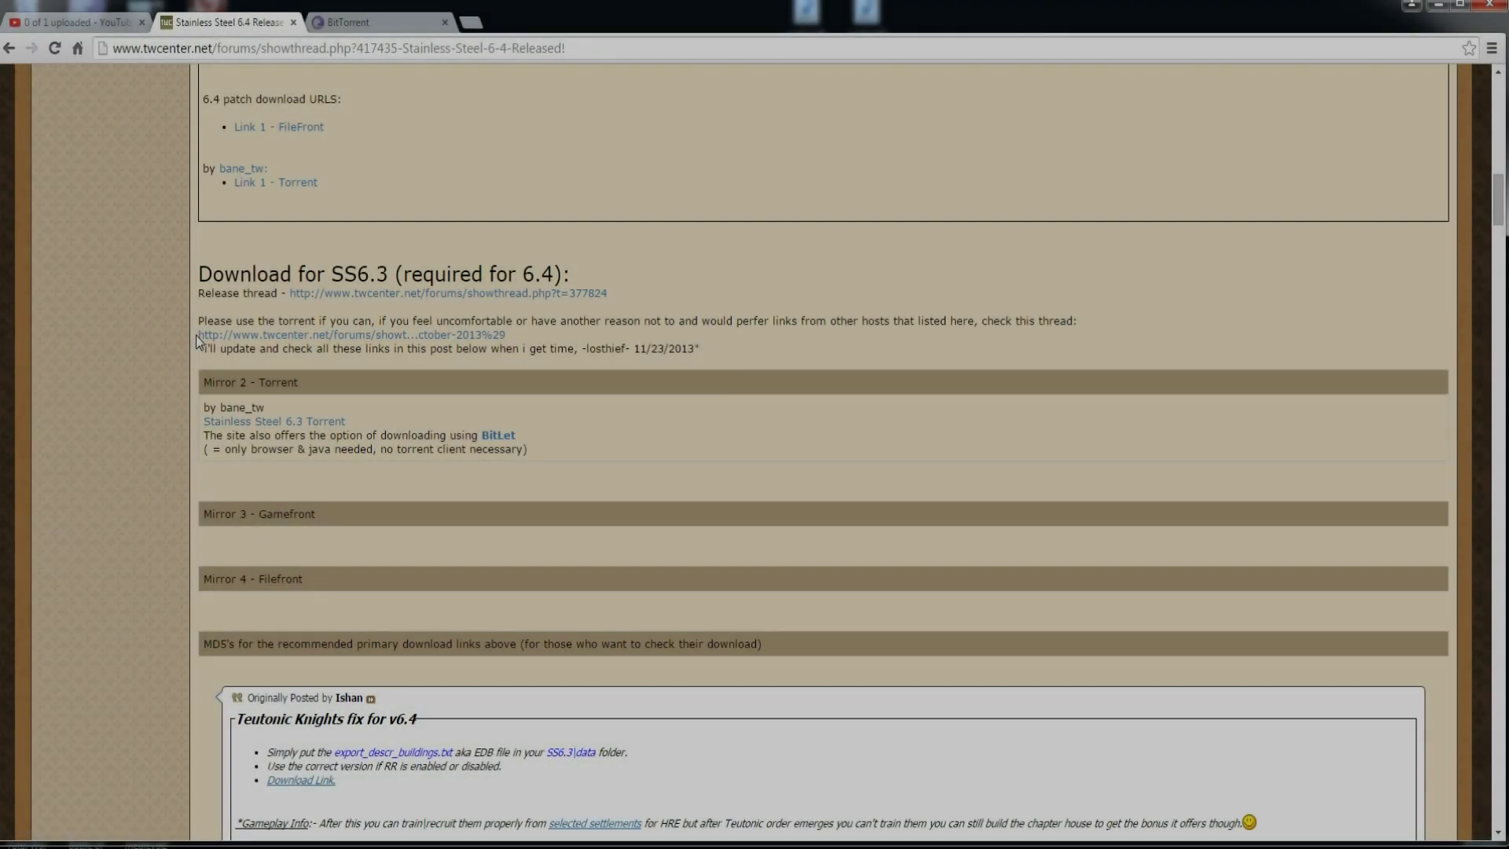
# - Scroll the 6.4 thread up to the Download for SS6.4/6.3 links box
pyautogui.scroll(1, 196, 335)
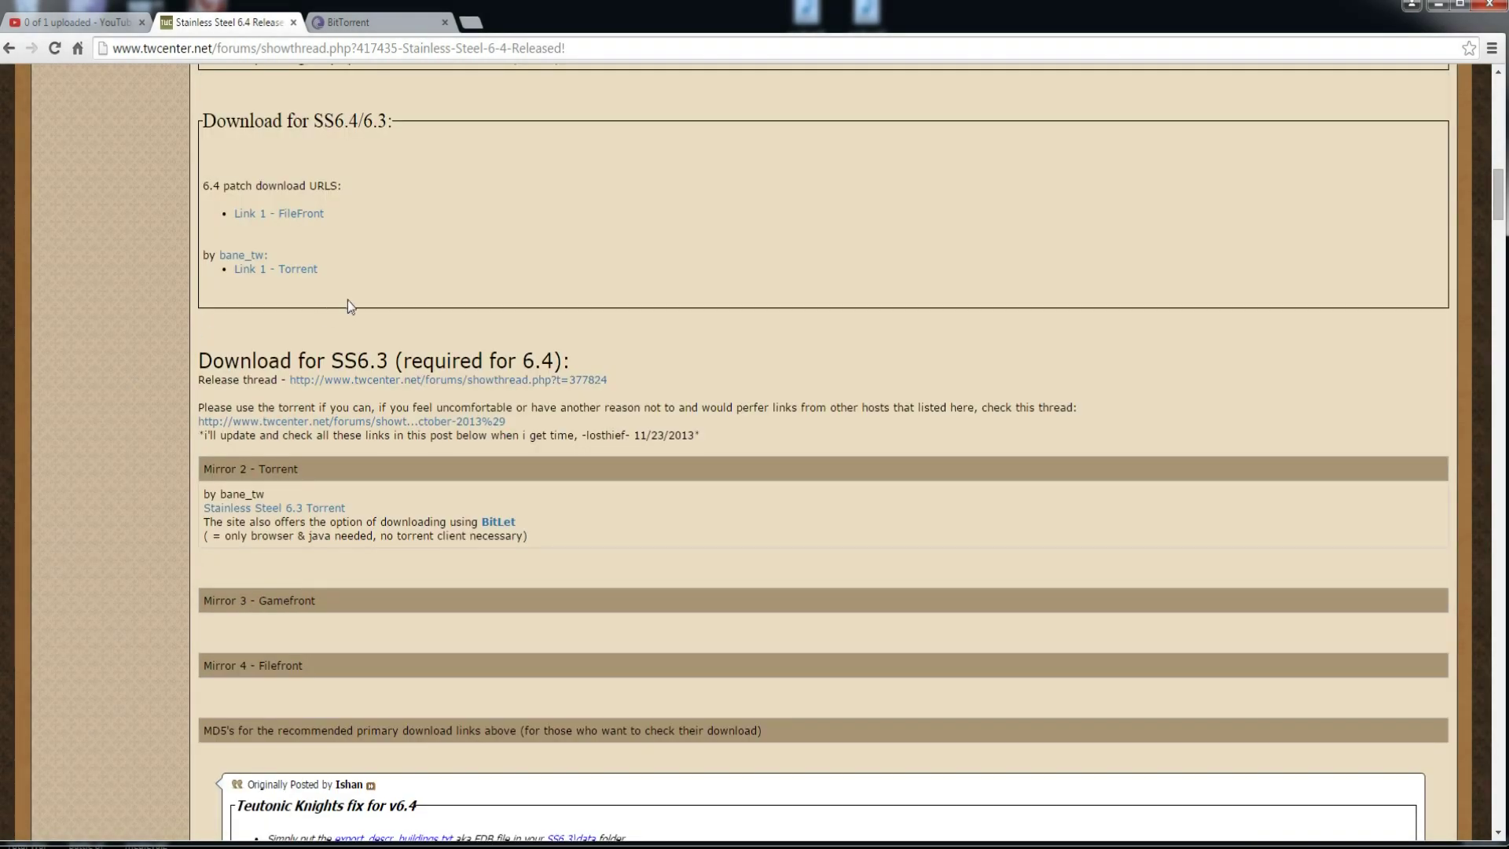
pyautogui.scroll(2, 364, 316)
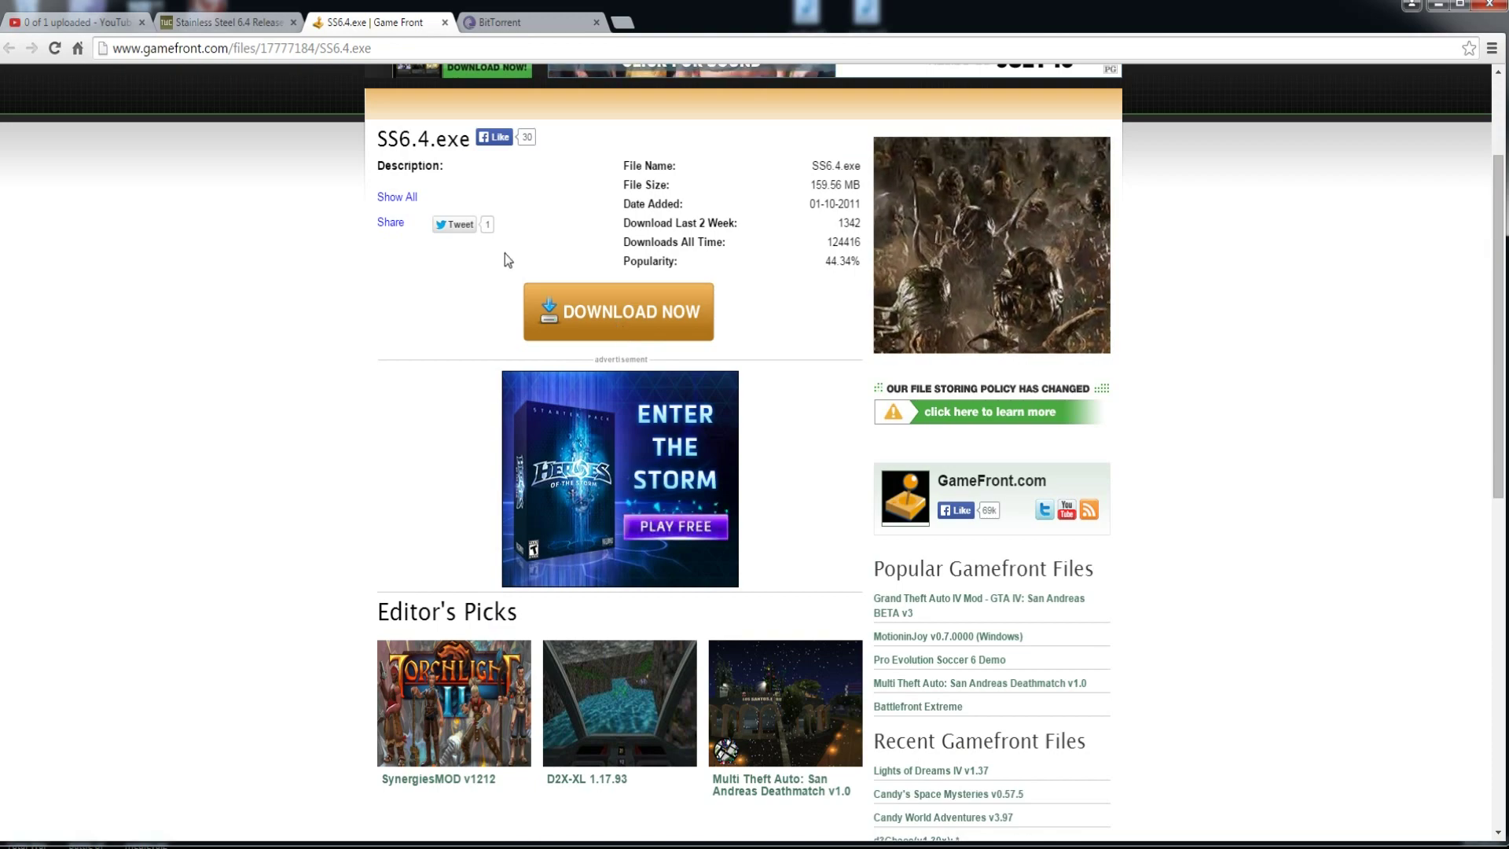
# - Close the Game Front tab, then download and open the 6.4 patch torrent from gameupdates.org
pyautogui.scroll(2, 505, 253)
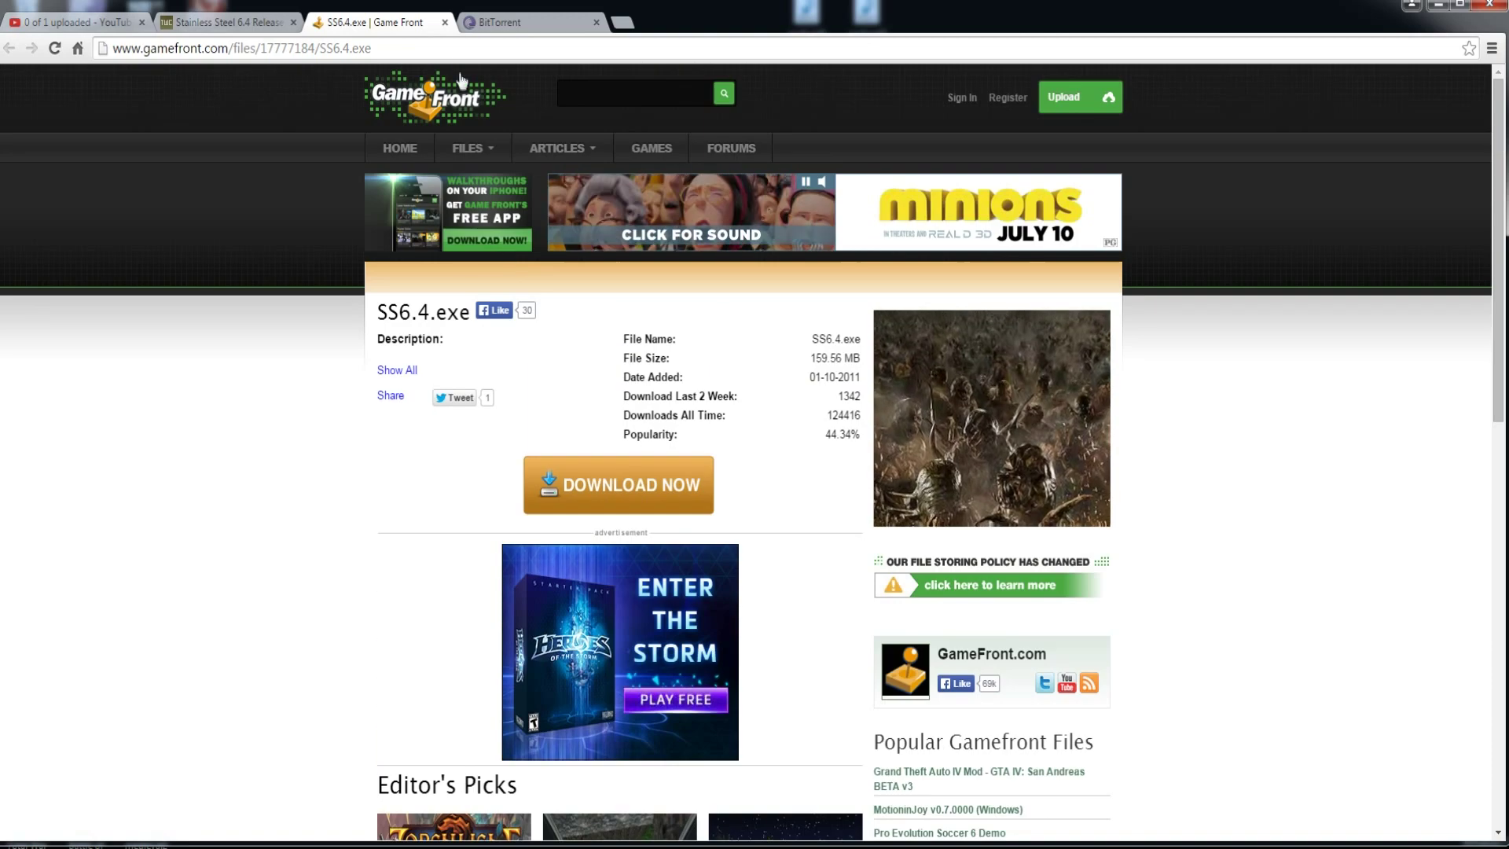
pyautogui.click(445, 22)
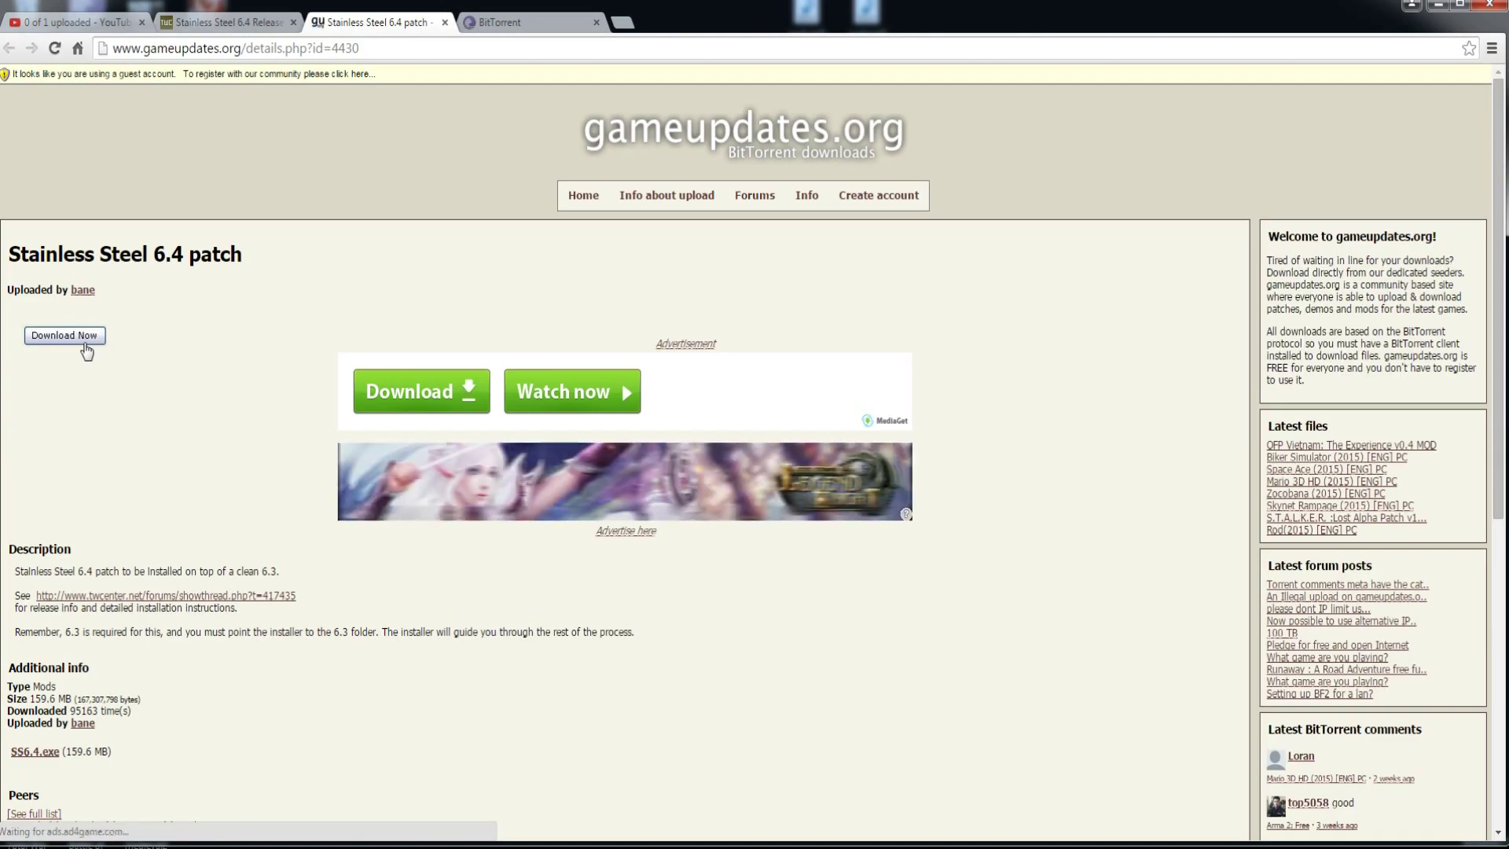
pyautogui.click(85, 338)
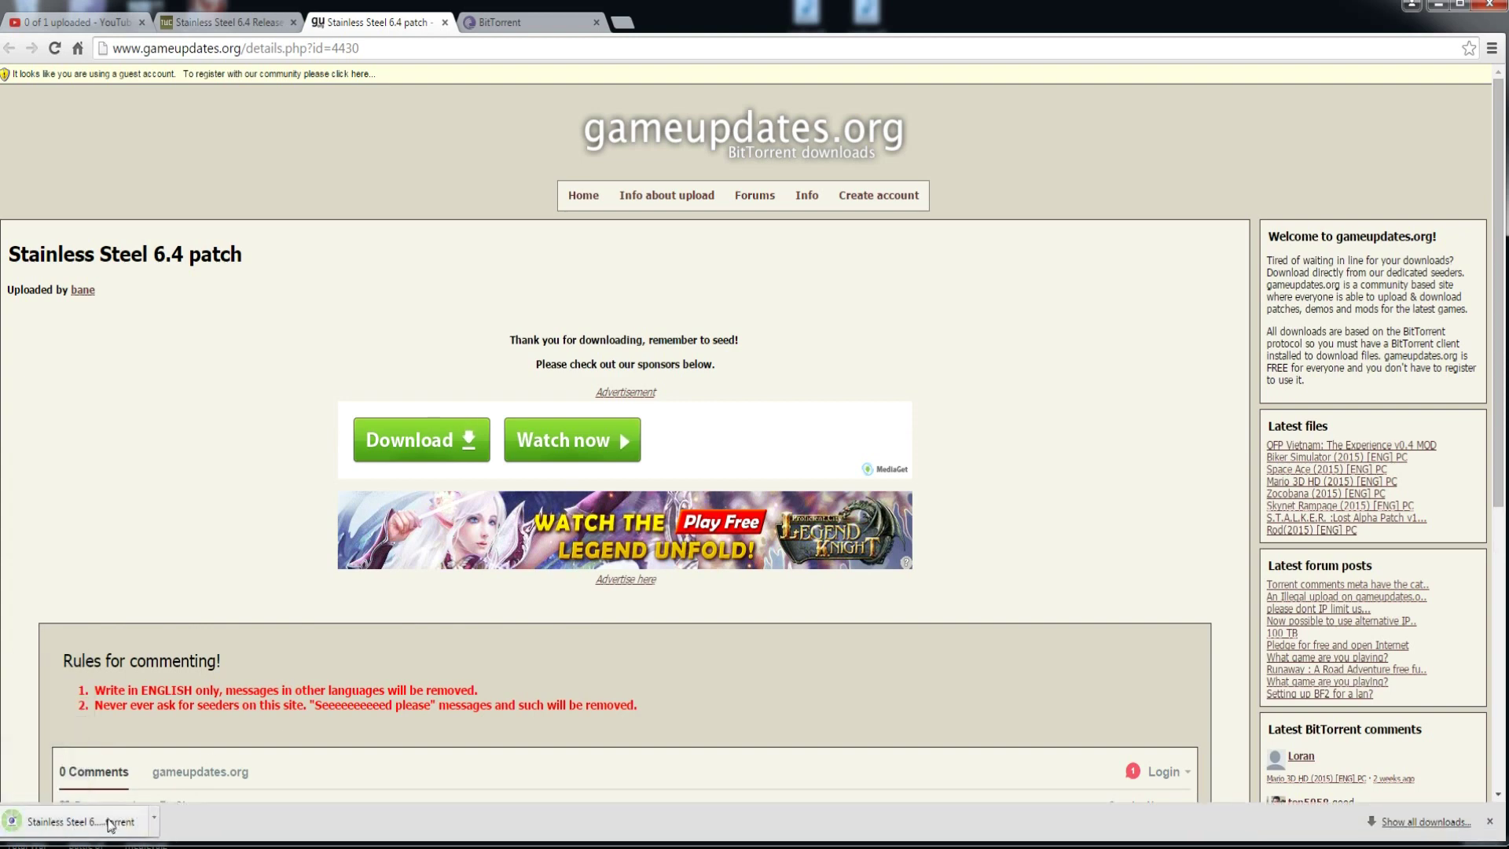
pyautogui.click(71, 824)
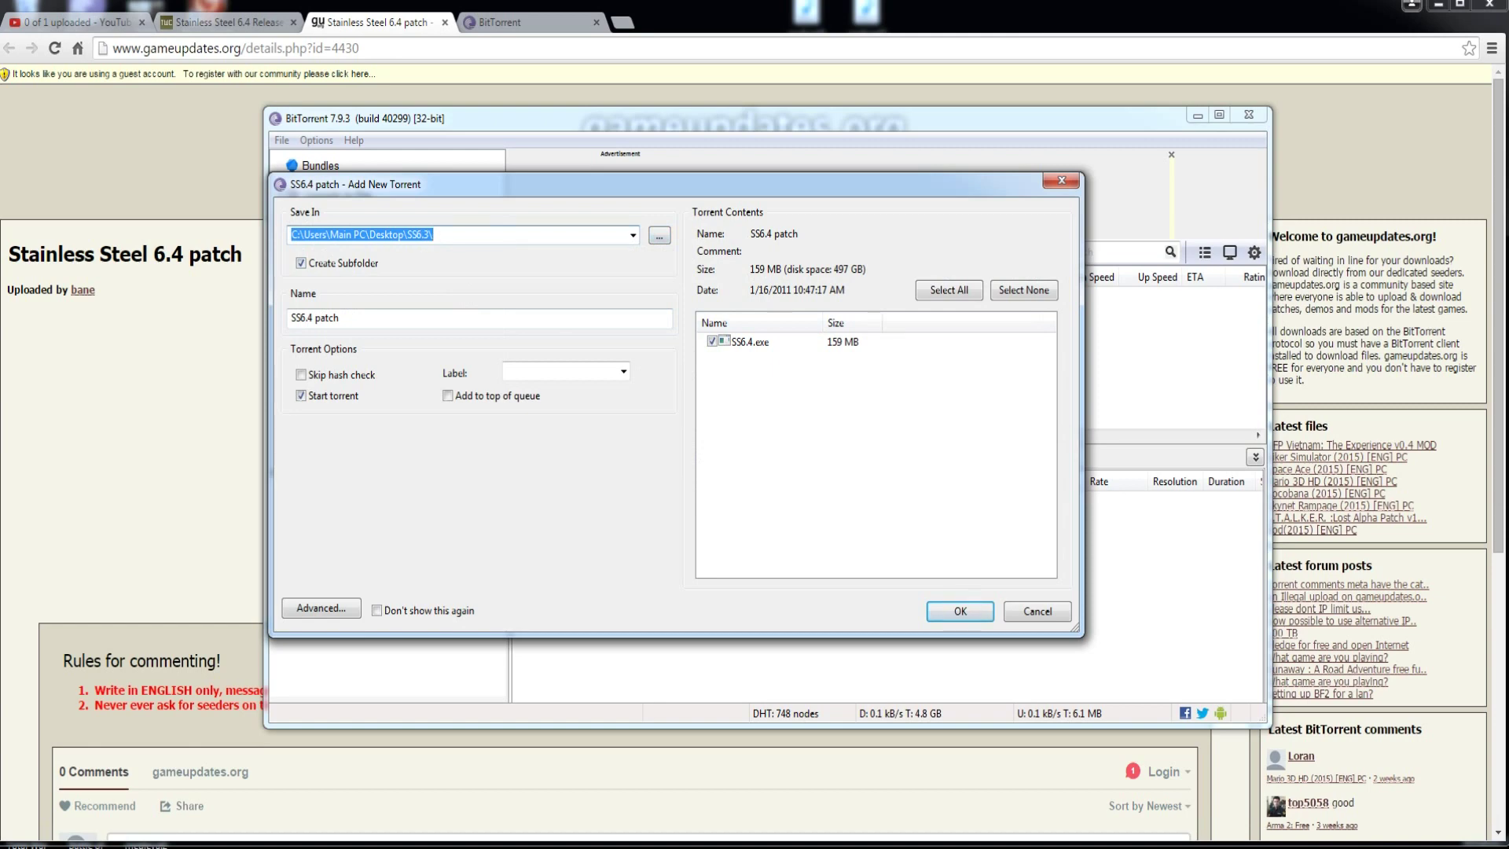
# - Download the 159 MB SS6.4 patch, remove its torrent, and minimize BitTorrent and Chrome
pyautogui.click(960, 613)
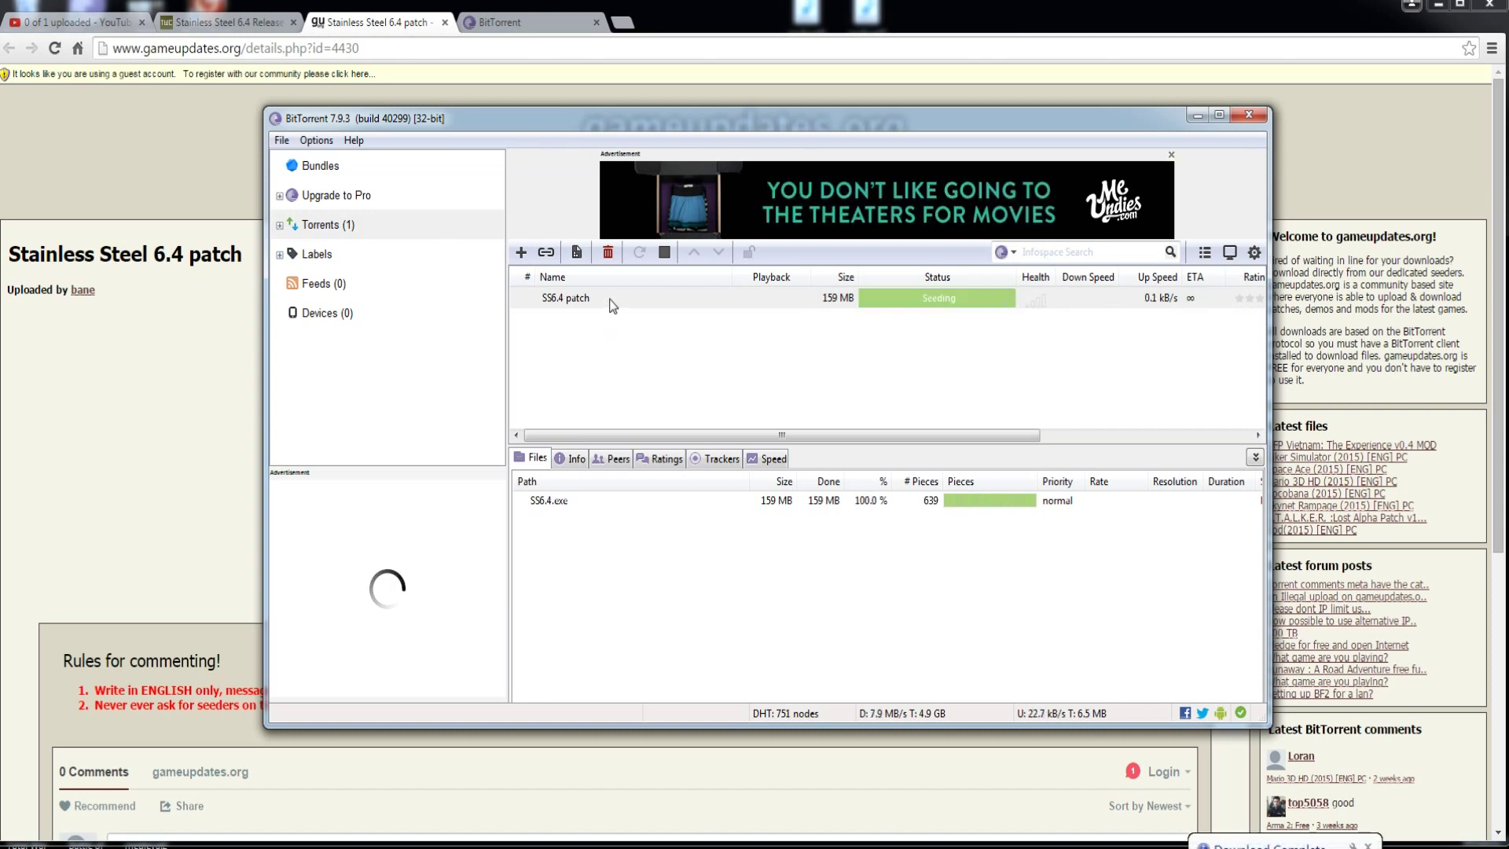
pyautogui.click(608, 251)
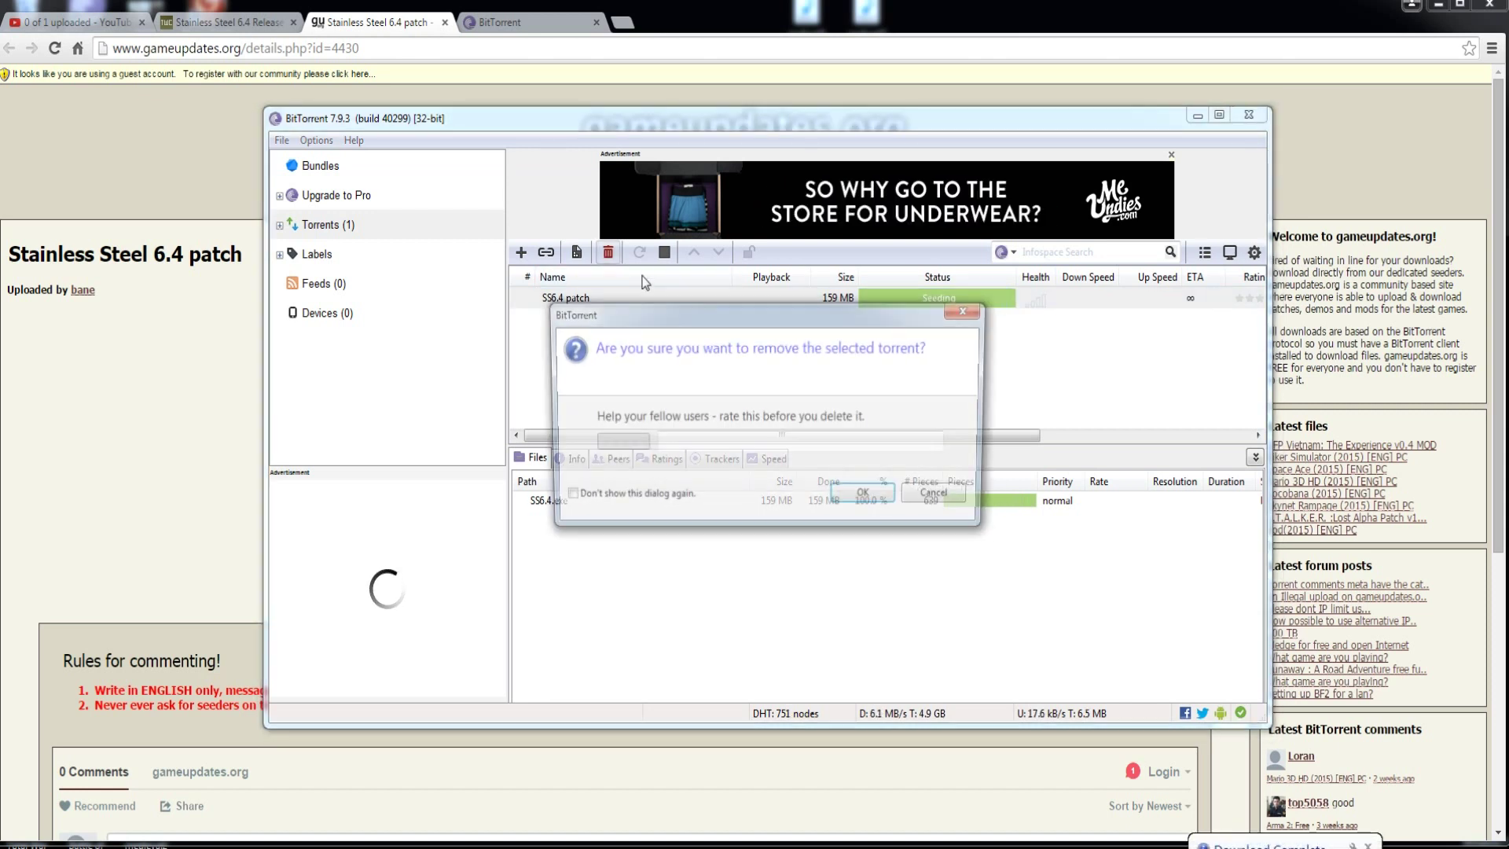
pyautogui.click(867, 497)
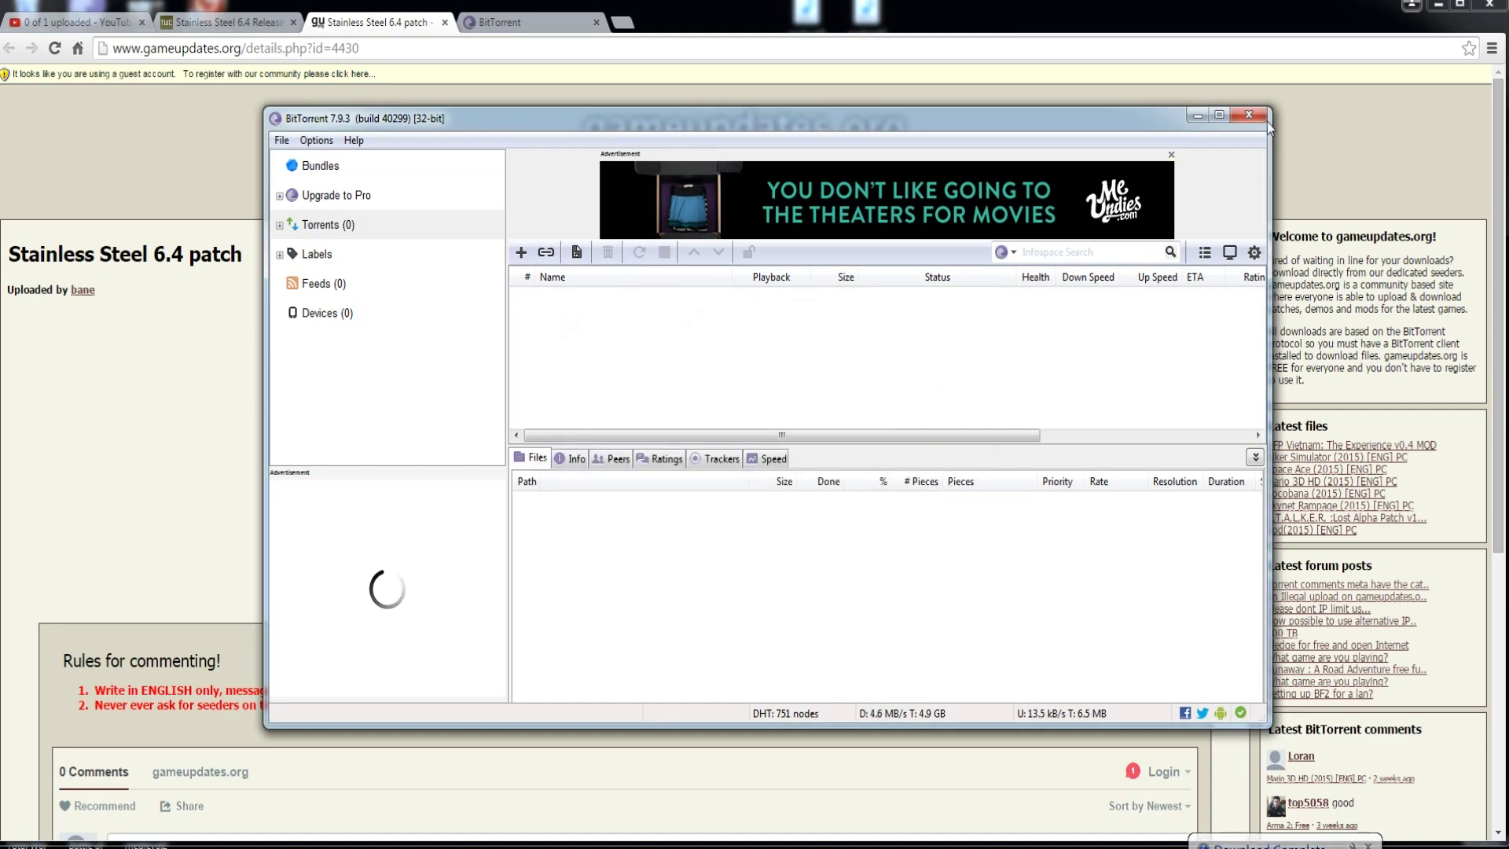
pyautogui.click(1198, 115)
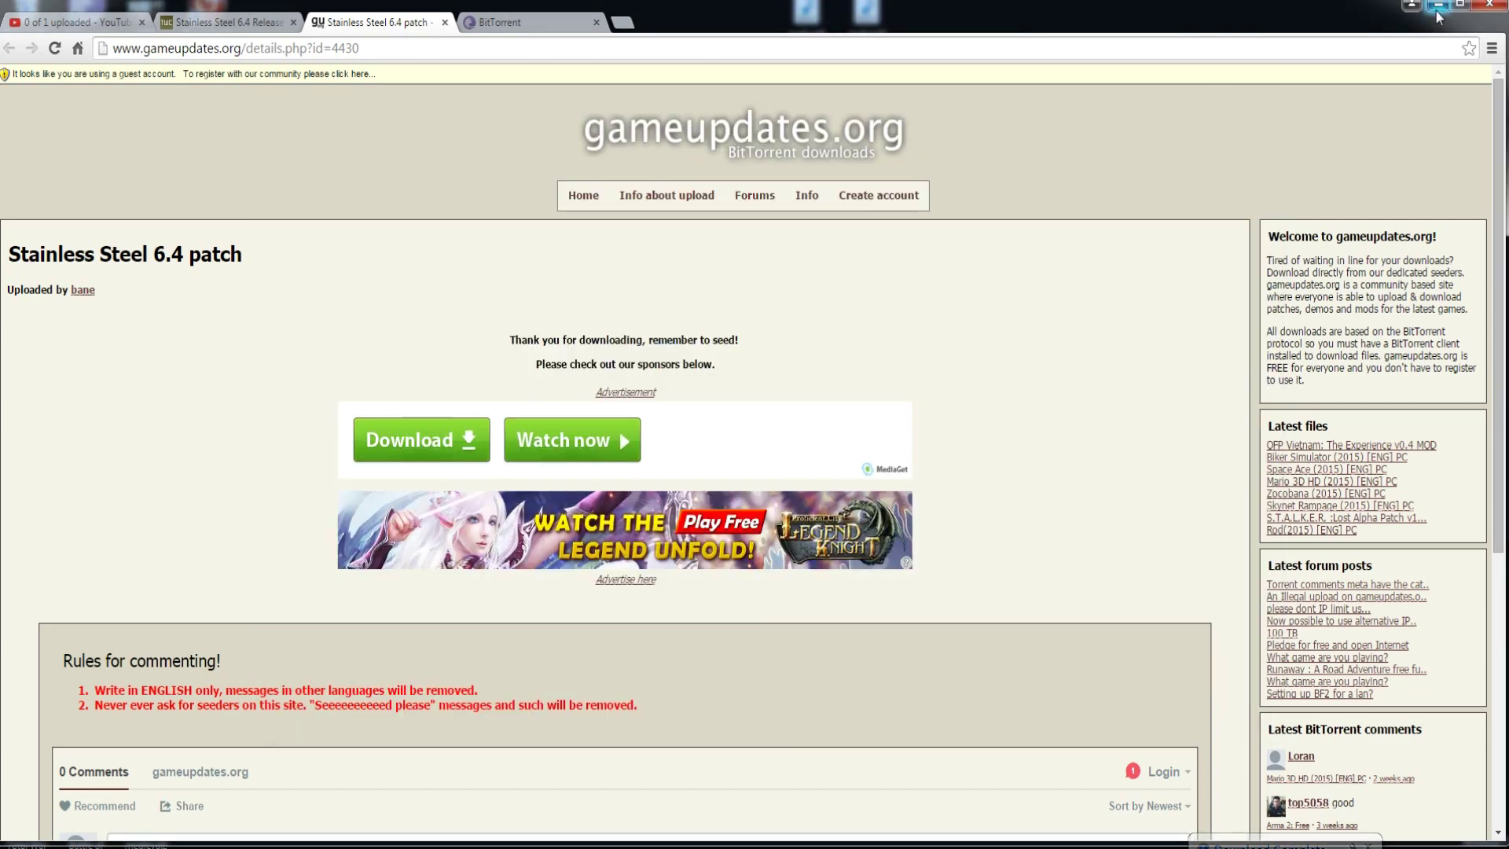
pyautogui.press('super+Down')
# - Run the SS6.4 installer from the desktop's SS6.3 > SS6.4 patch folder, allowing the security warning
pyautogui.doubleClick(206, 460)
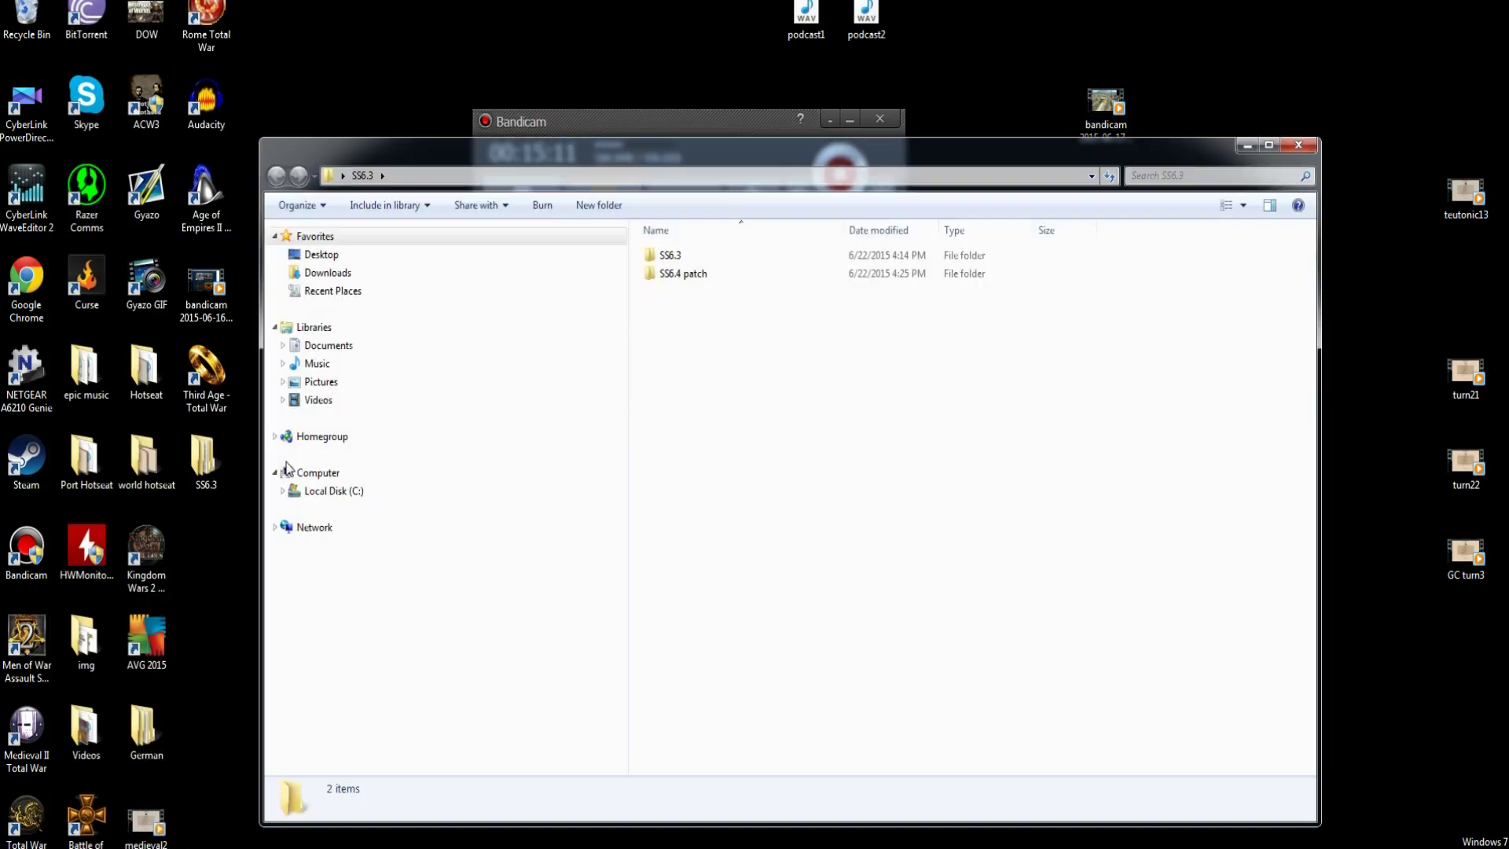
pyautogui.doubleClick(695, 274)
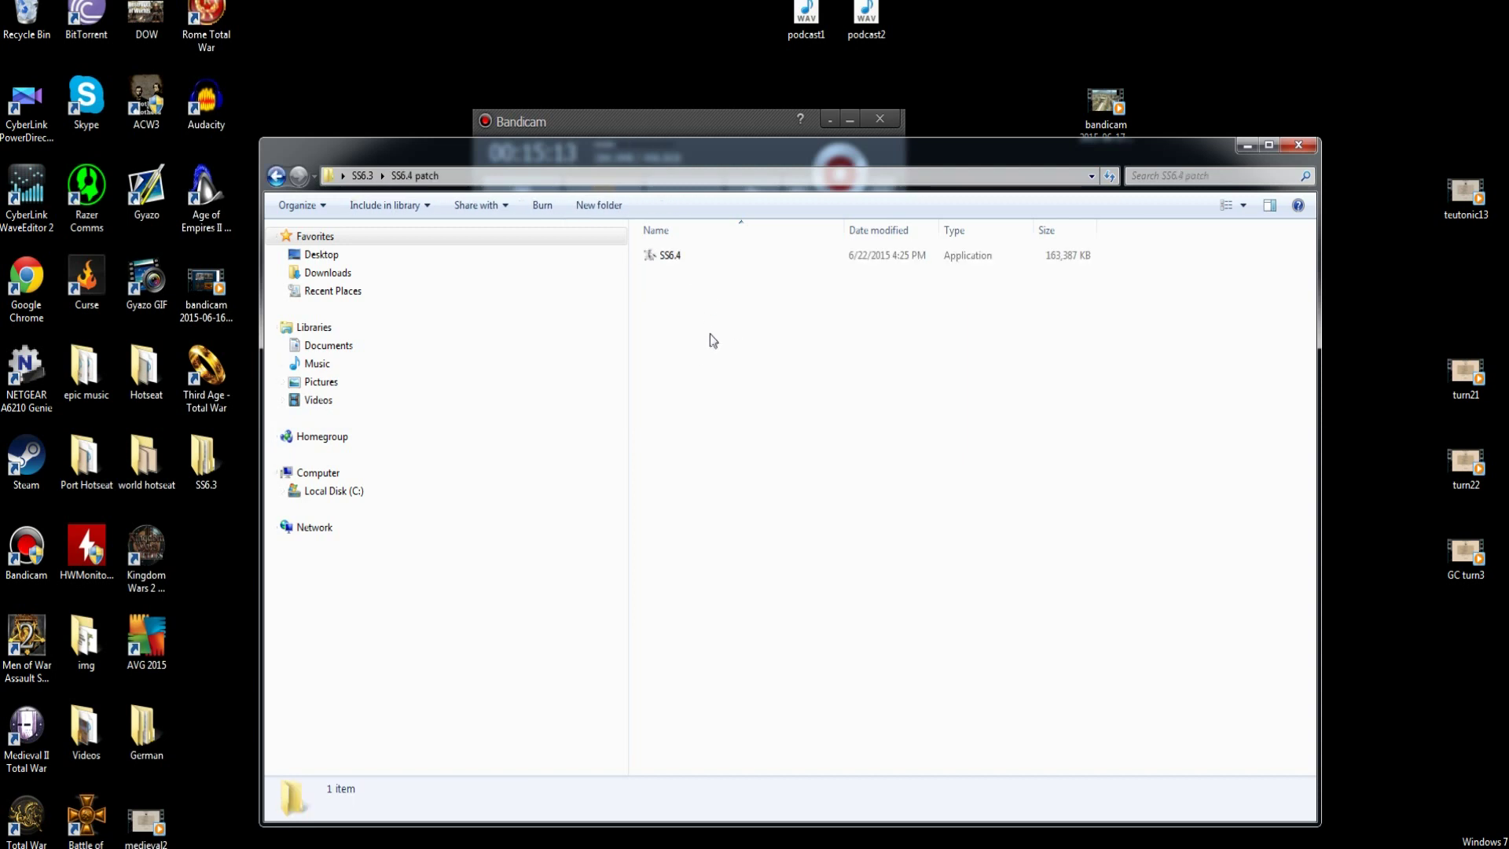
pyautogui.doubleClick(670, 257)
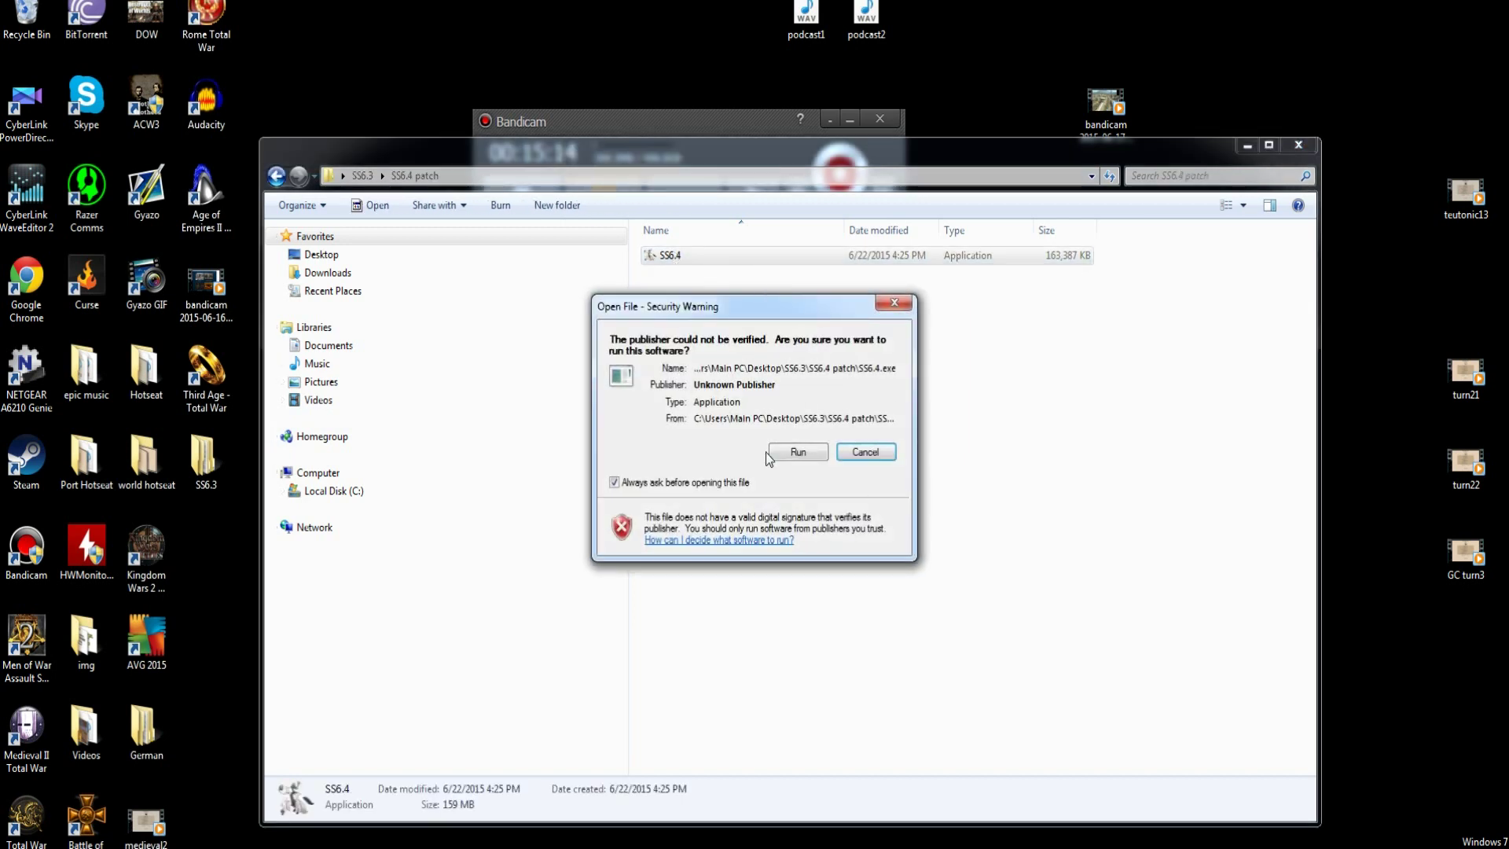
pyautogui.click(800, 452)
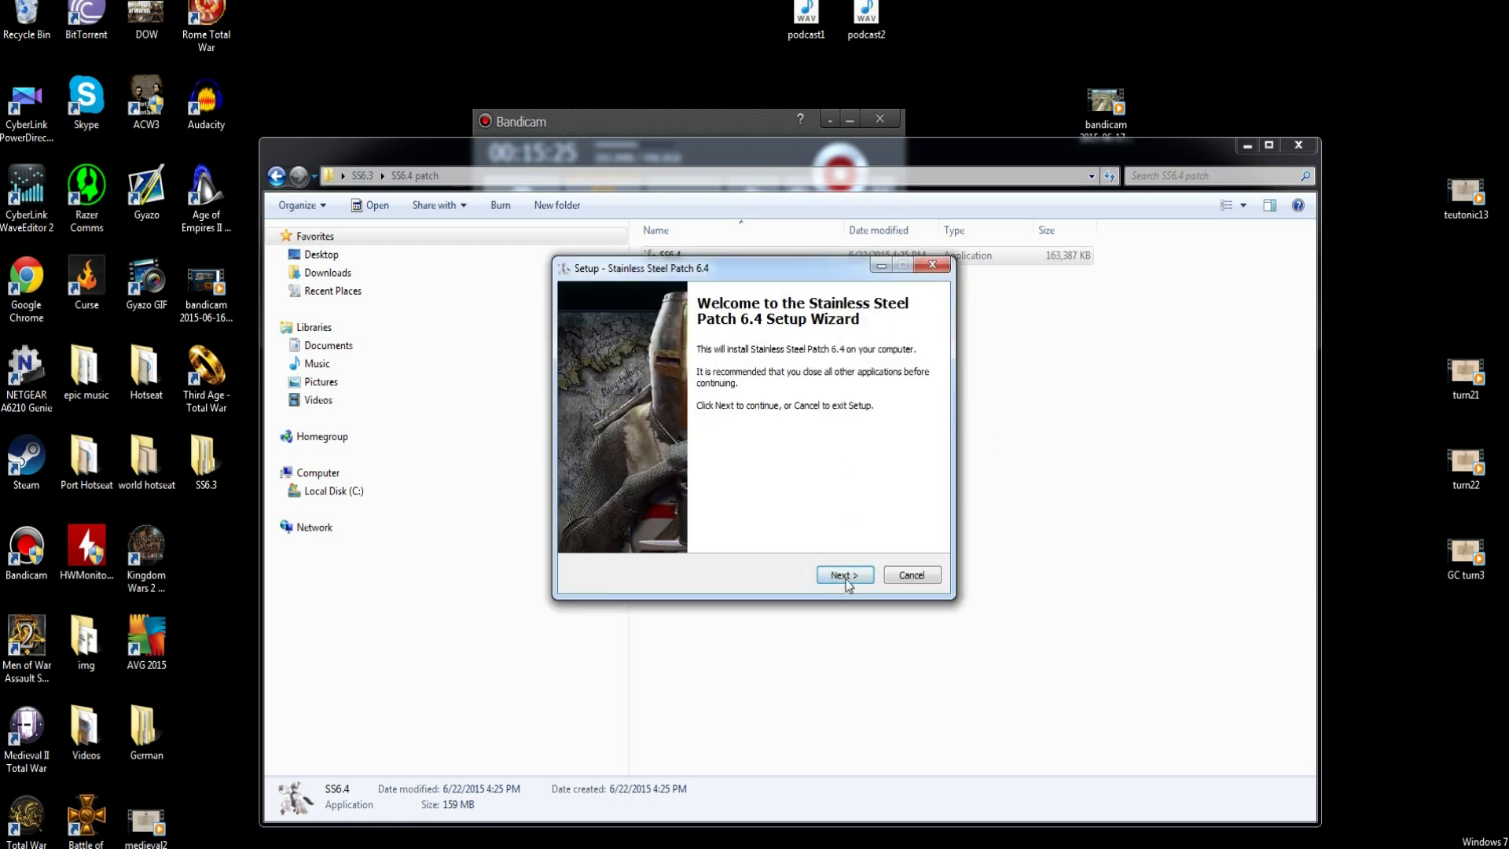
# - Accept the default patch install destination and name the Start Menu folder Stainless Steel2
pyautogui.click(846, 574)
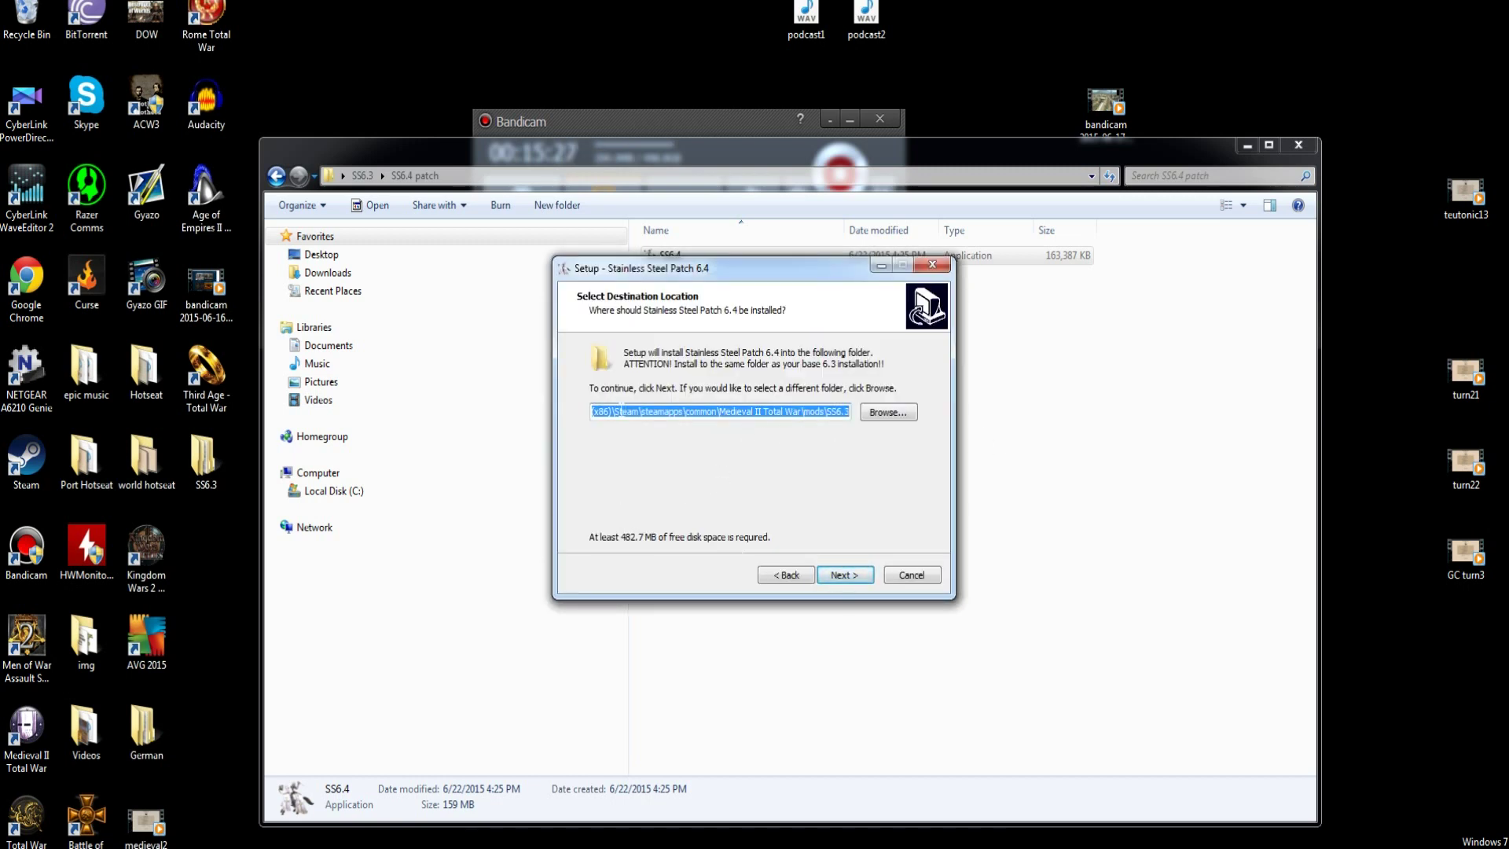
pyautogui.click(871, 572)
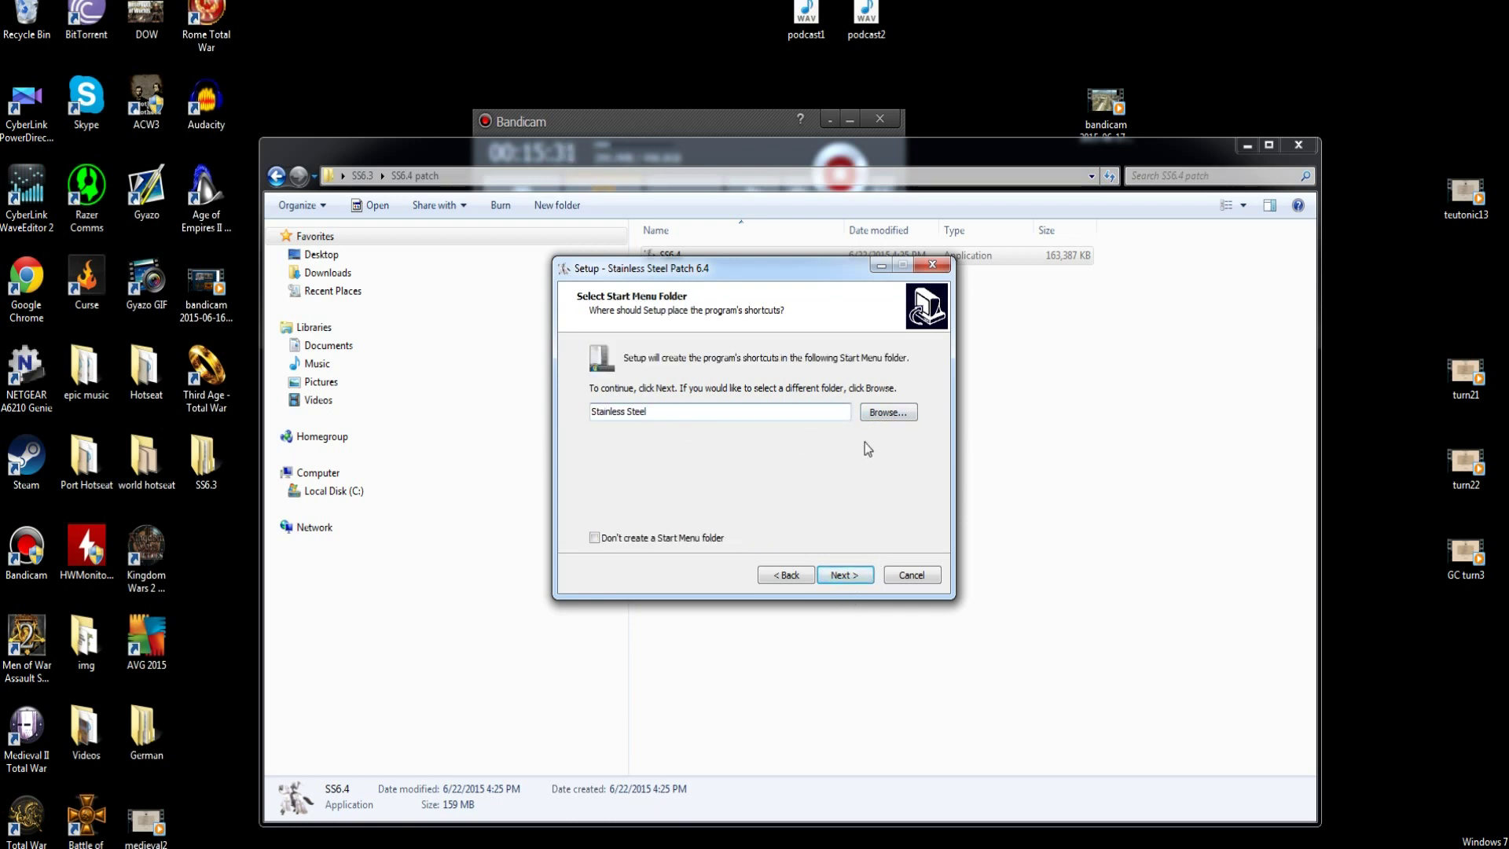
pyautogui.write('23')
pyautogui.press('BackSpace')
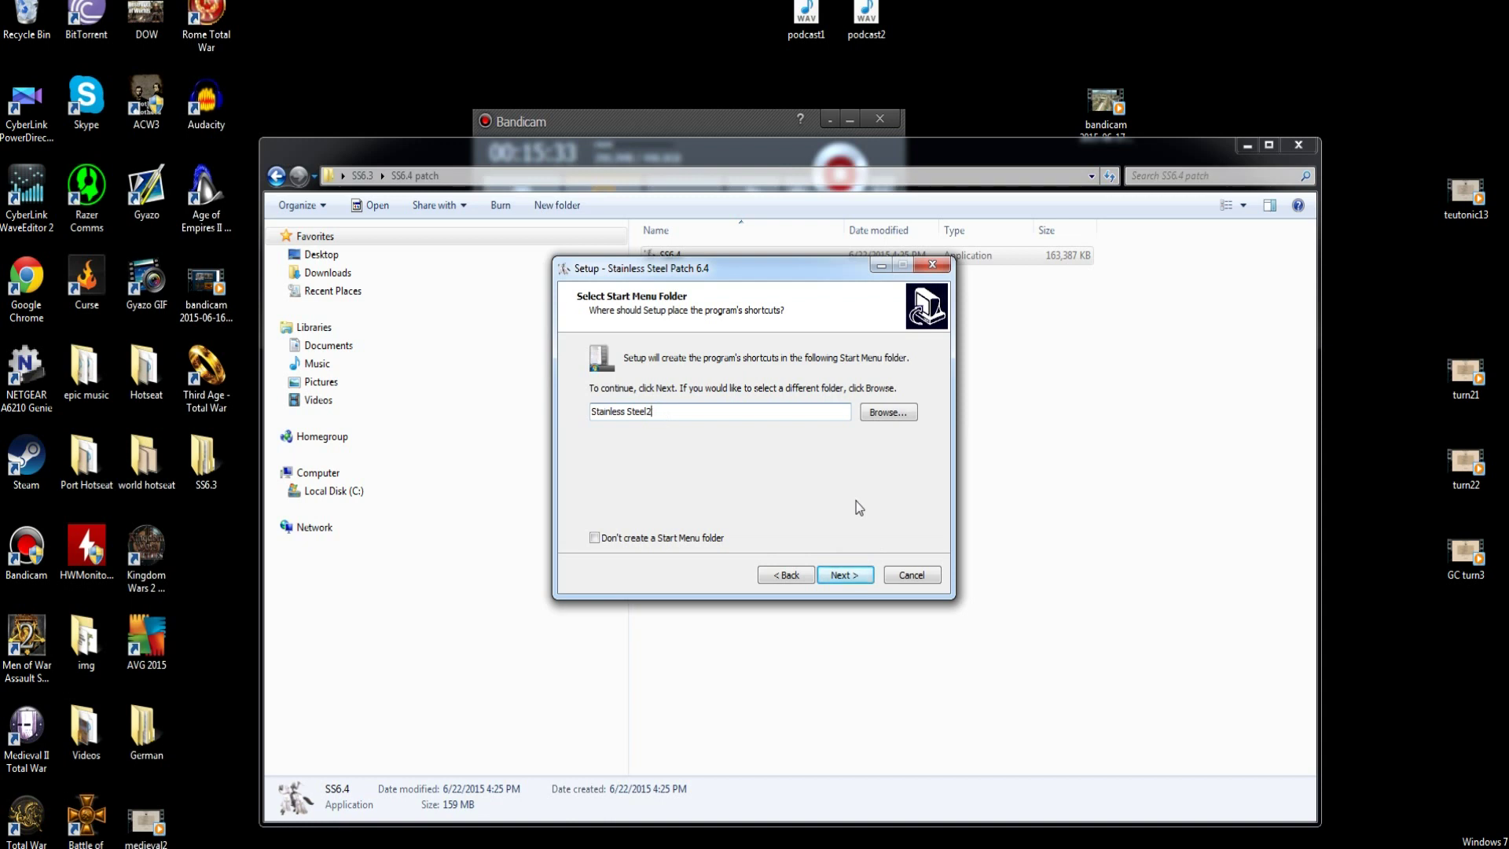
pyautogui.click(860, 577)
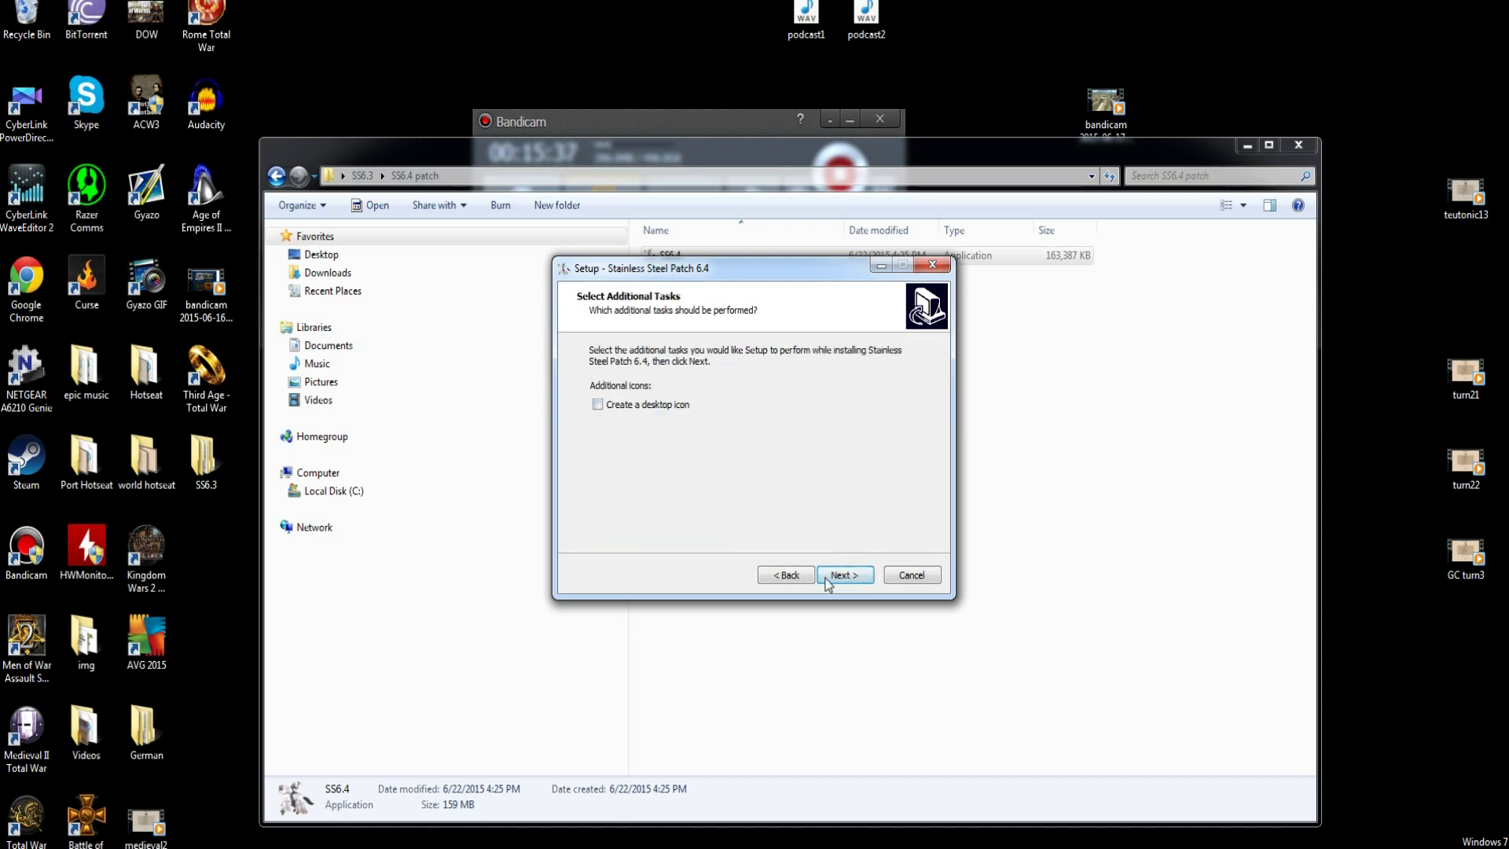
# - Install the 6.4 patch without a desktop icon, finish the wizard, and close SS Setup
pyautogui.click(843, 576)
pyautogui.click(848, 575)
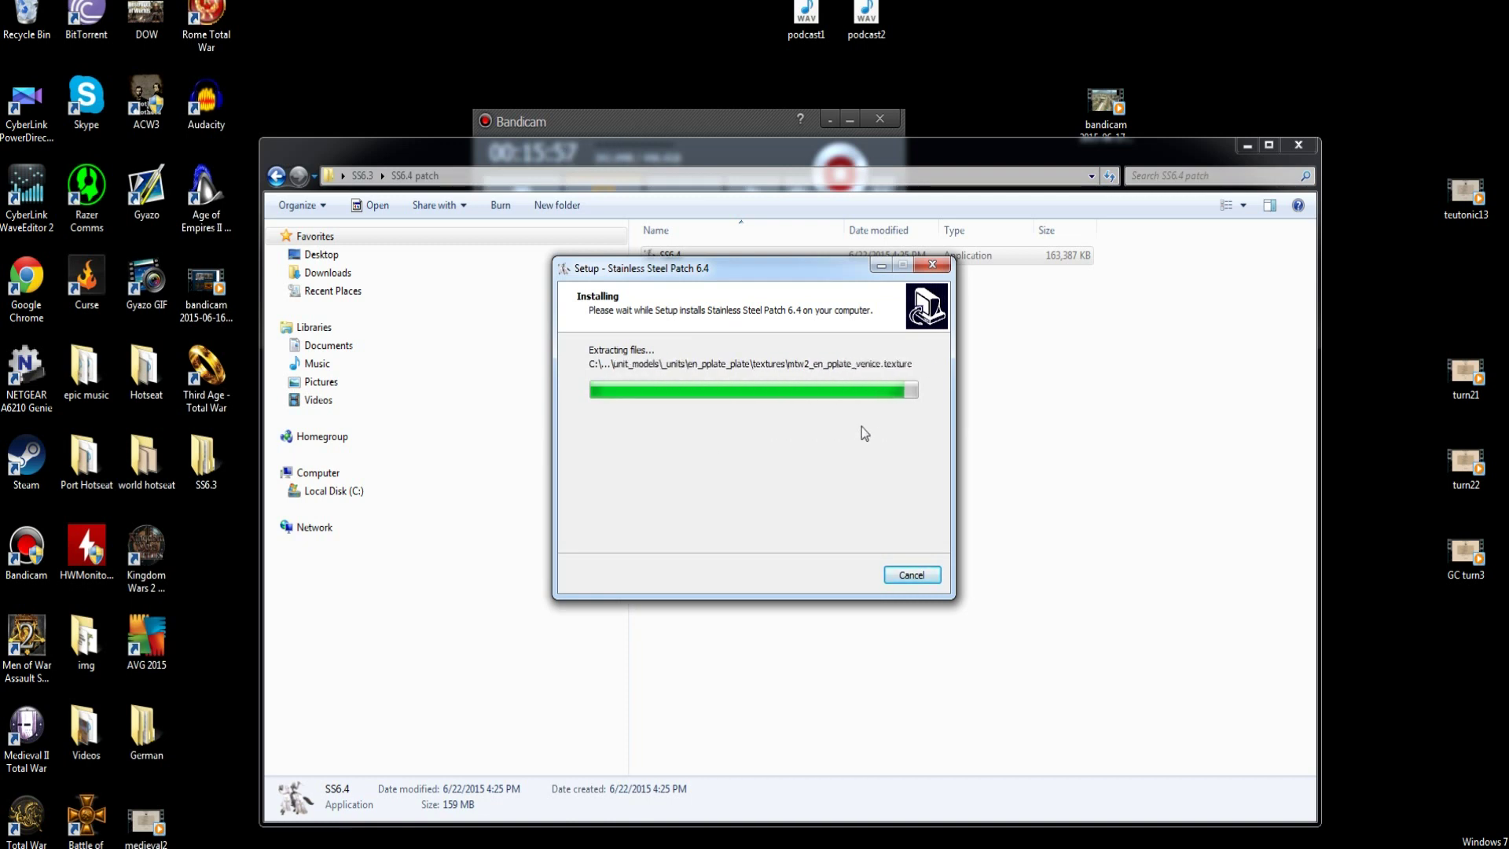
pyautogui.click(845, 576)
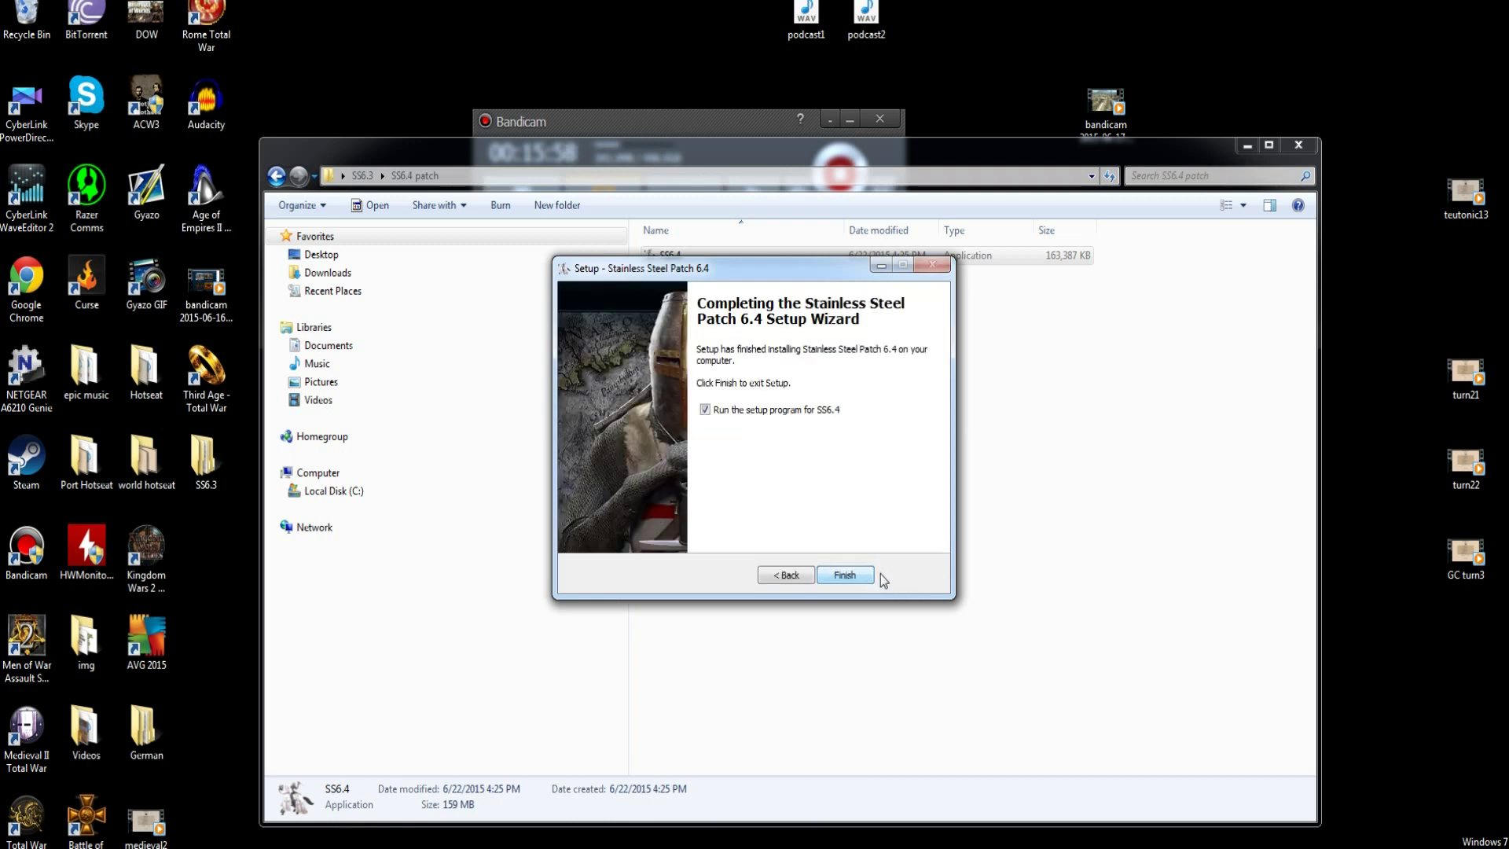
pyautogui.click(849, 577)
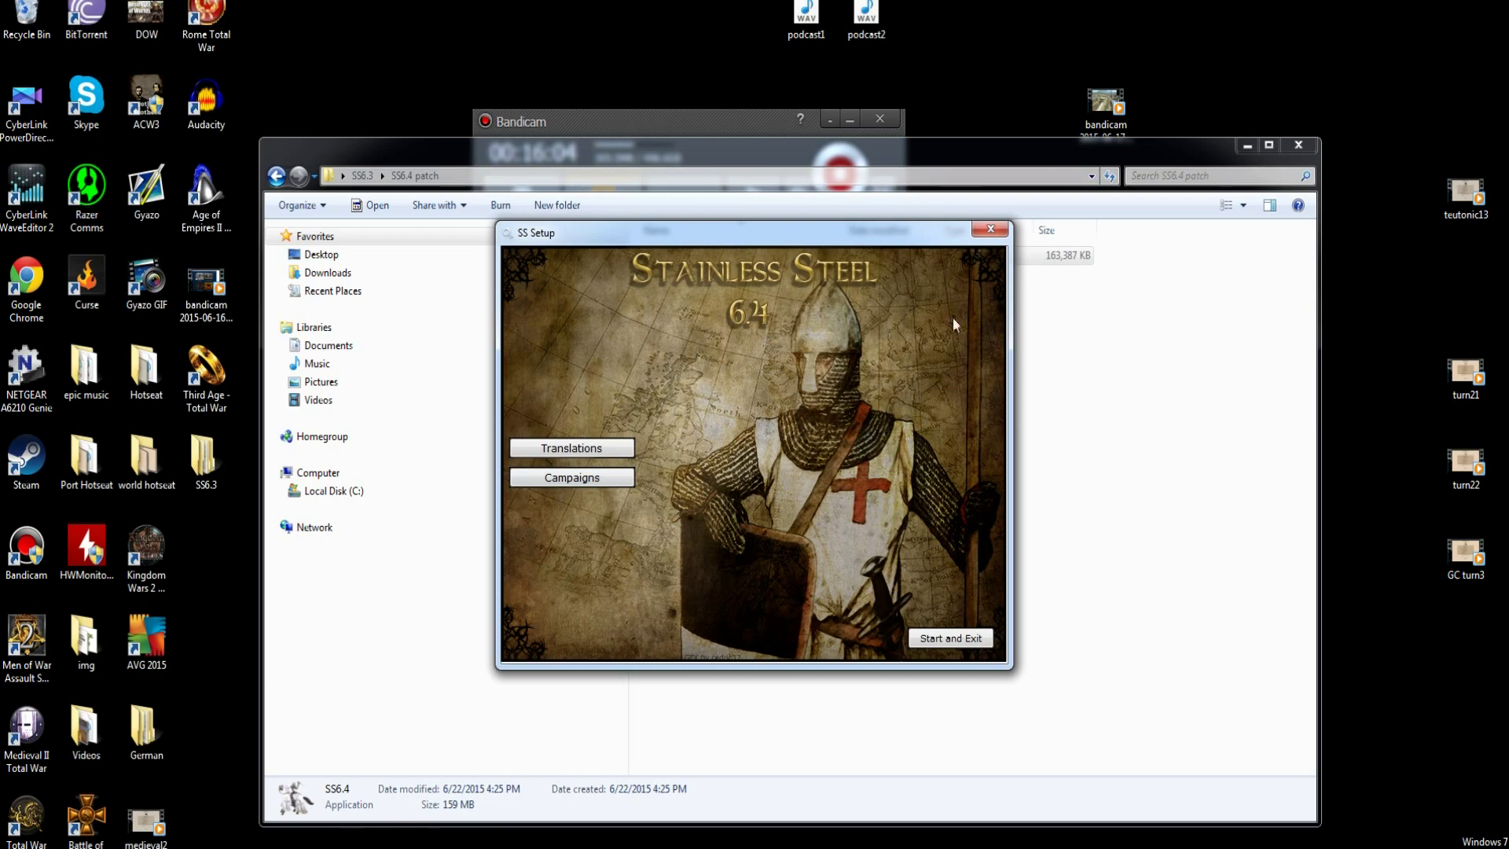
pyautogui.click(999, 230)
# - Browse from Computer through Local Disk (C:) and Program Files (x86) into the Steam folder
pyautogui.press('super')
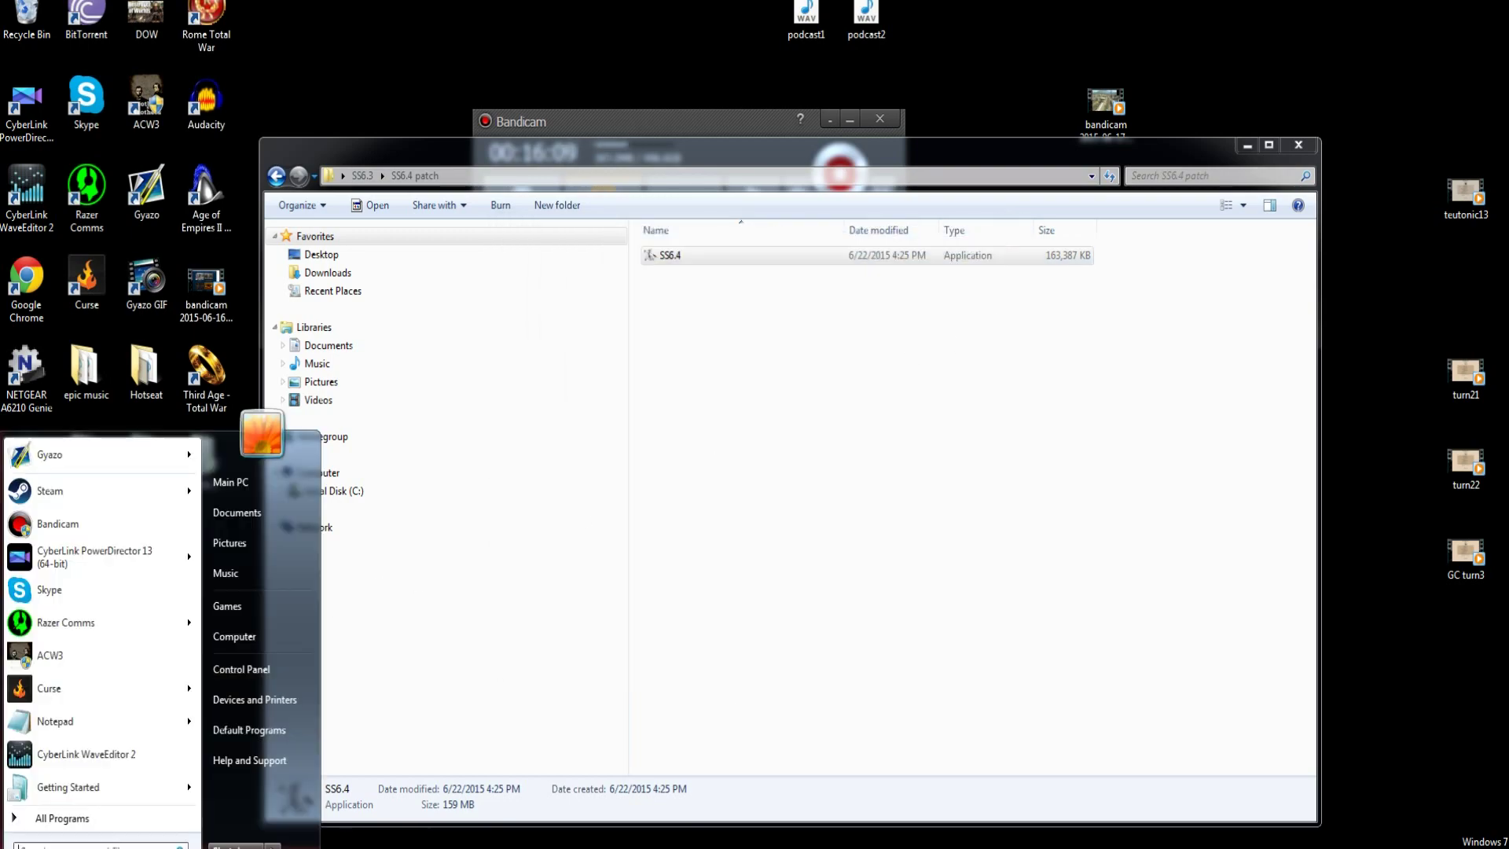
pyautogui.click(262, 634)
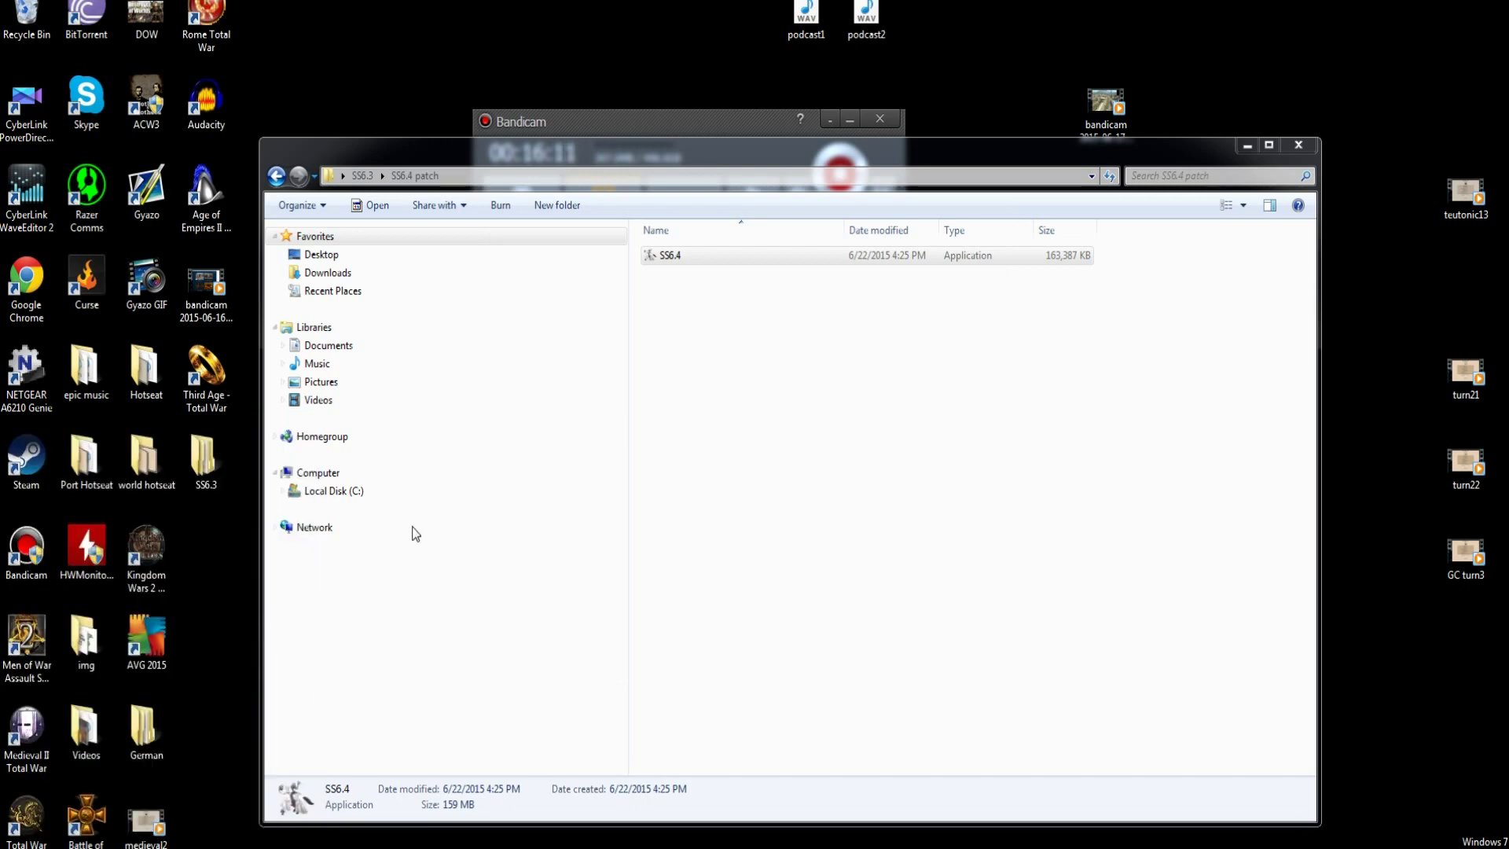
pyautogui.doubleClick(733, 286)
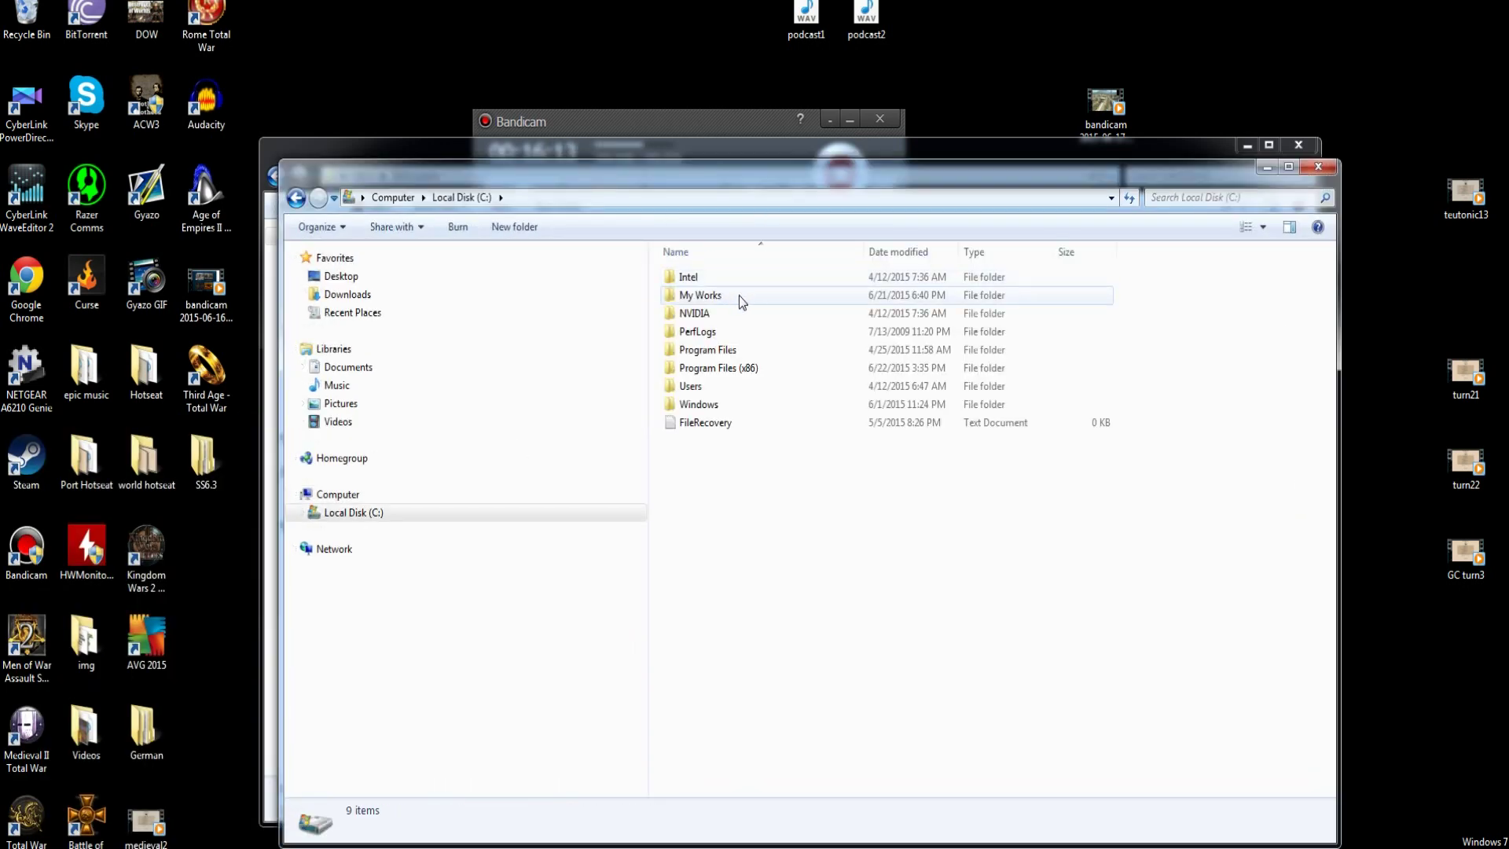
pyautogui.doubleClick(733, 366)
pyautogui.scroll(-5, 751, 413)
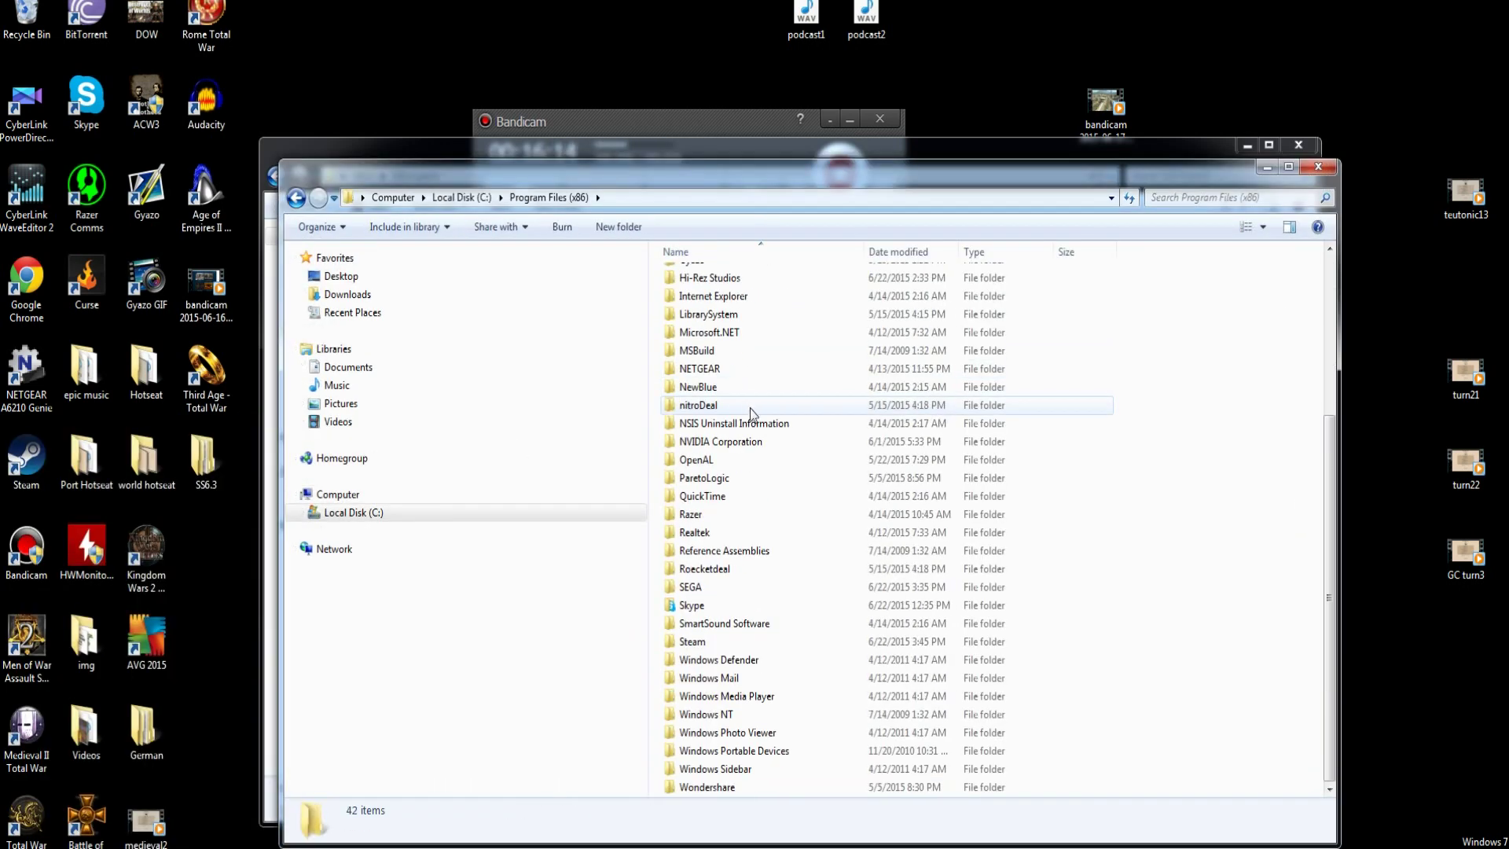
pyautogui.doubleClick(705, 642)
# - Go through steamapps > common > Medieval II Total War to mods, checking the SS6.3 folder's contents
pyautogui.click(705, 607)
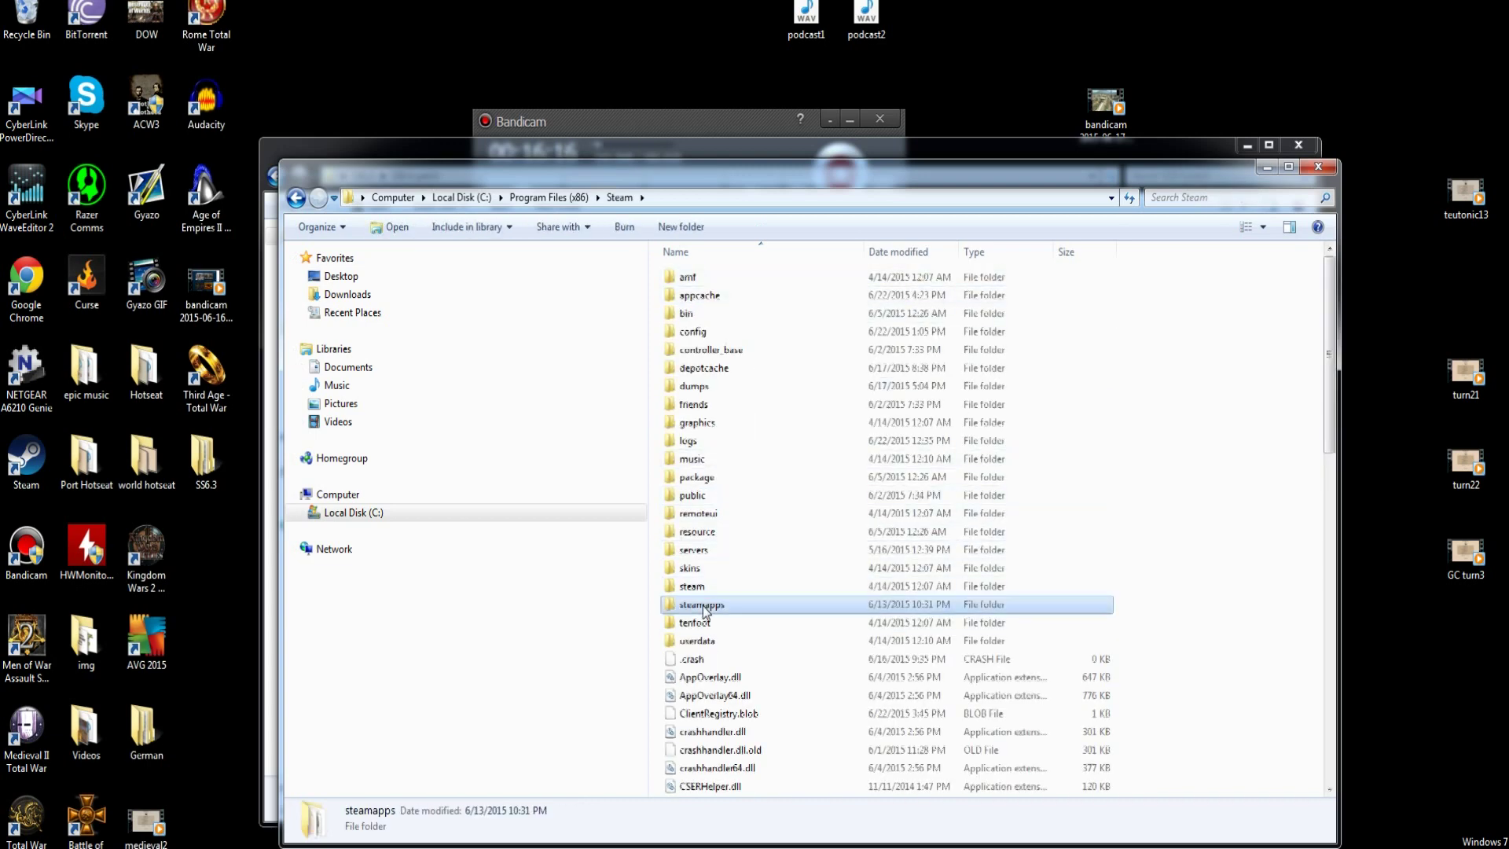
pyautogui.doubleClick(705, 608)
pyautogui.doubleClick(703, 278)
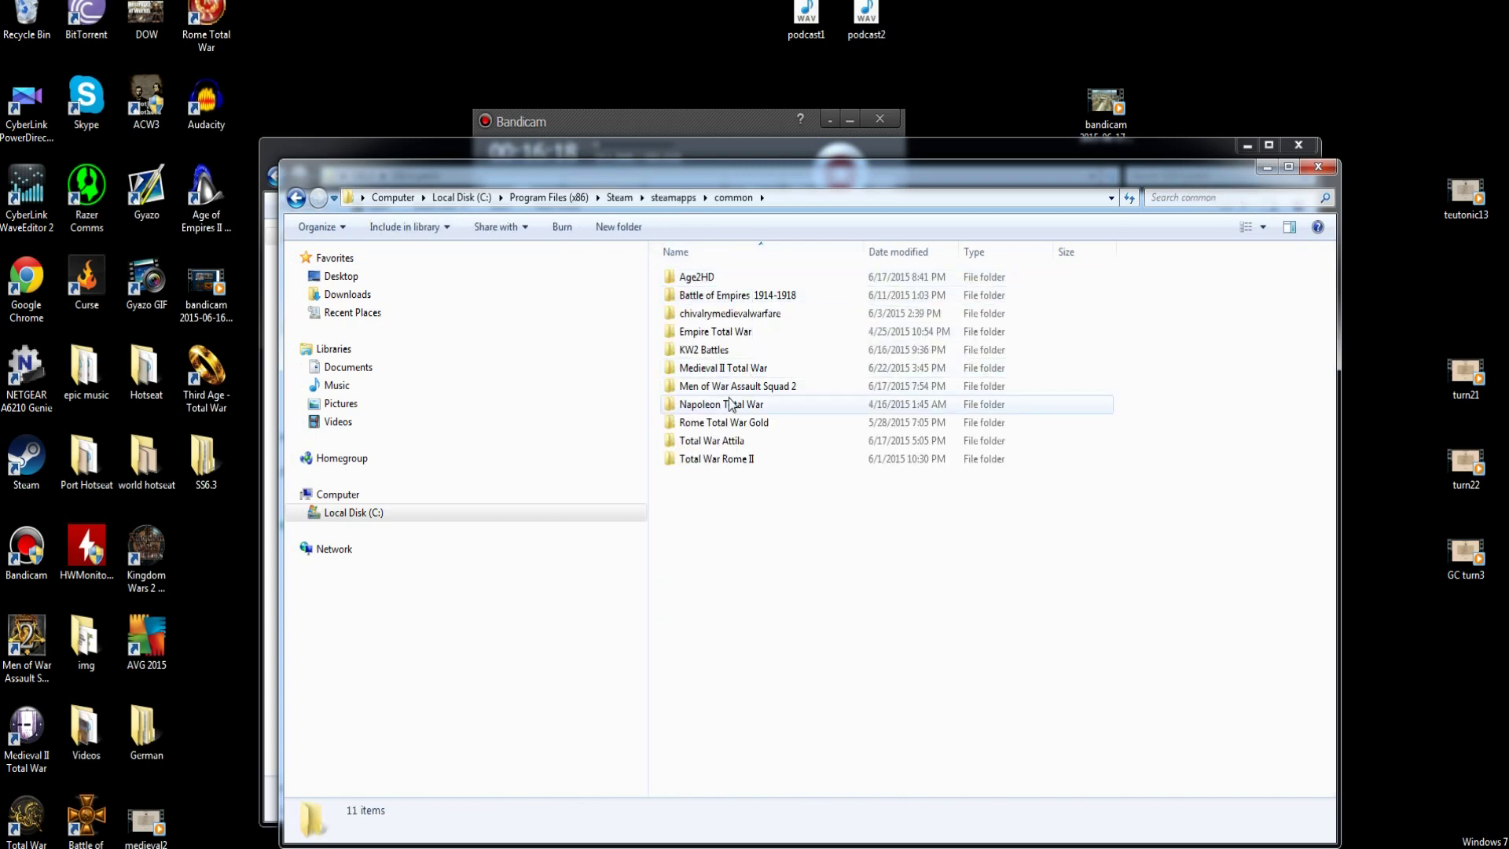
pyautogui.doubleClick(756, 367)
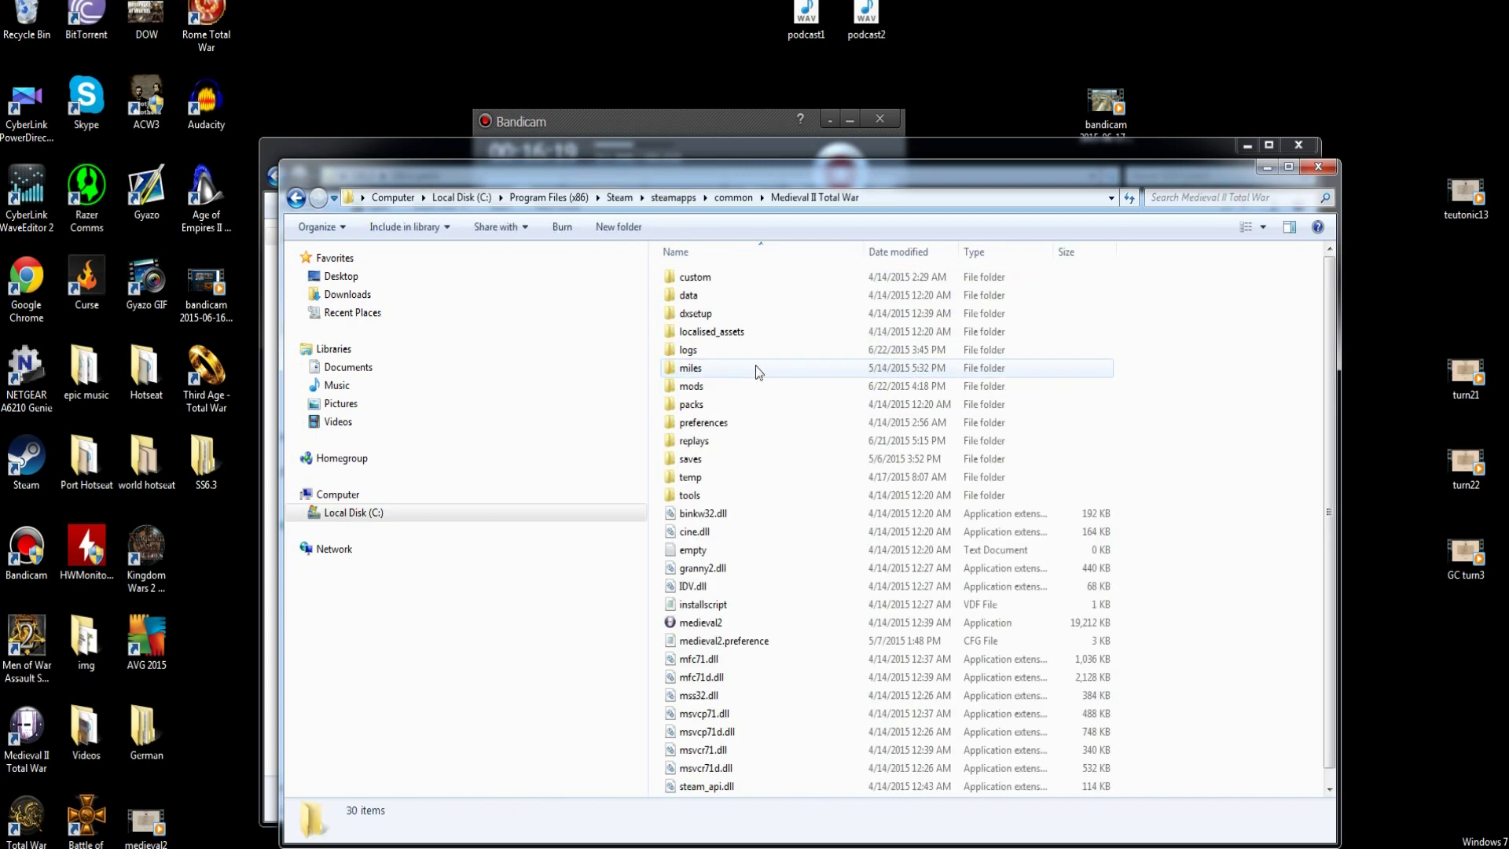
pyautogui.doubleClick(706, 387)
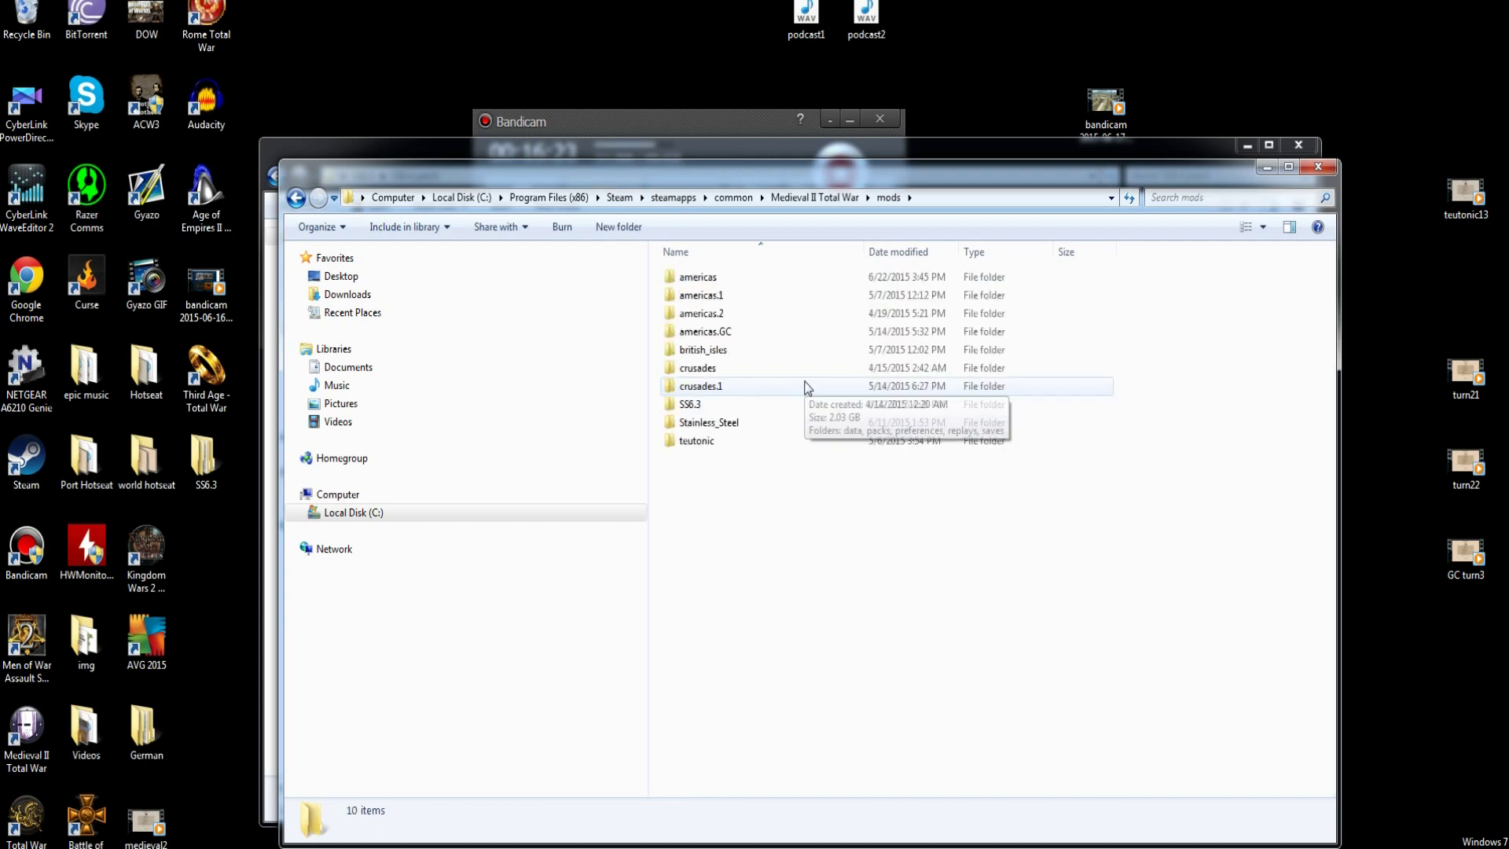
pyautogui.doubleClick(702, 403)
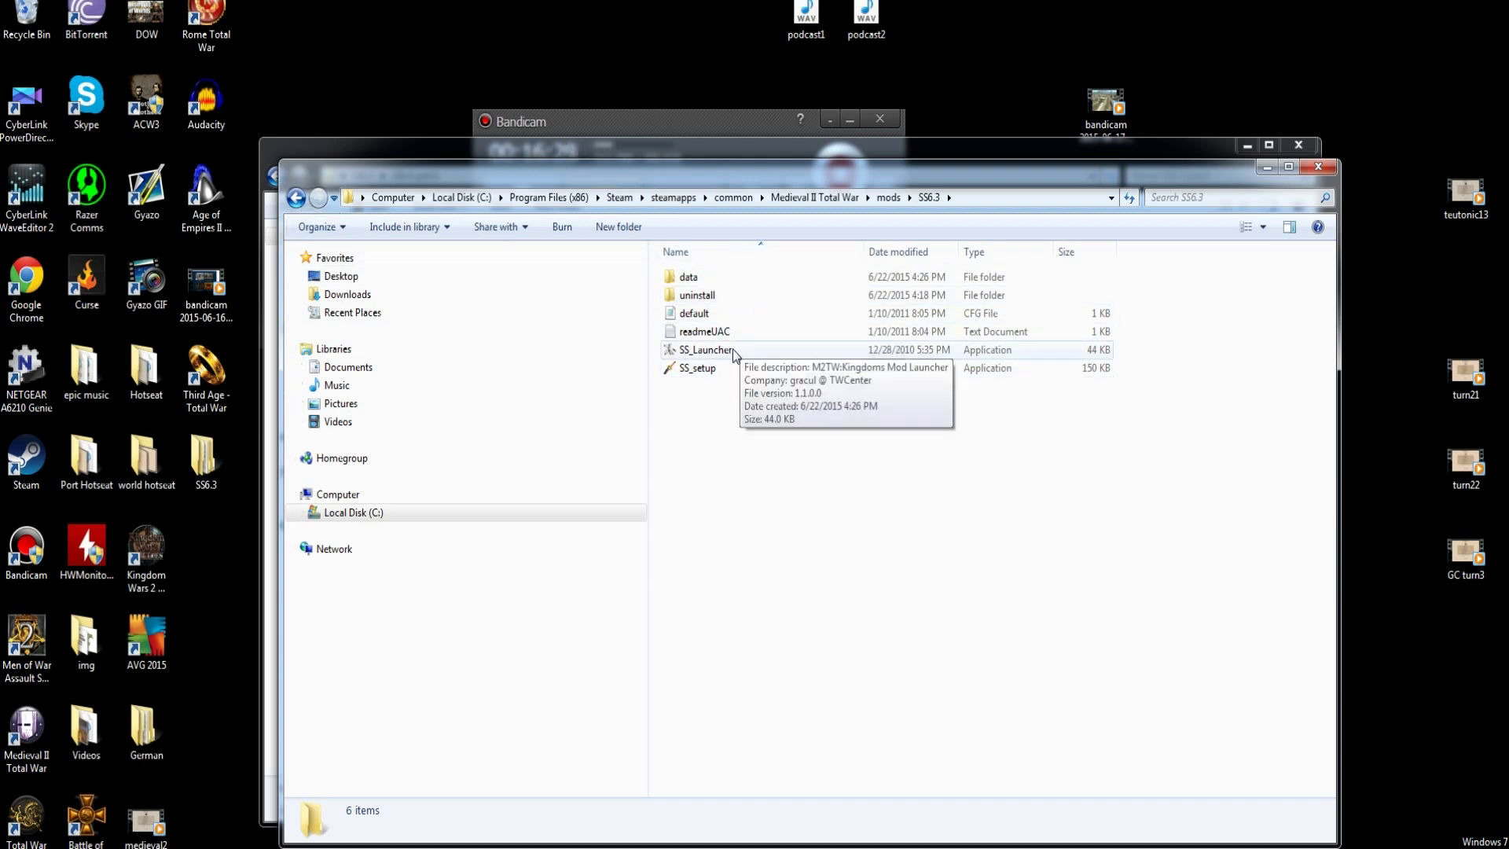
pyautogui.click(295, 197)
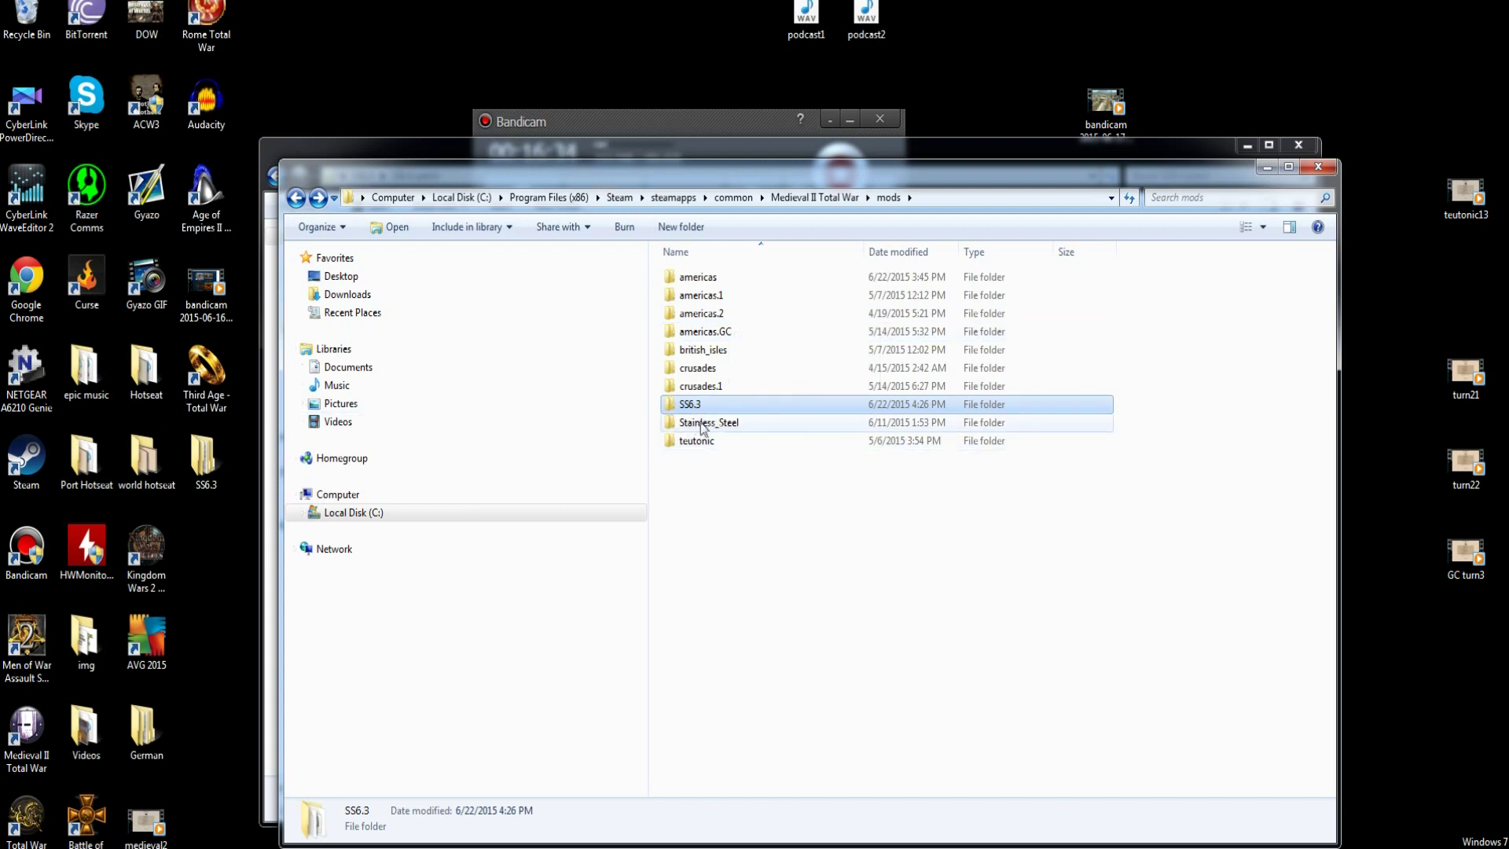
# - Rename the americas mod folder to americas,GC
pyautogui.moveTo(721, 427)
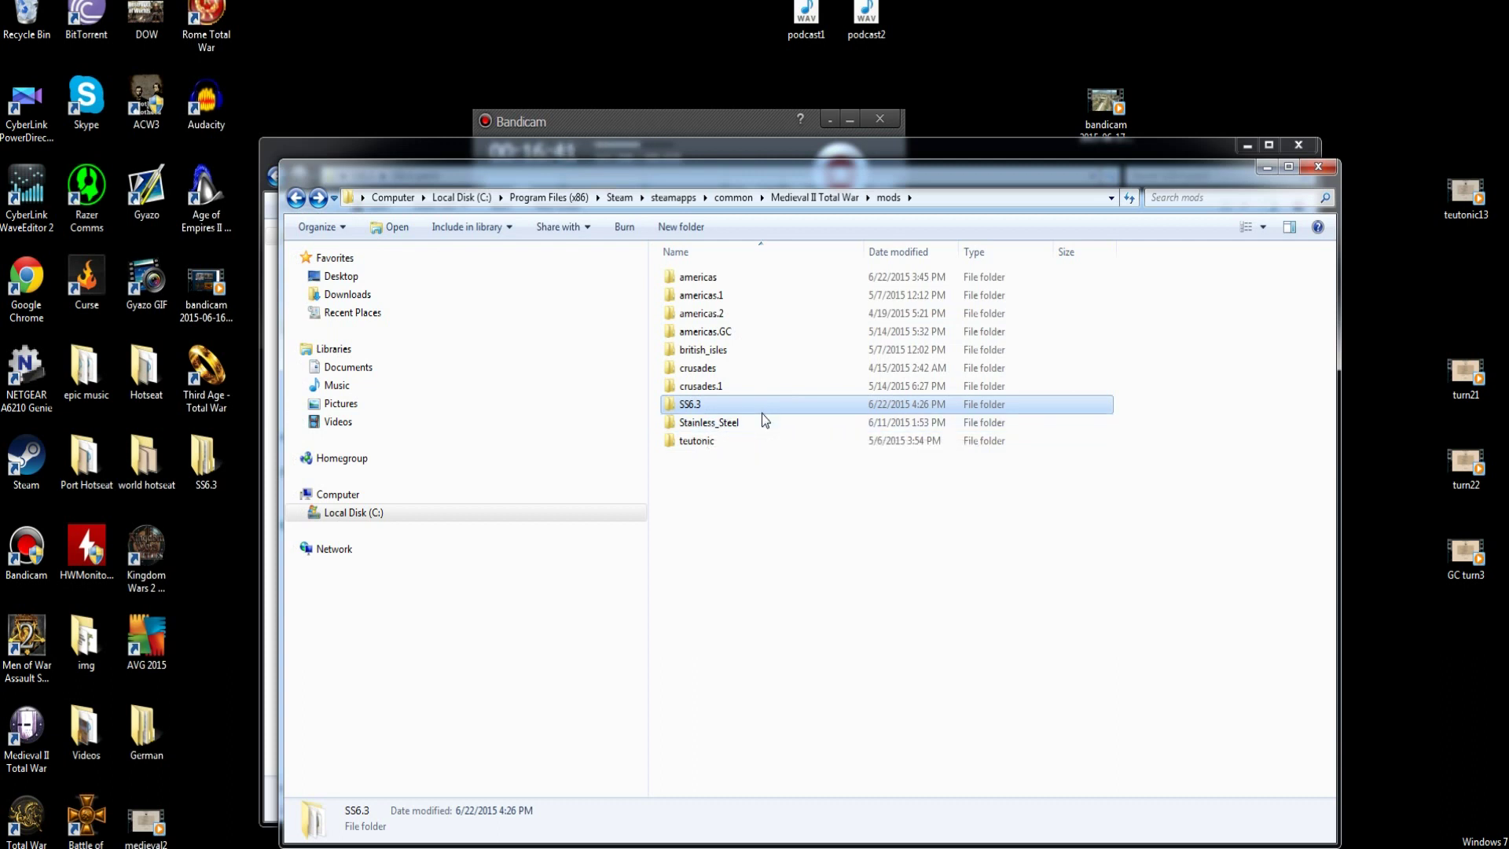
pyautogui.moveTo(762, 417)
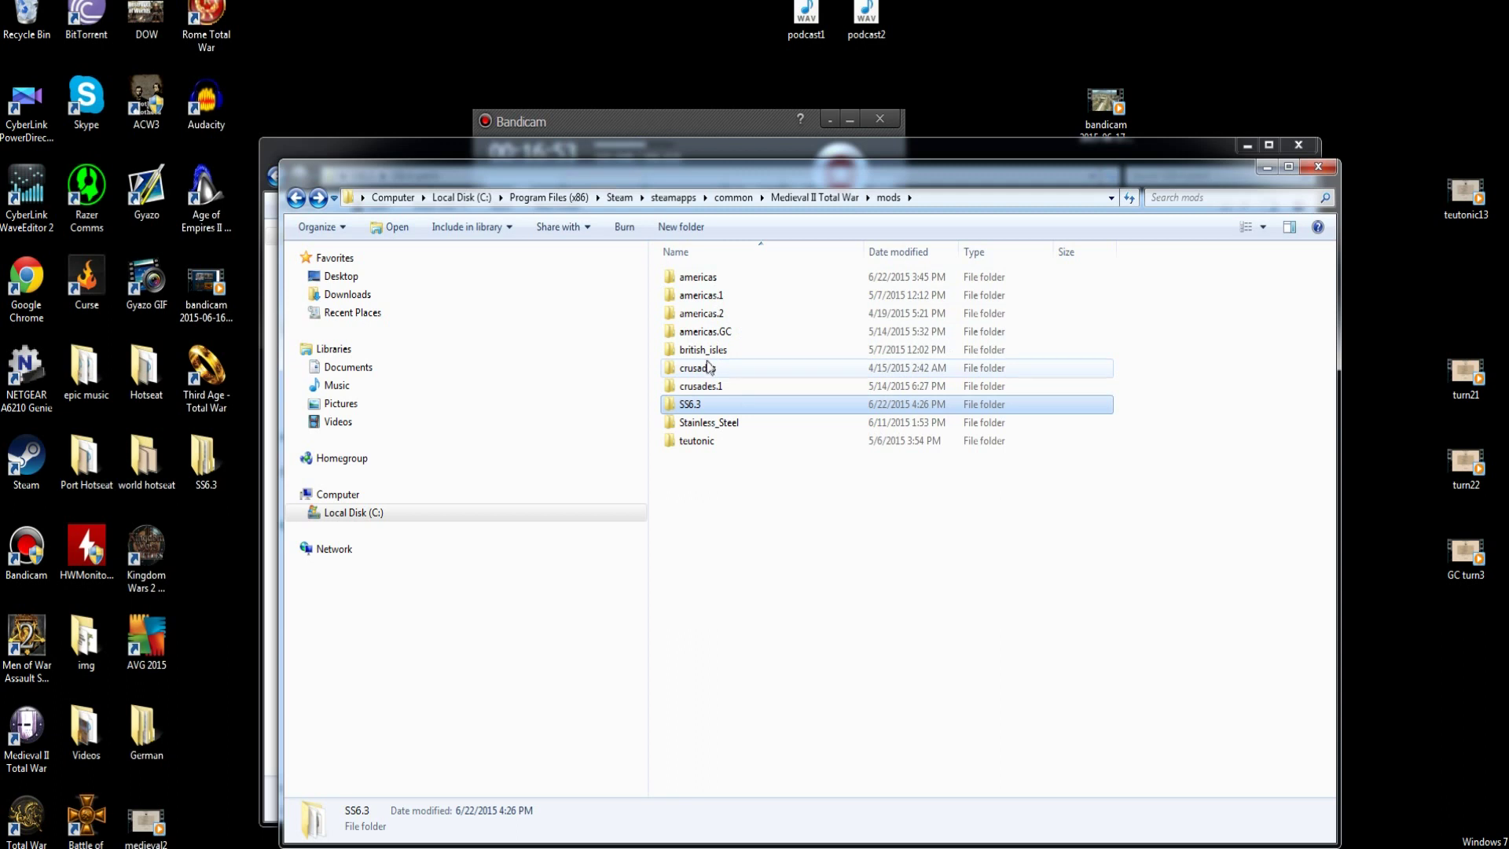
pyautogui.click(714, 278)
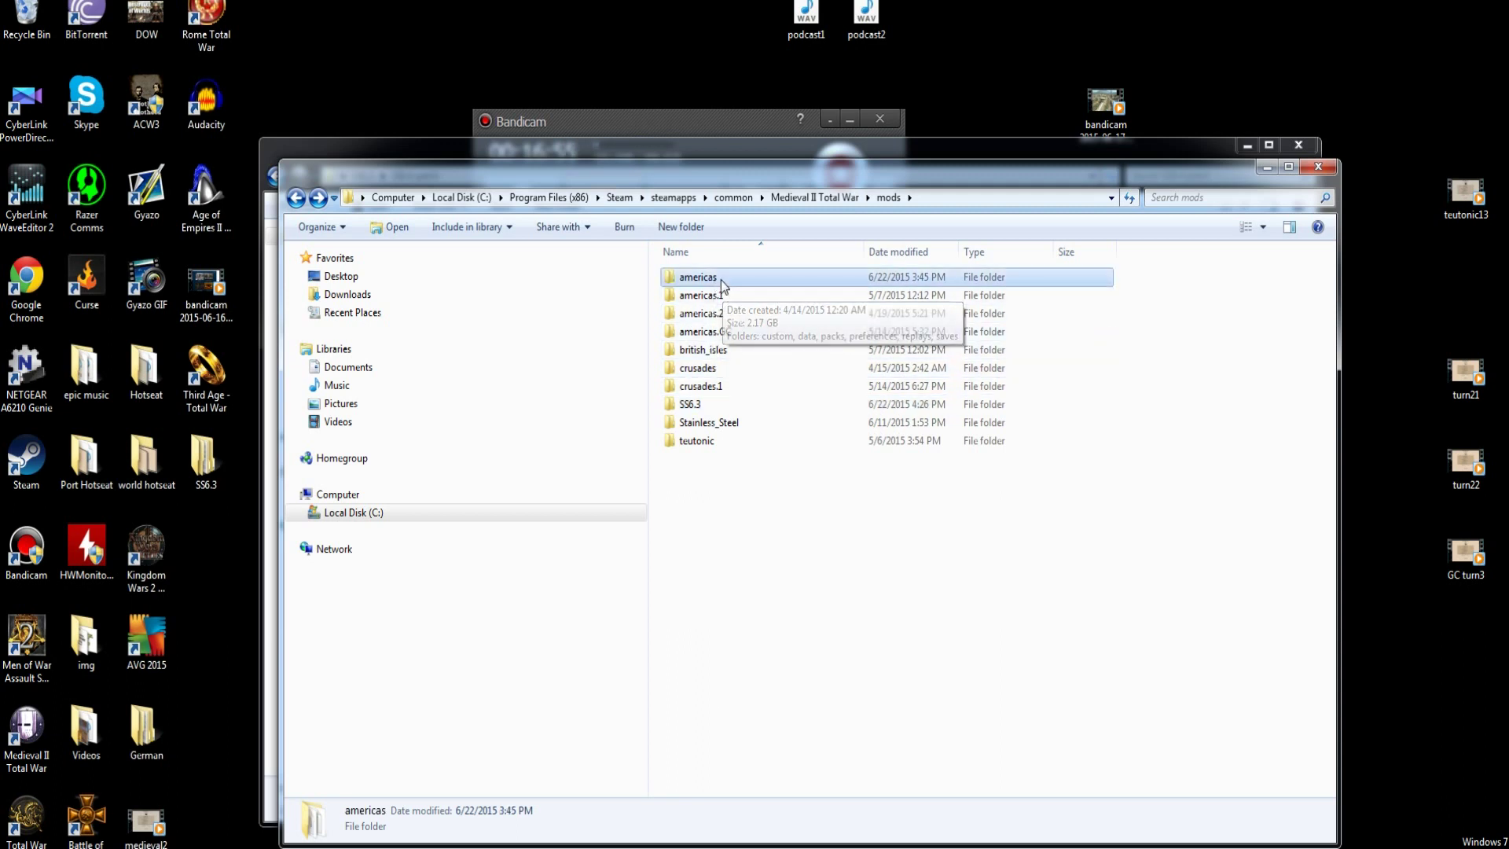
pyautogui.click(720, 280)
pyautogui.click(720, 280)
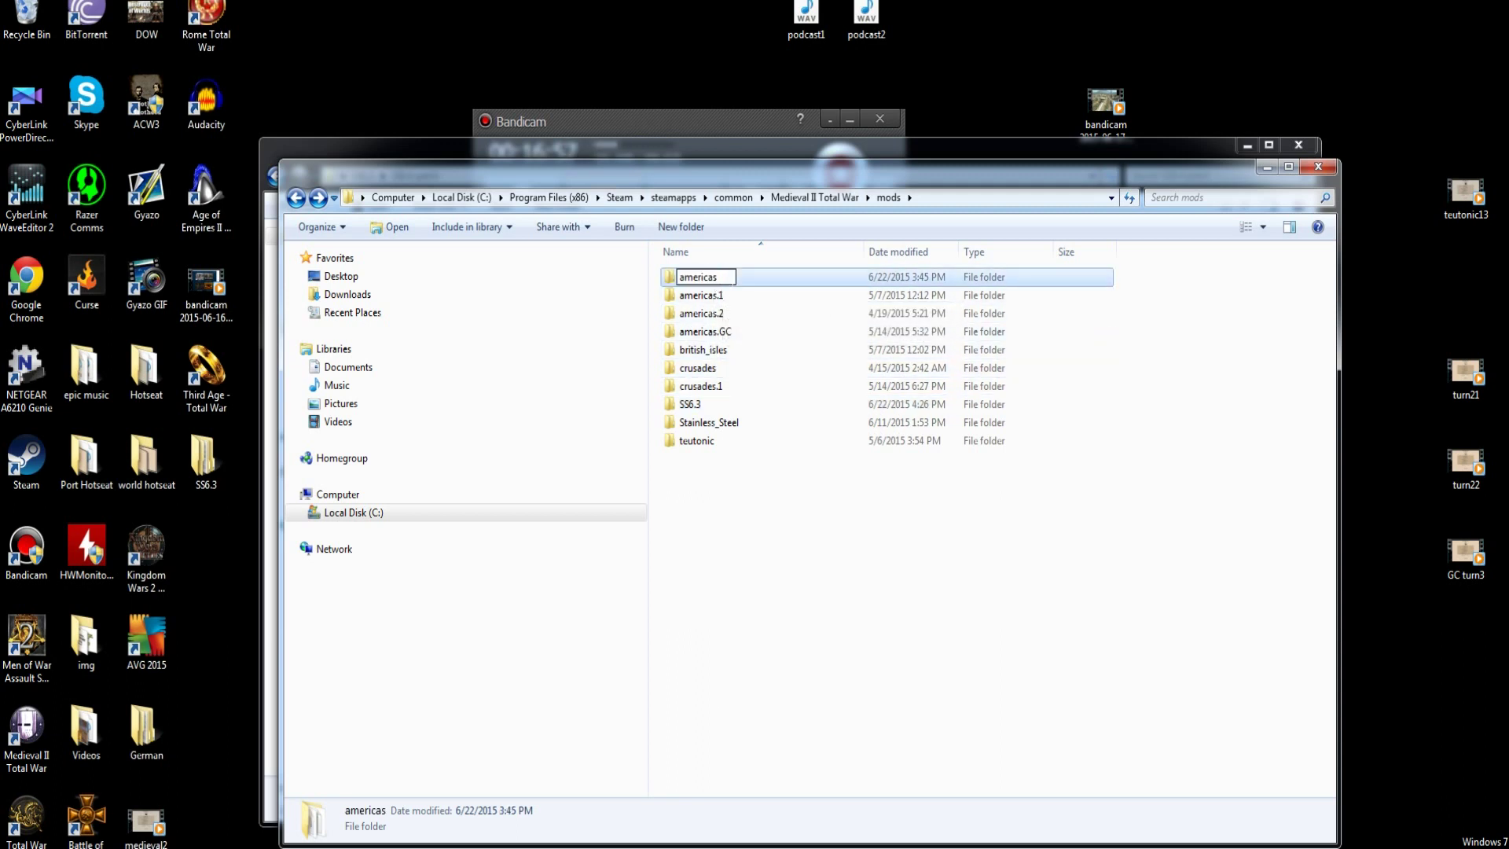
pyautogui.write(',GC')
pyautogui.press('Return')
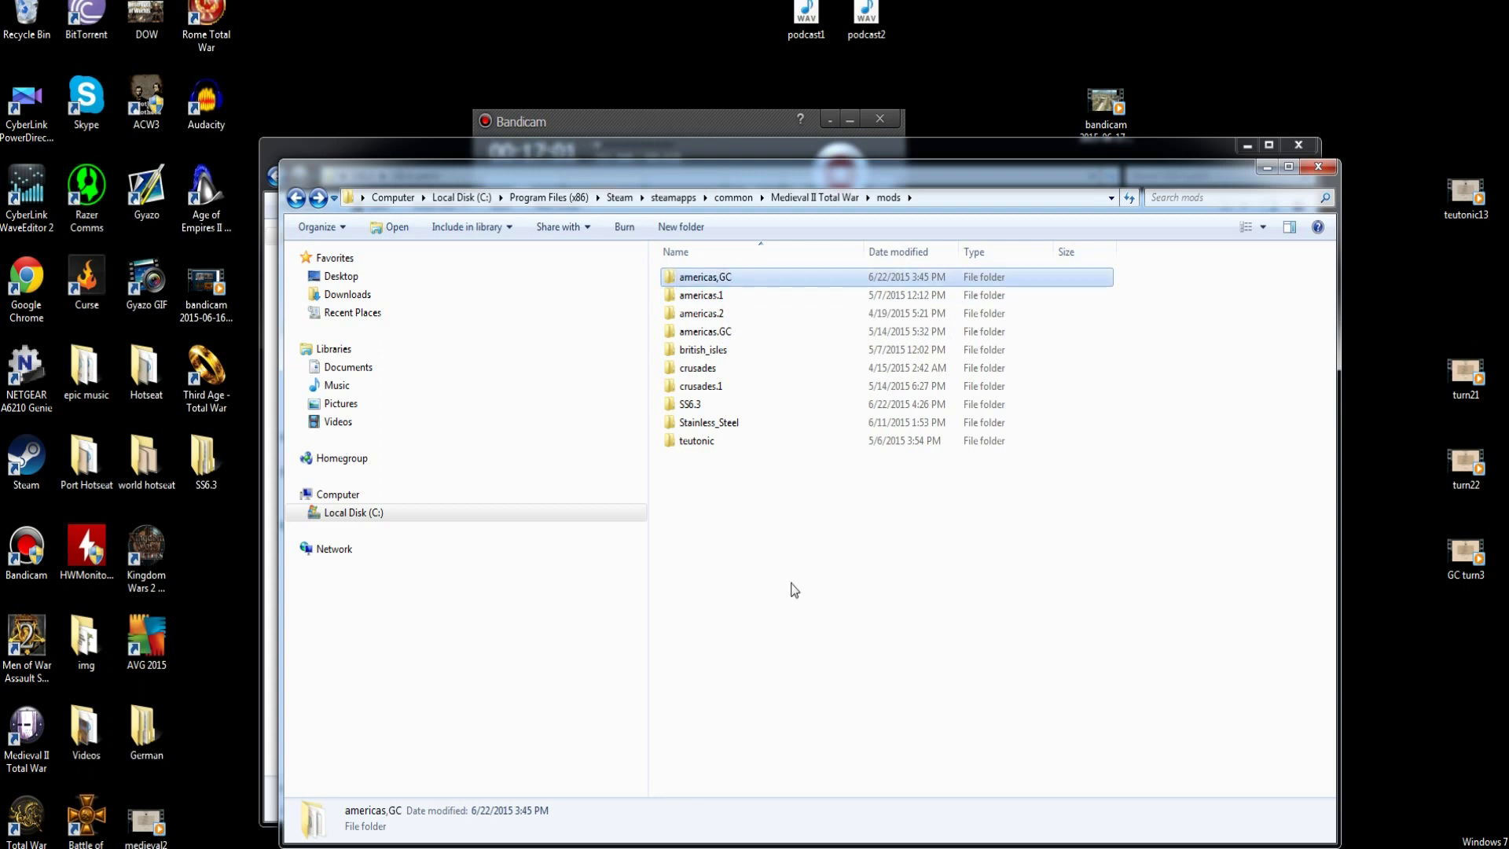
pyautogui.click(792, 590)
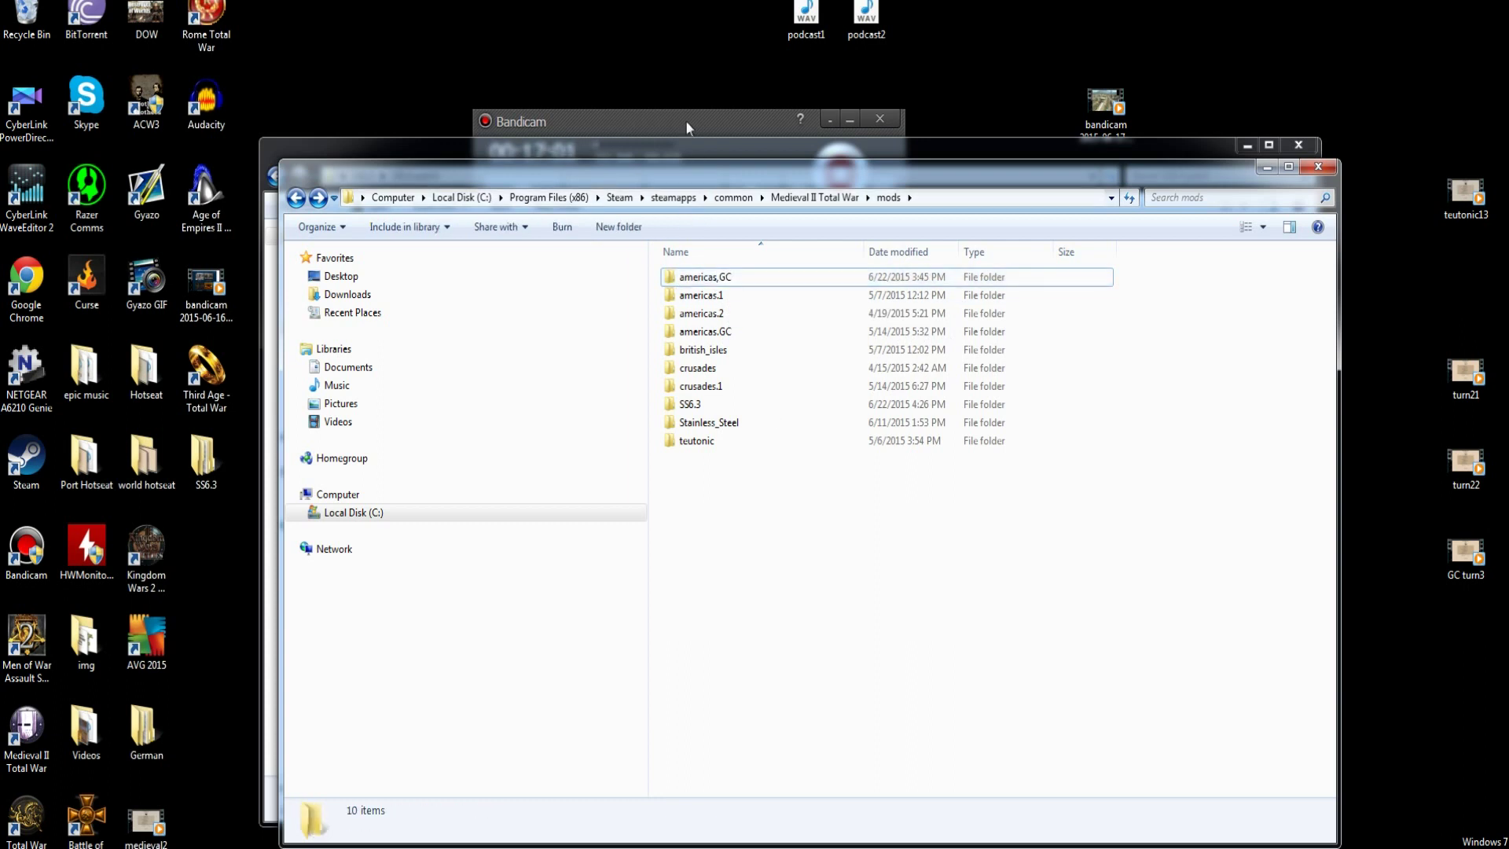
# - Rename the SS6.3 folder to america, then close the mods and SS6.4 patch windows
pyautogui.click(728, 292)
pyautogui.click(695, 406)
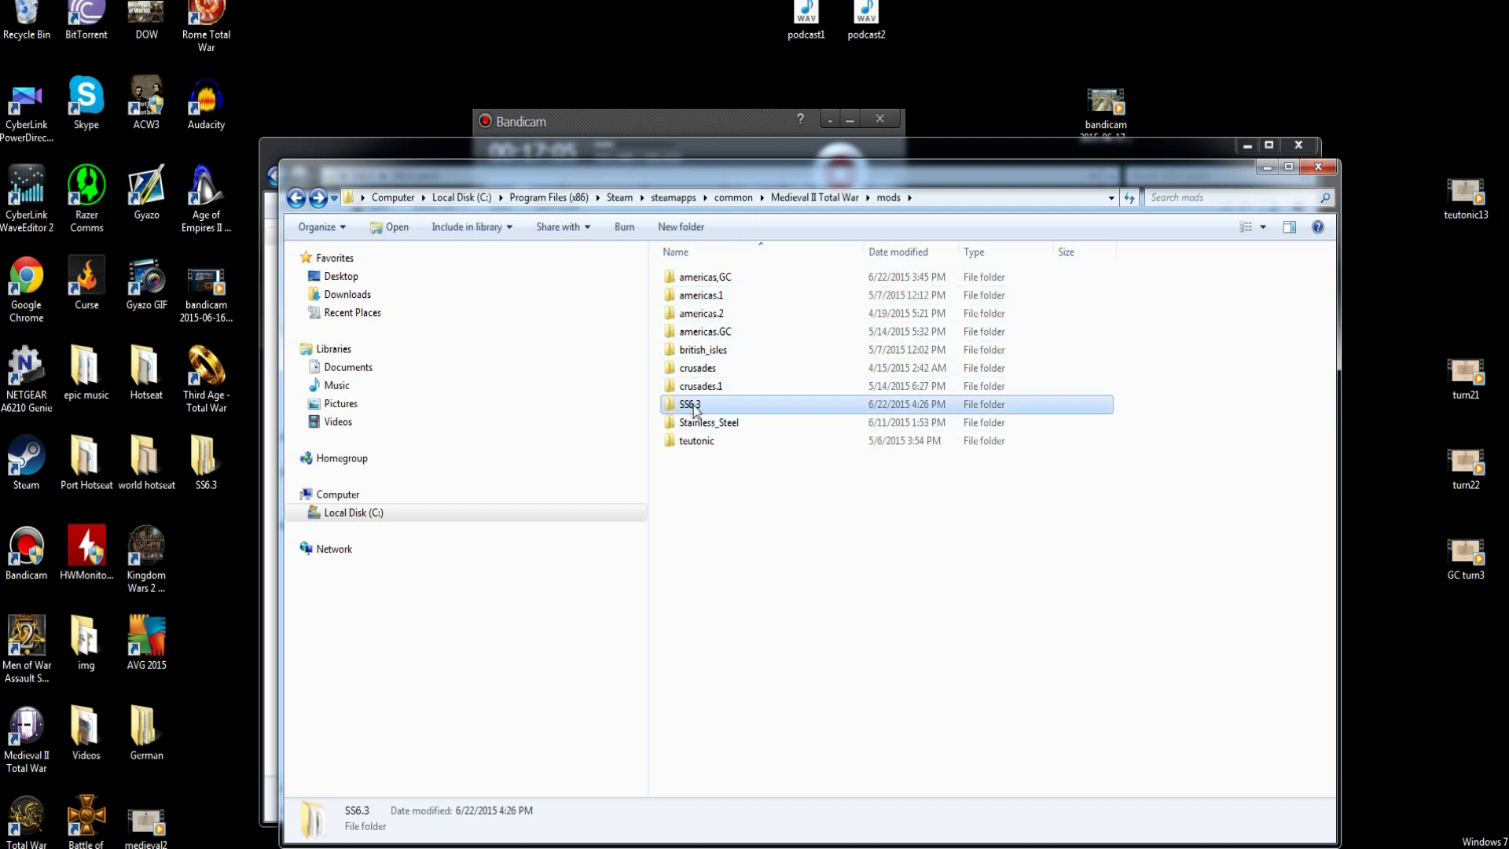
pyautogui.click(696, 406)
pyautogui.write('america')
pyautogui.press('Return')
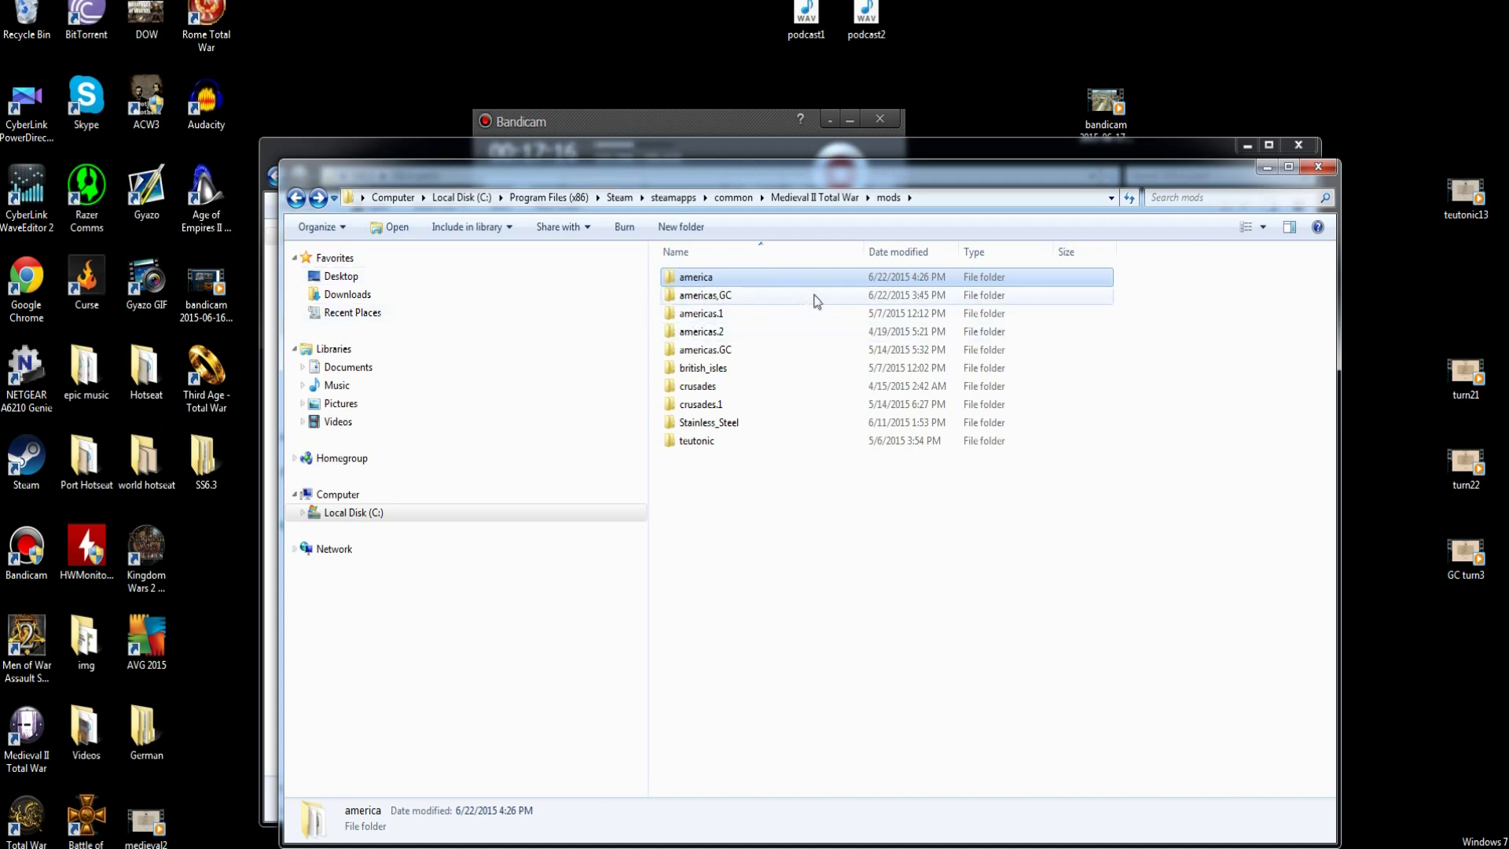
pyautogui.click(1314, 168)
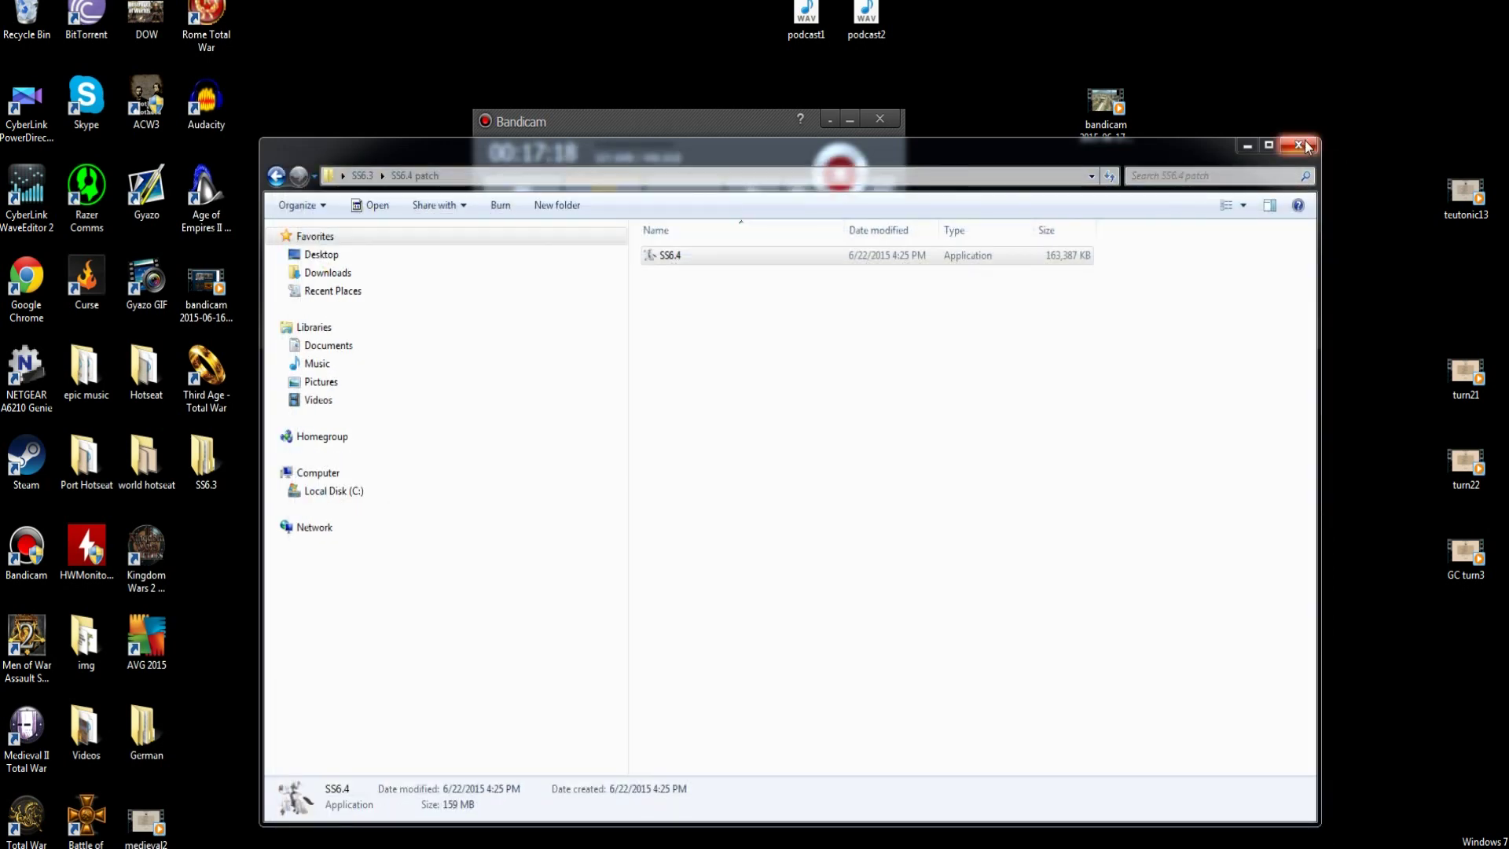
pyautogui.click(1298, 145)
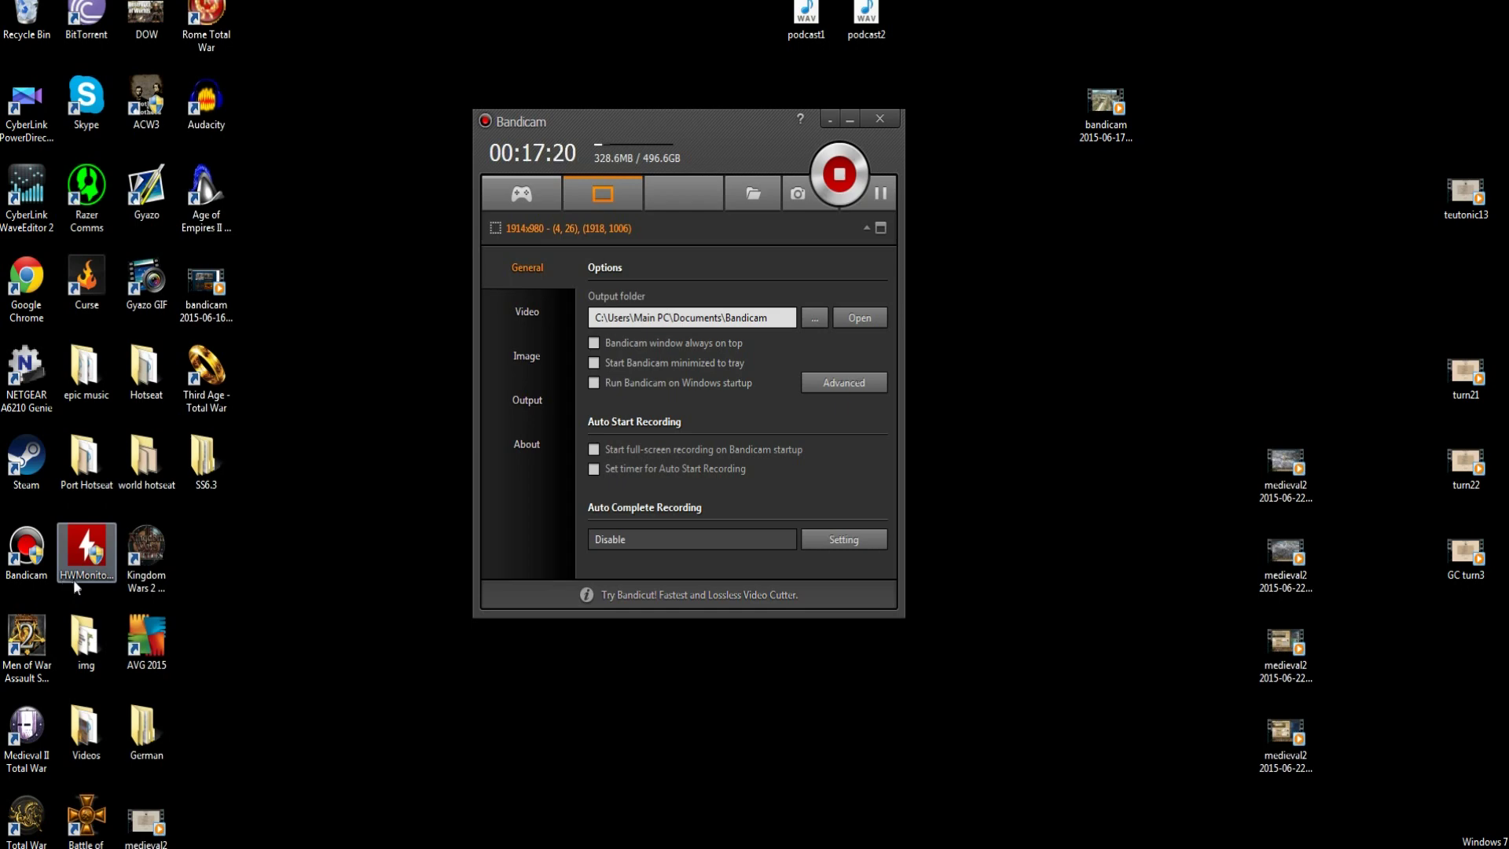
# - Launch Steam, switch to the Library, and bring up Medieval II: Total War's launch options
pyautogui.doubleClick(26, 459)
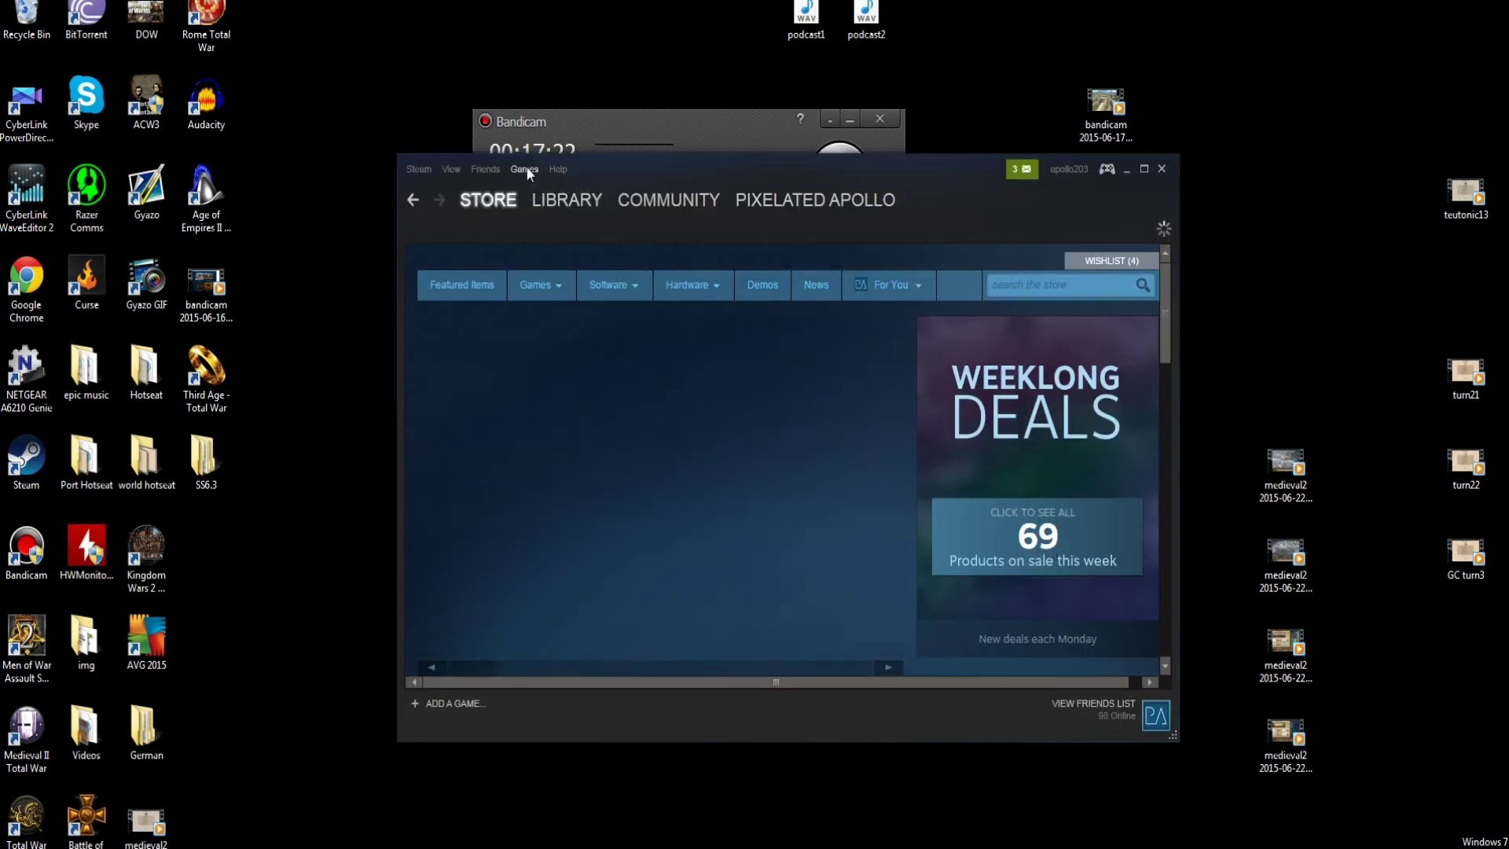
pyautogui.click(564, 200)
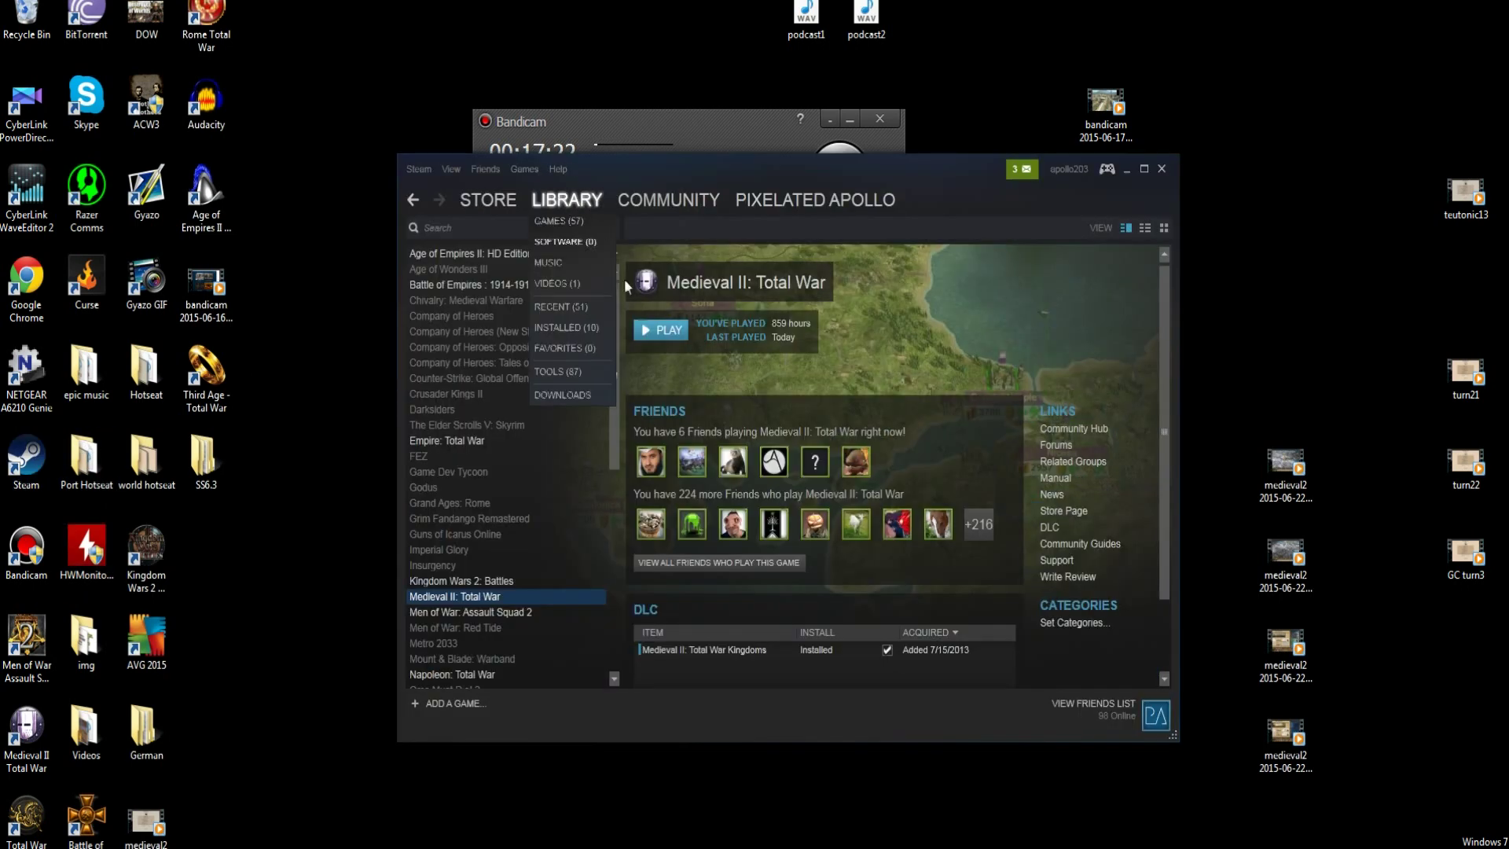
pyautogui.rightClick(477, 602)
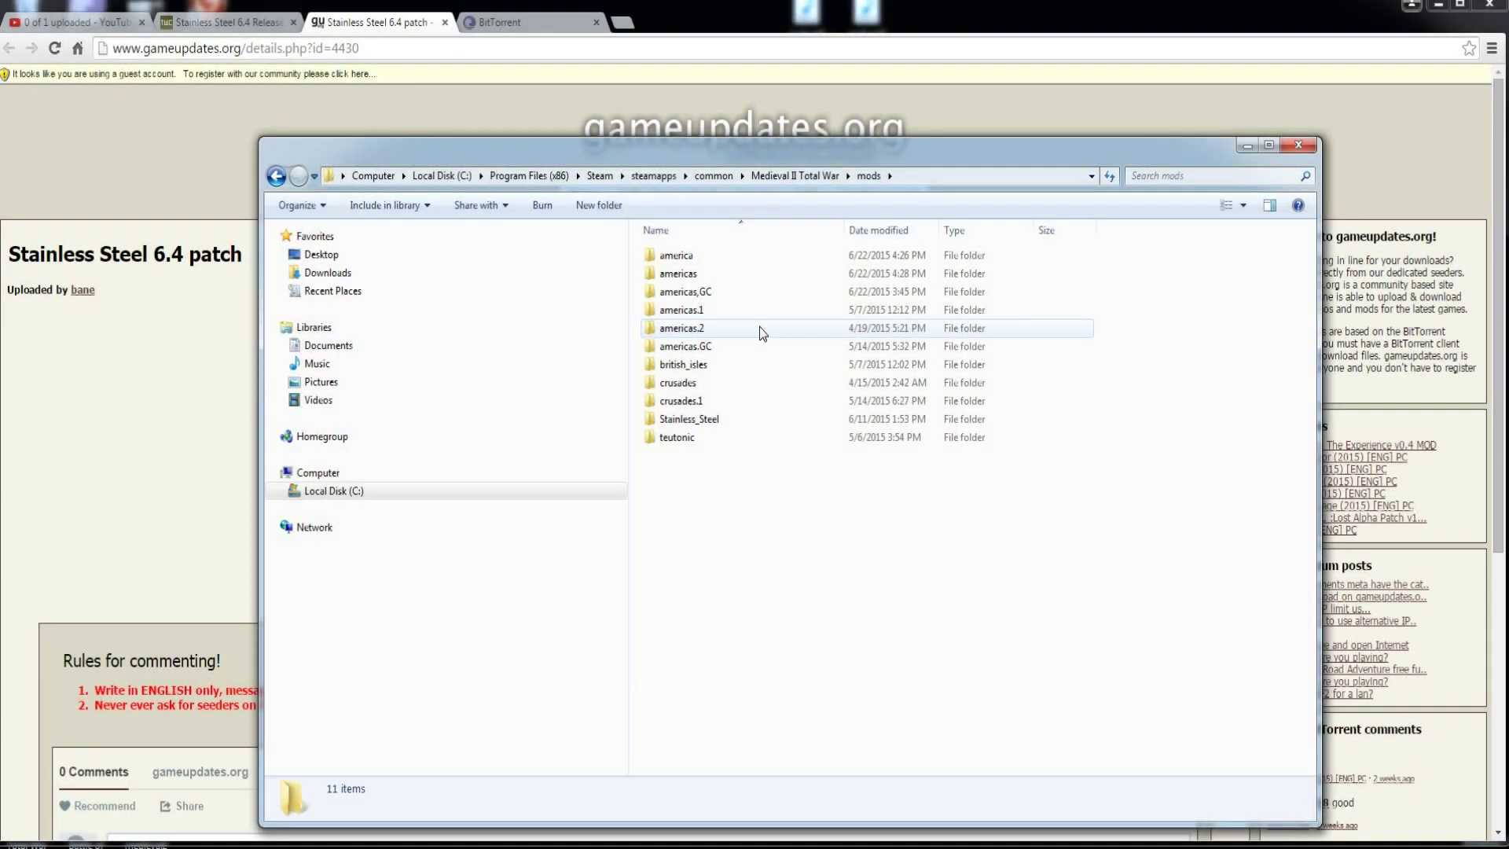
# - Check the america folder's contents, then delete the old americas folder to the Recycle Bin
pyautogui.moveTo(759, 327)
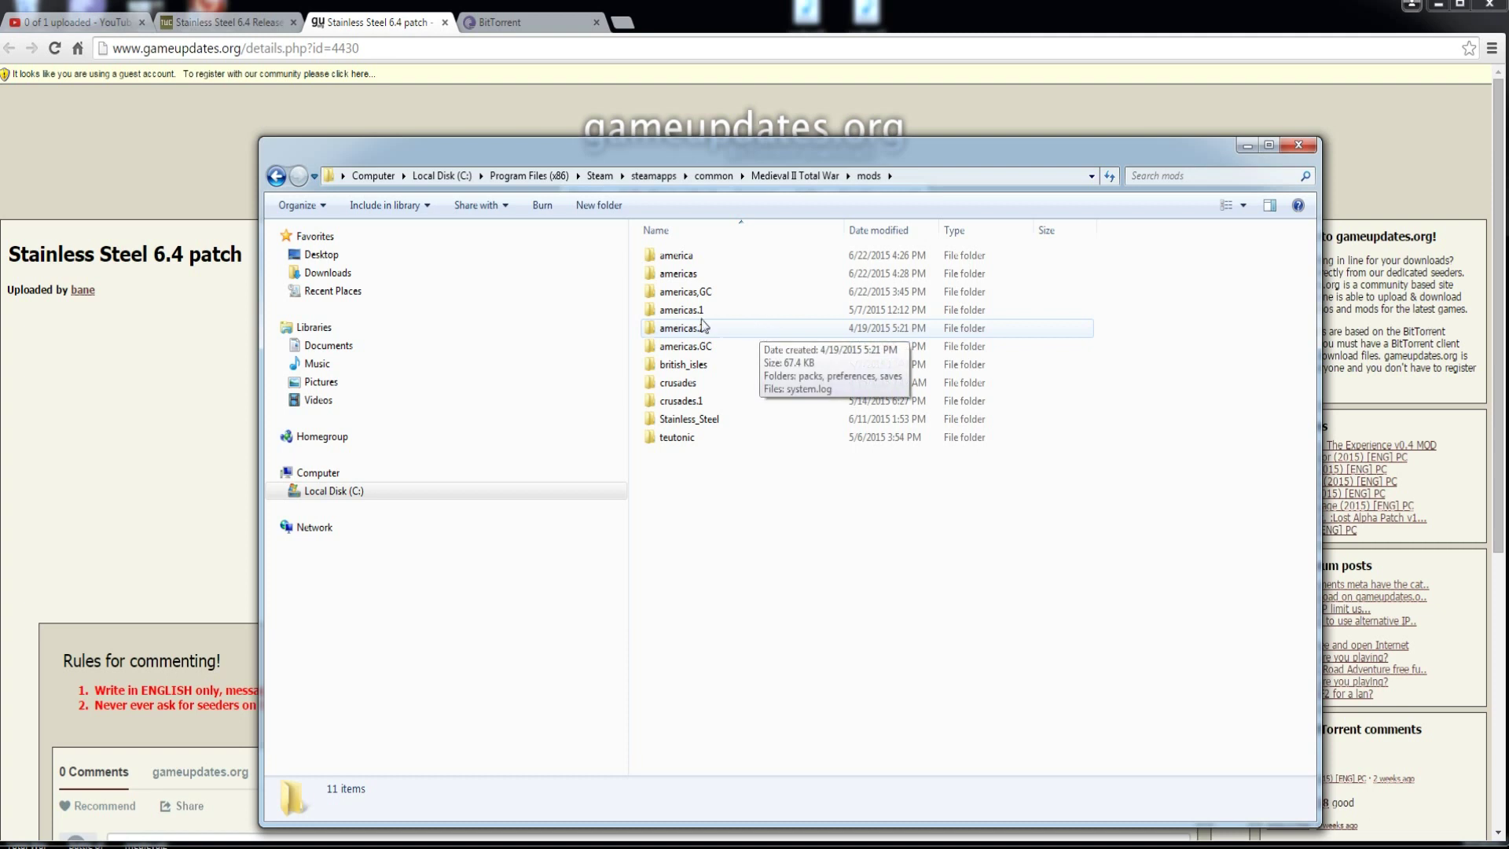
pyautogui.moveTo(711, 317)
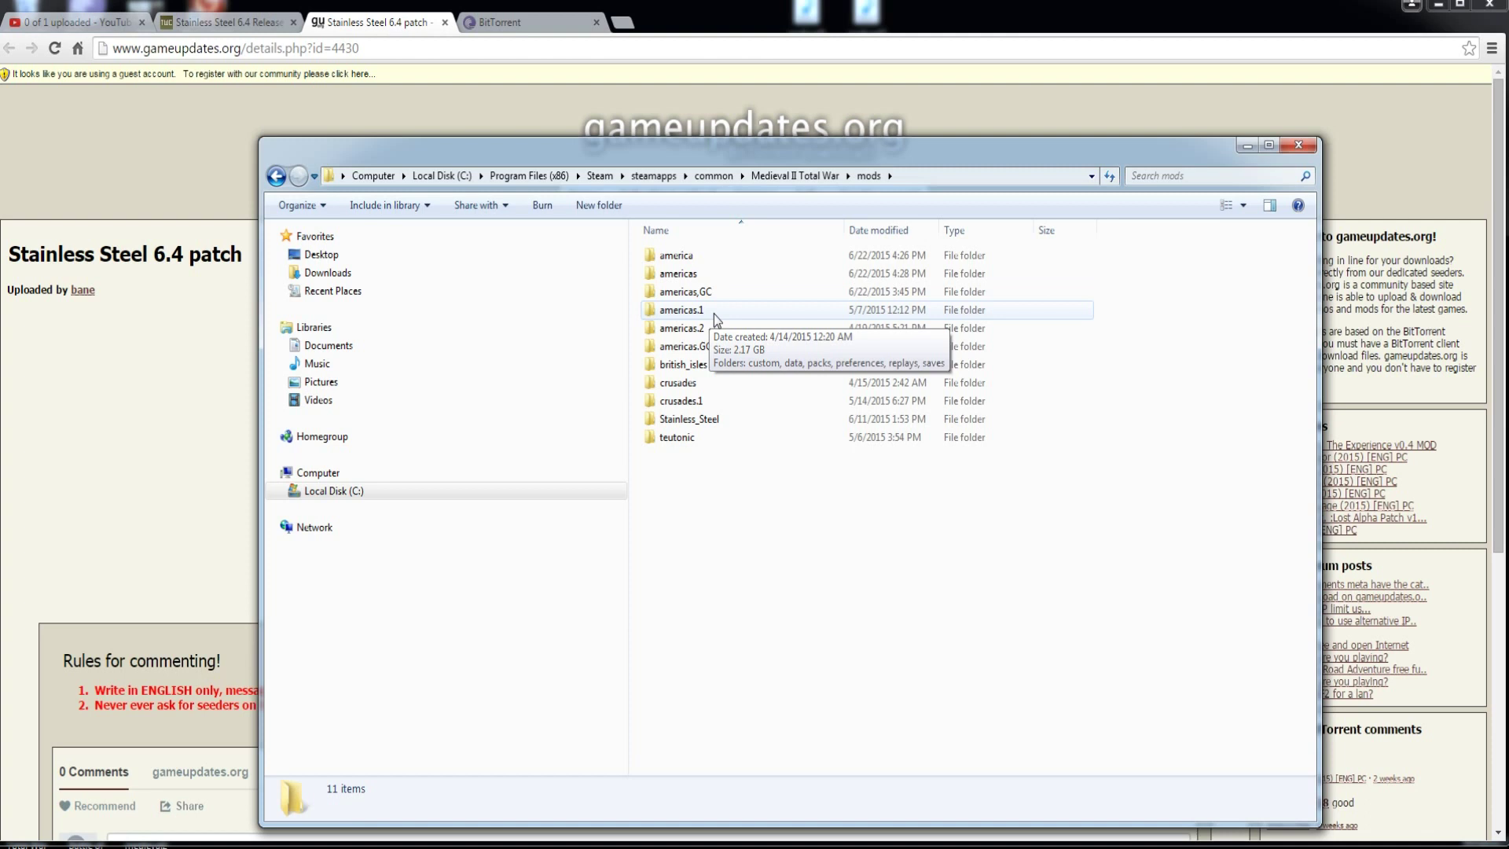
pyautogui.doubleClick(691, 258)
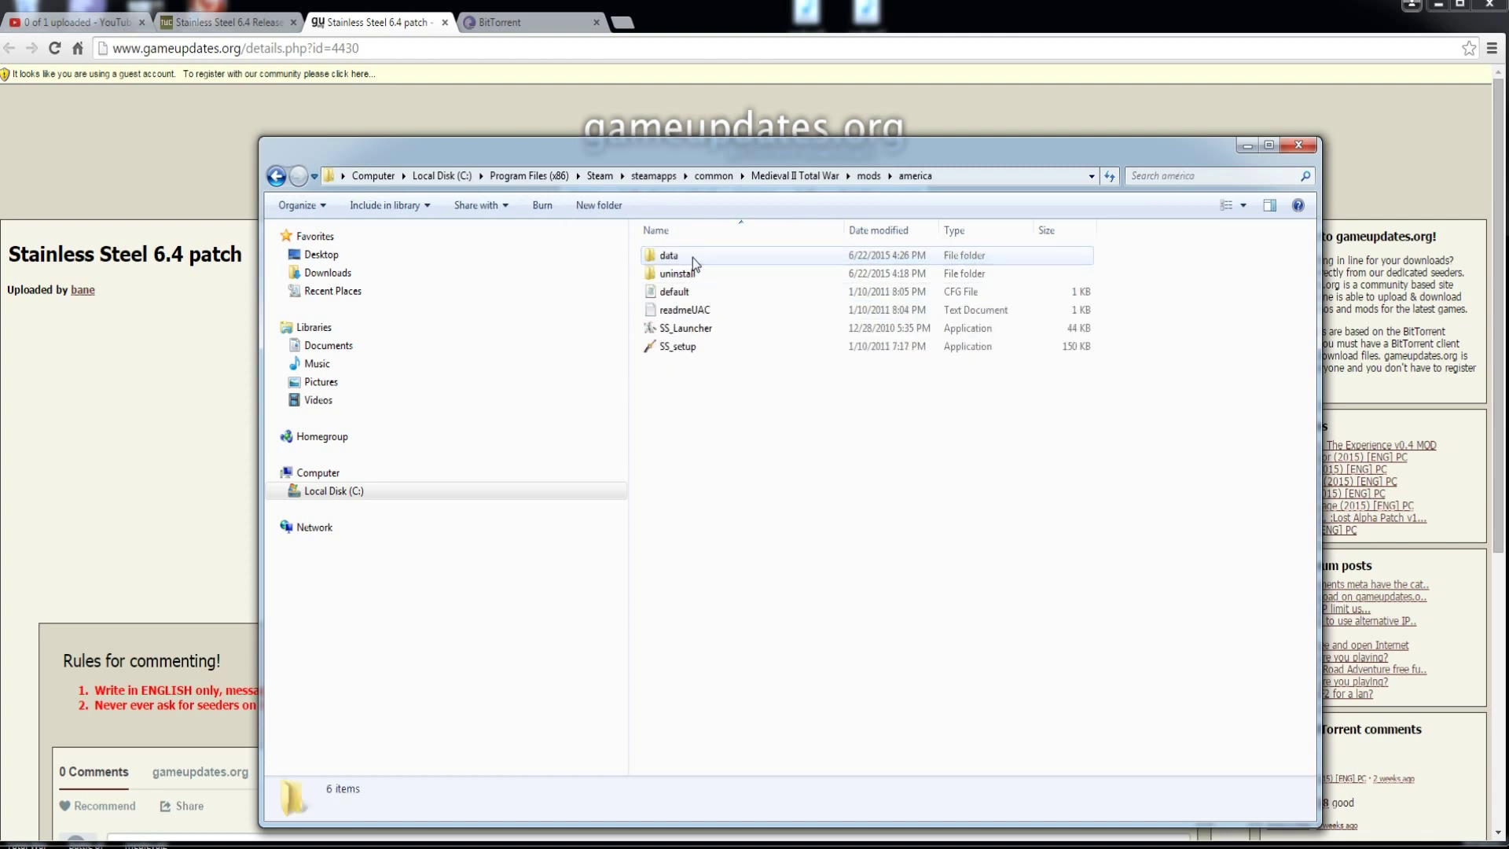
pyautogui.click(276, 176)
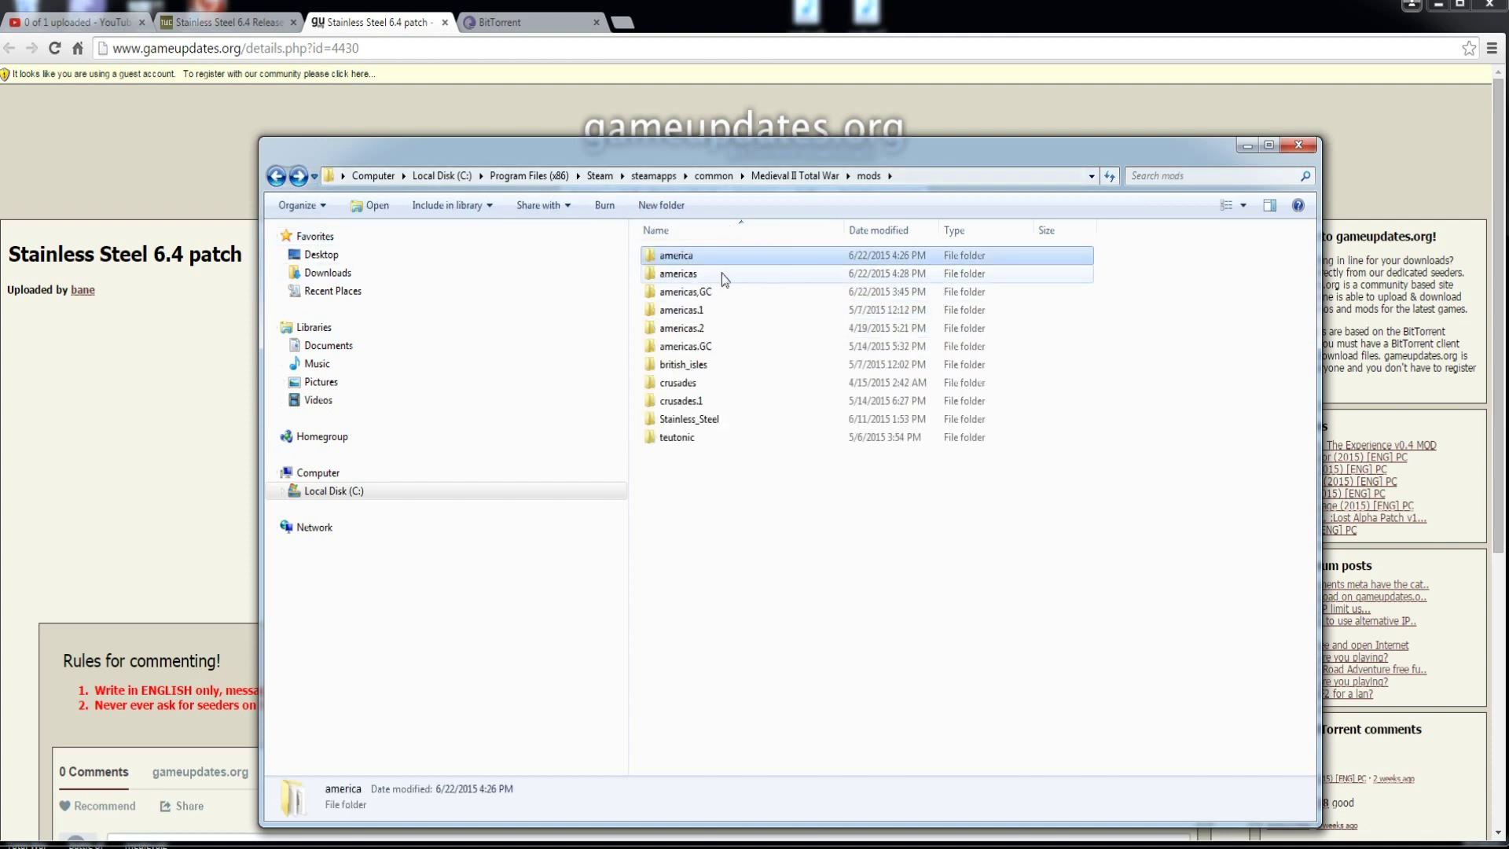
pyautogui.click(674, 275)
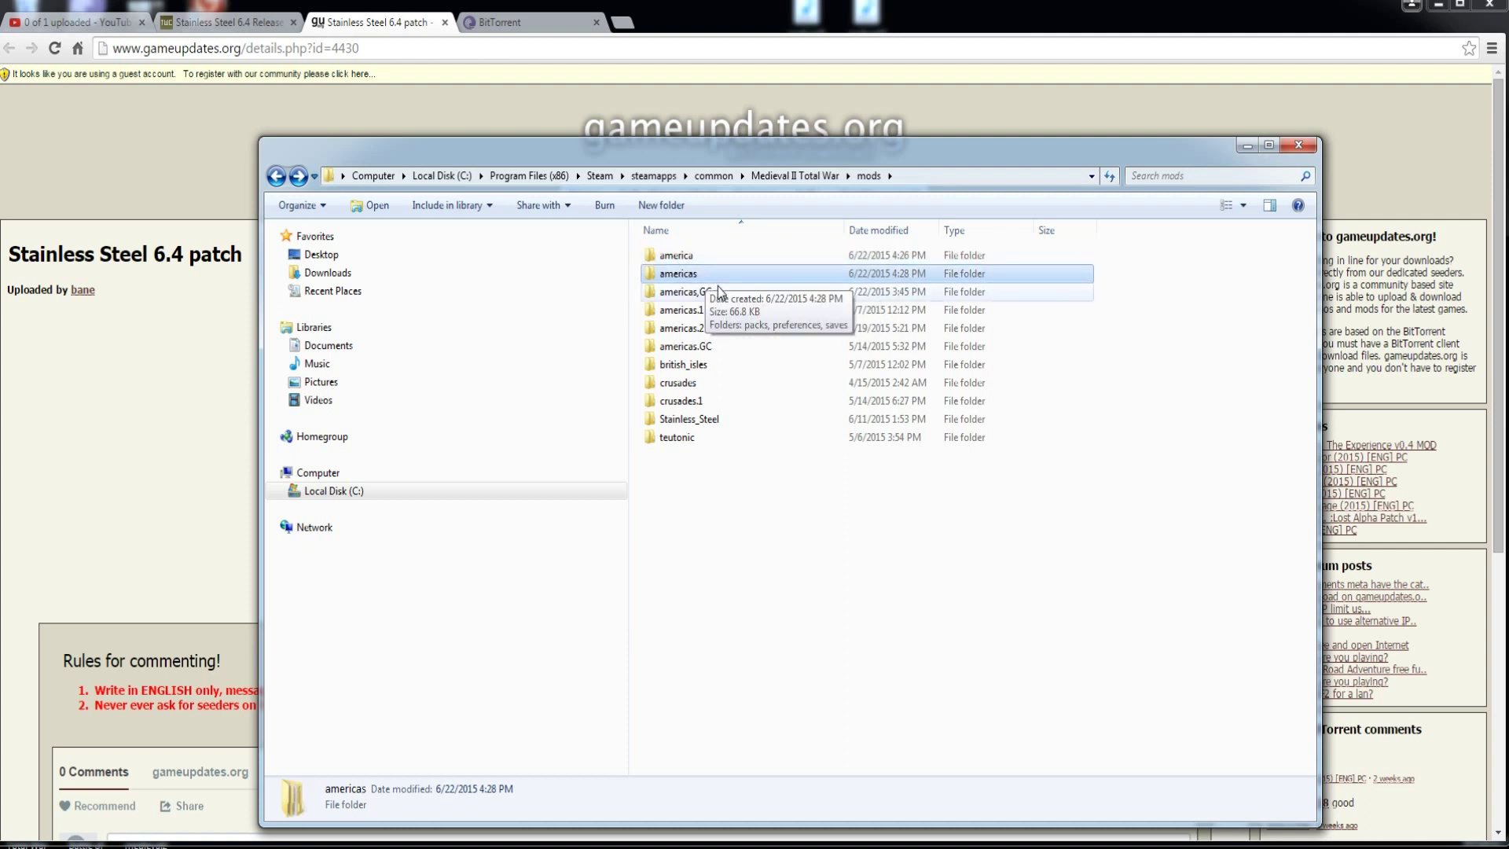
pyautogui.press('Delete')
pyautogui.click(793, 507)
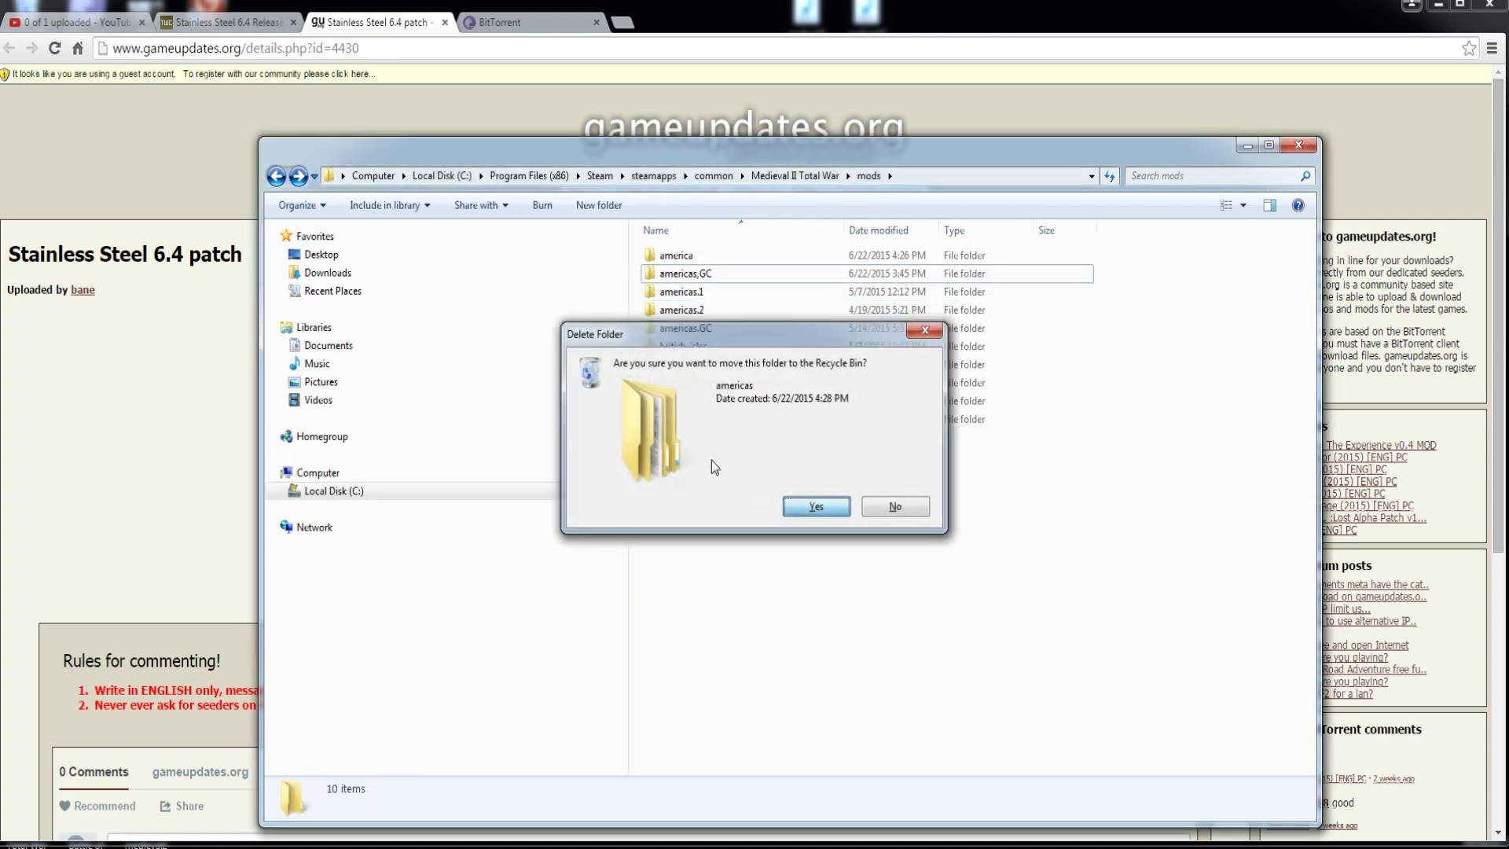
# - Rename the america folder to americas and minimize Explorer and the browser
pyautogui.click(699, 260)
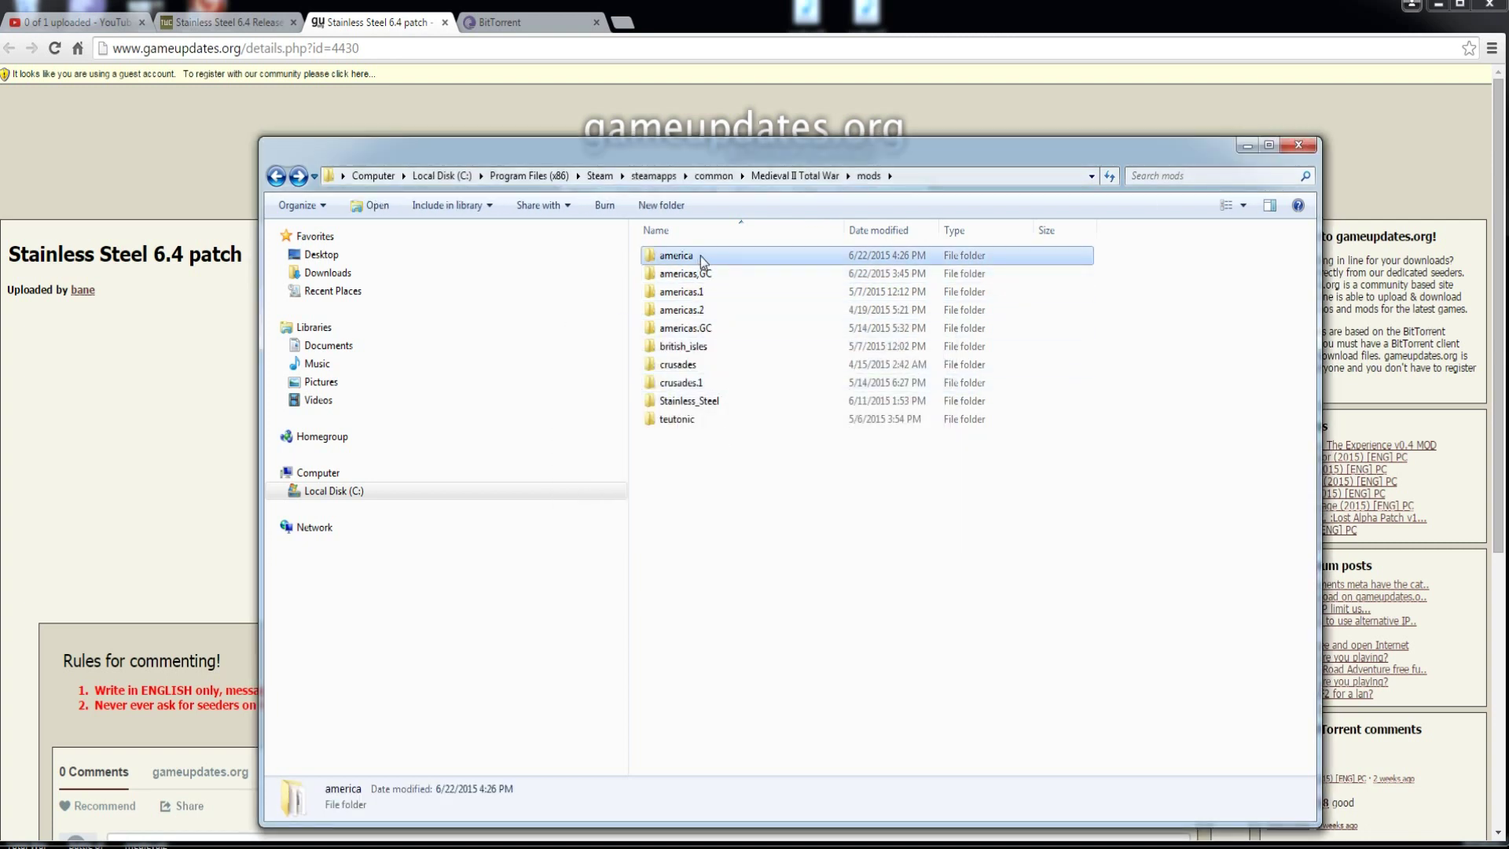
pyautogui.click(695, 256)
pyautogui.write('americas')
pyautogui.click(758, 403)
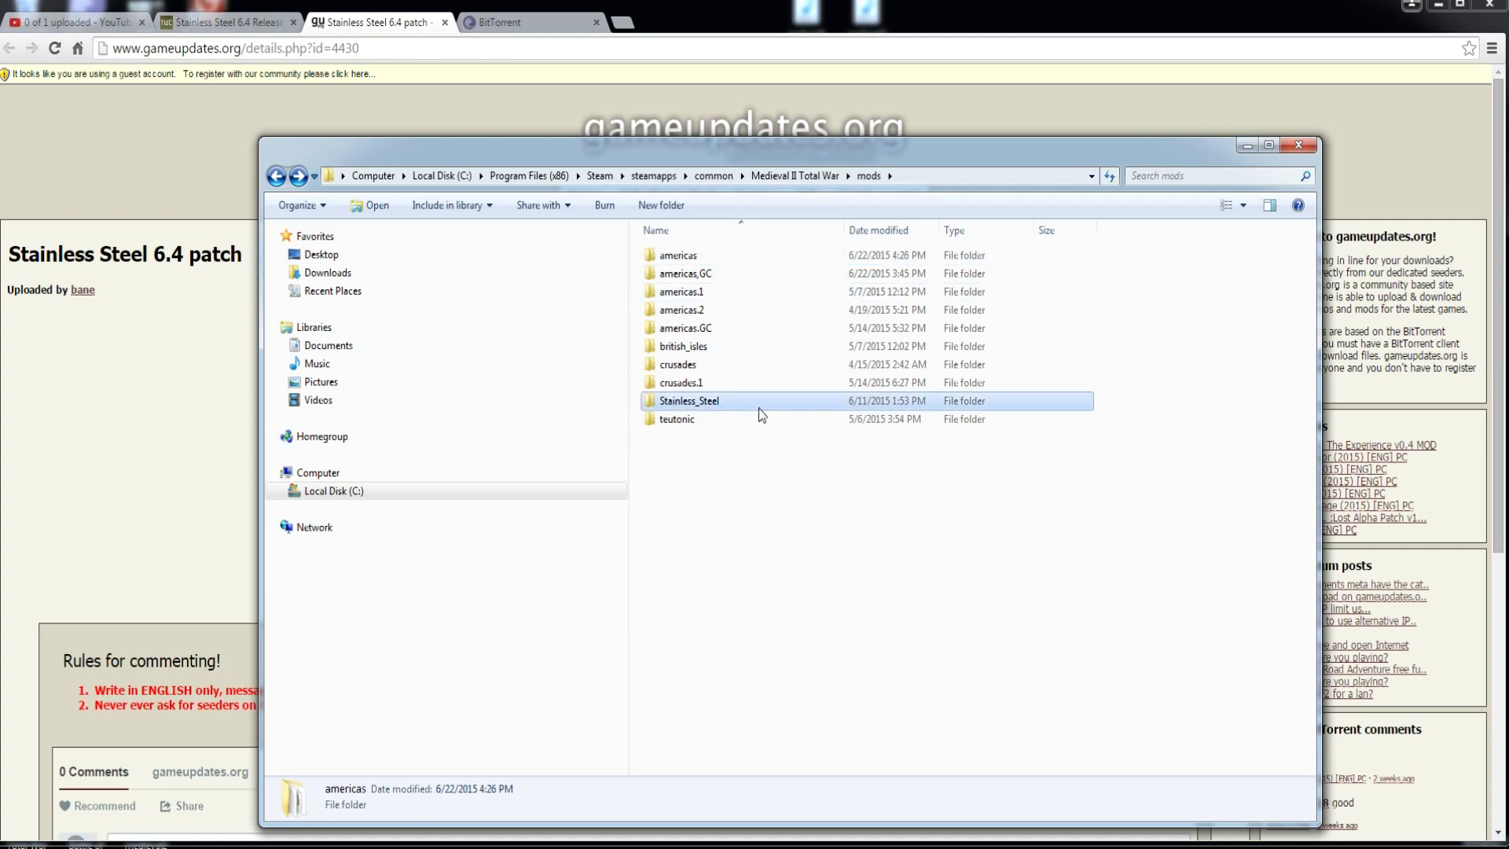
pyautogui.click(1247, 145)
pyautogui.click(1439, 4)
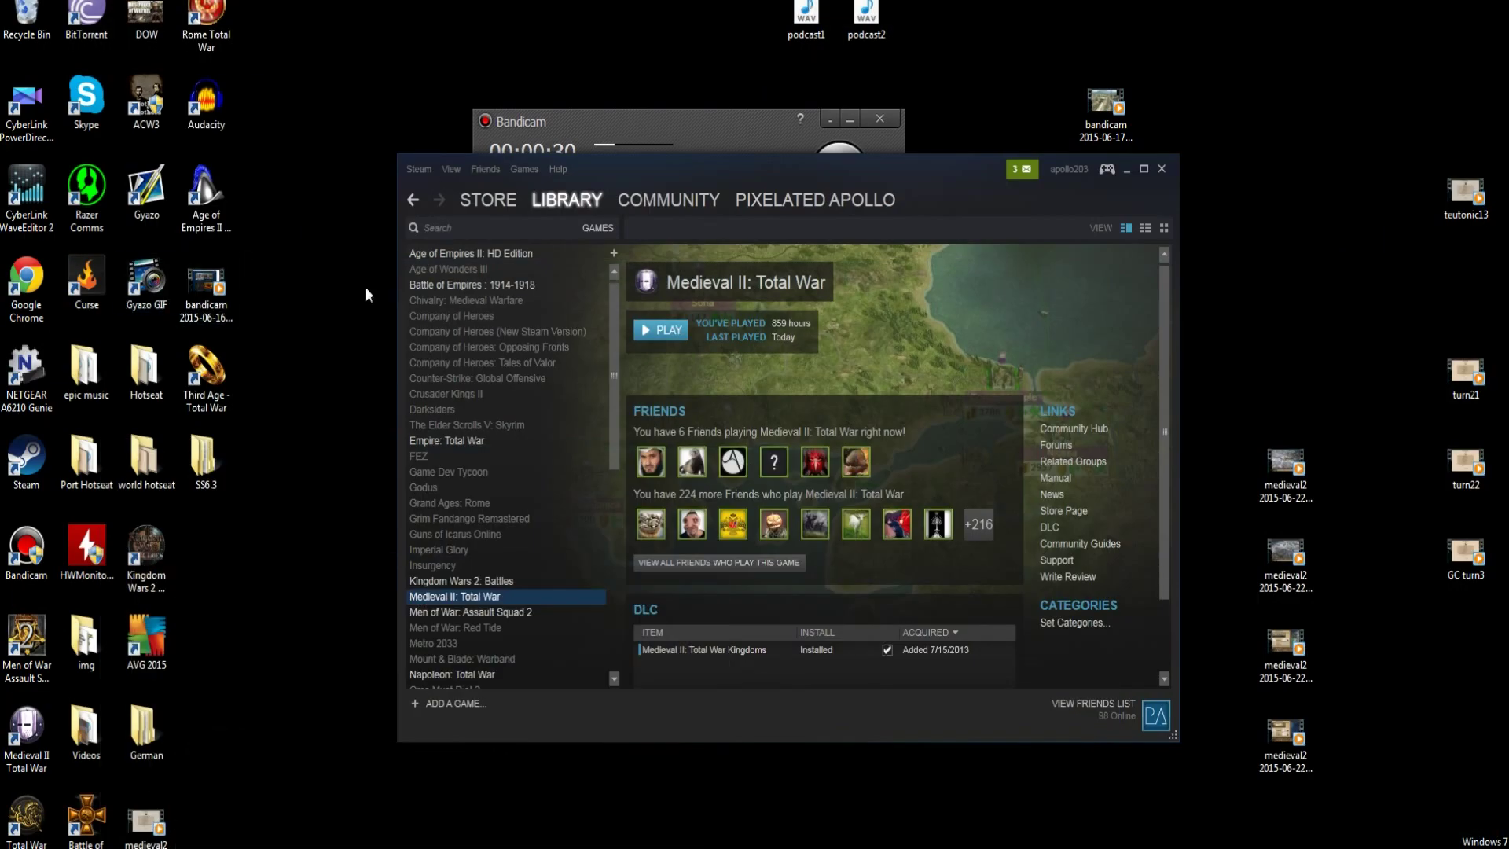
# - Launch Medieval II: Total War in the Americas mod, then quit Stainless Steel 6.4 from its main menu
pyautogui.rightClick(476, 597)
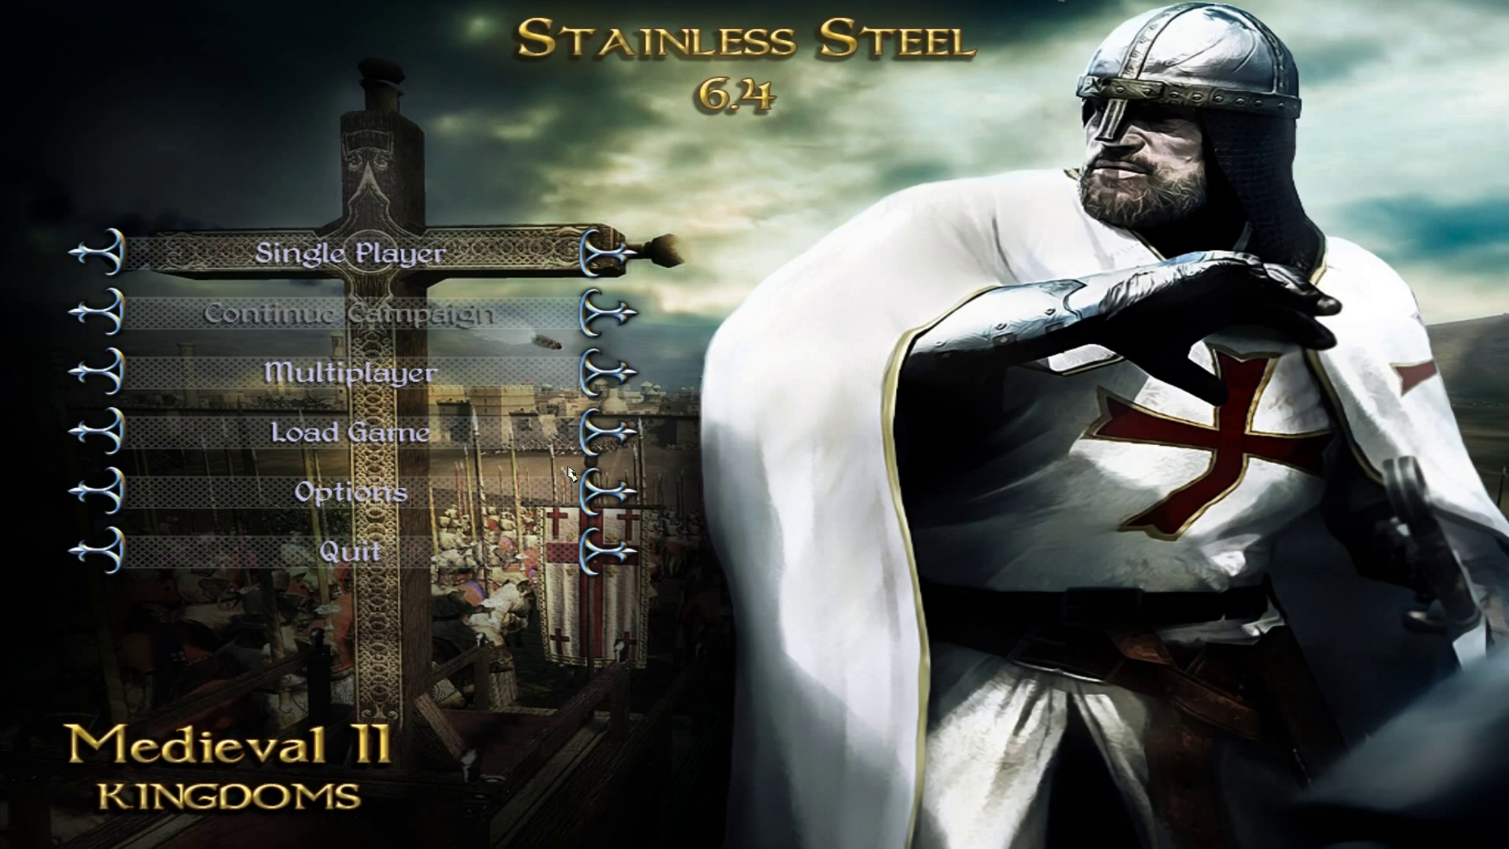
pyautogui.click(316, 562)
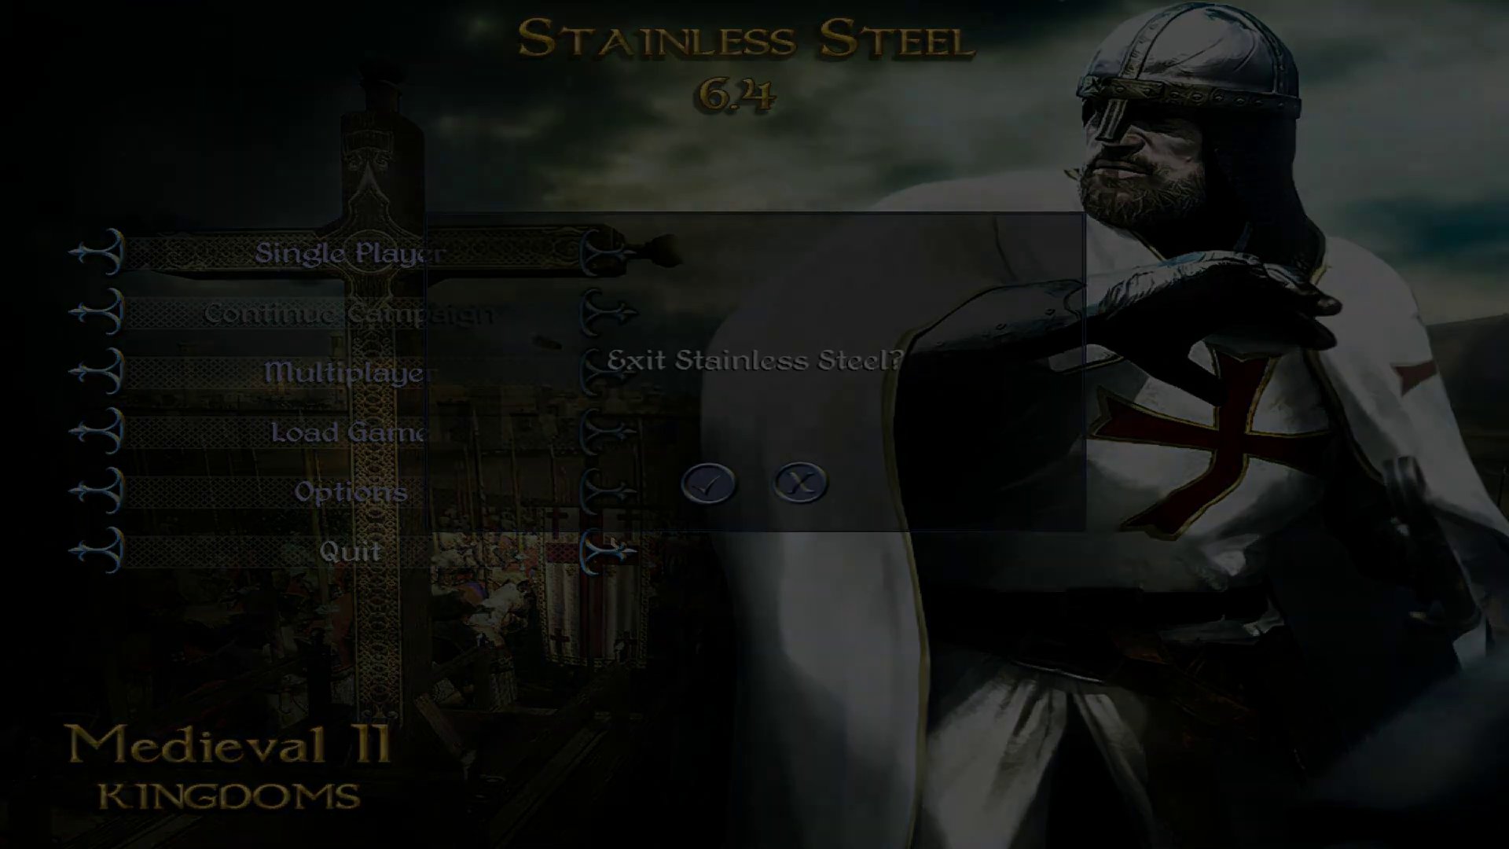
pyautogui.click(705, 665)
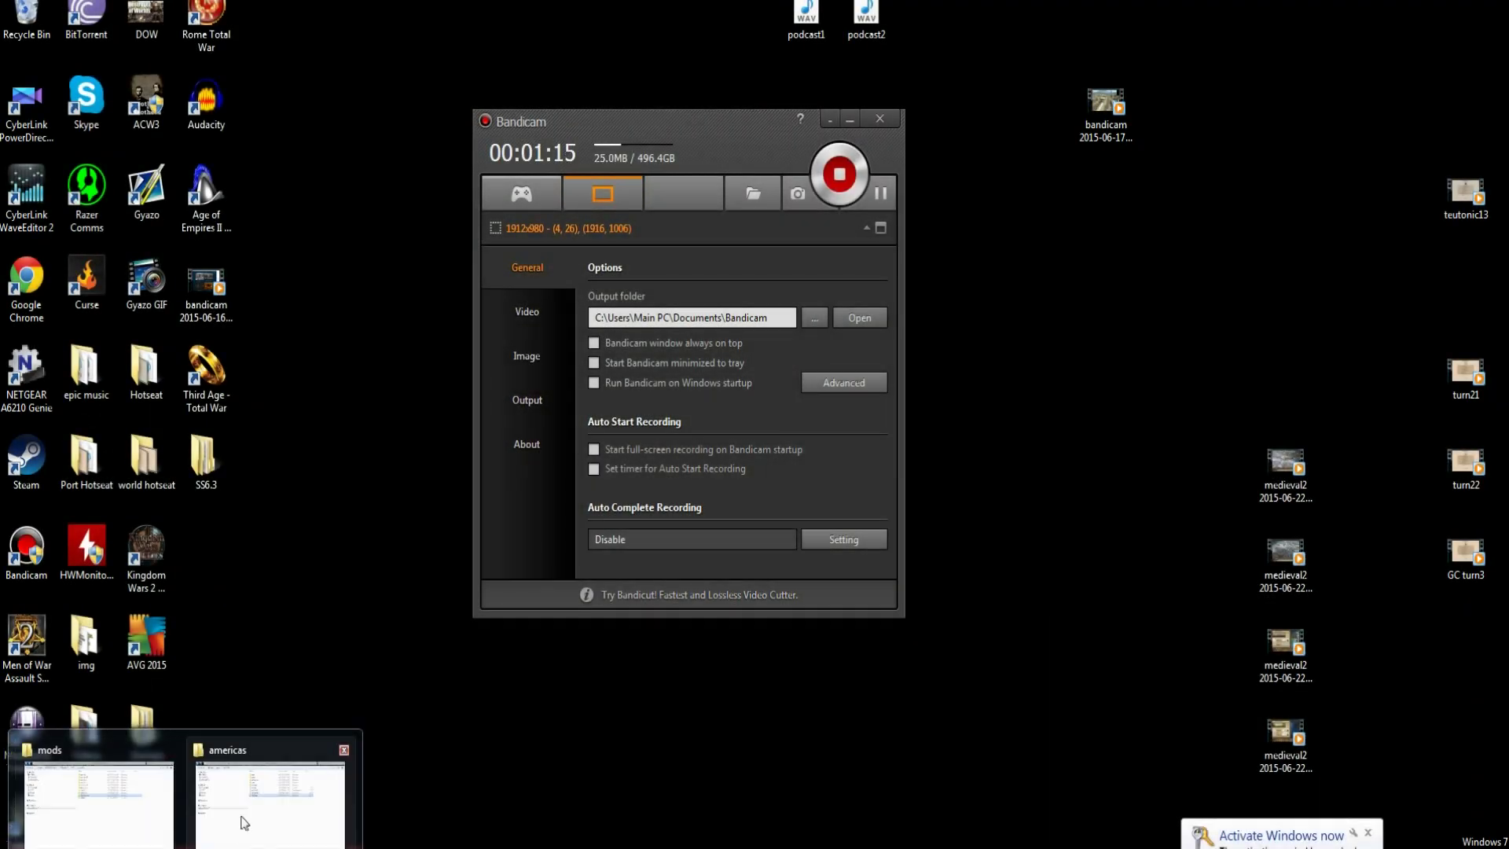
pyautogui.click(263, 817)
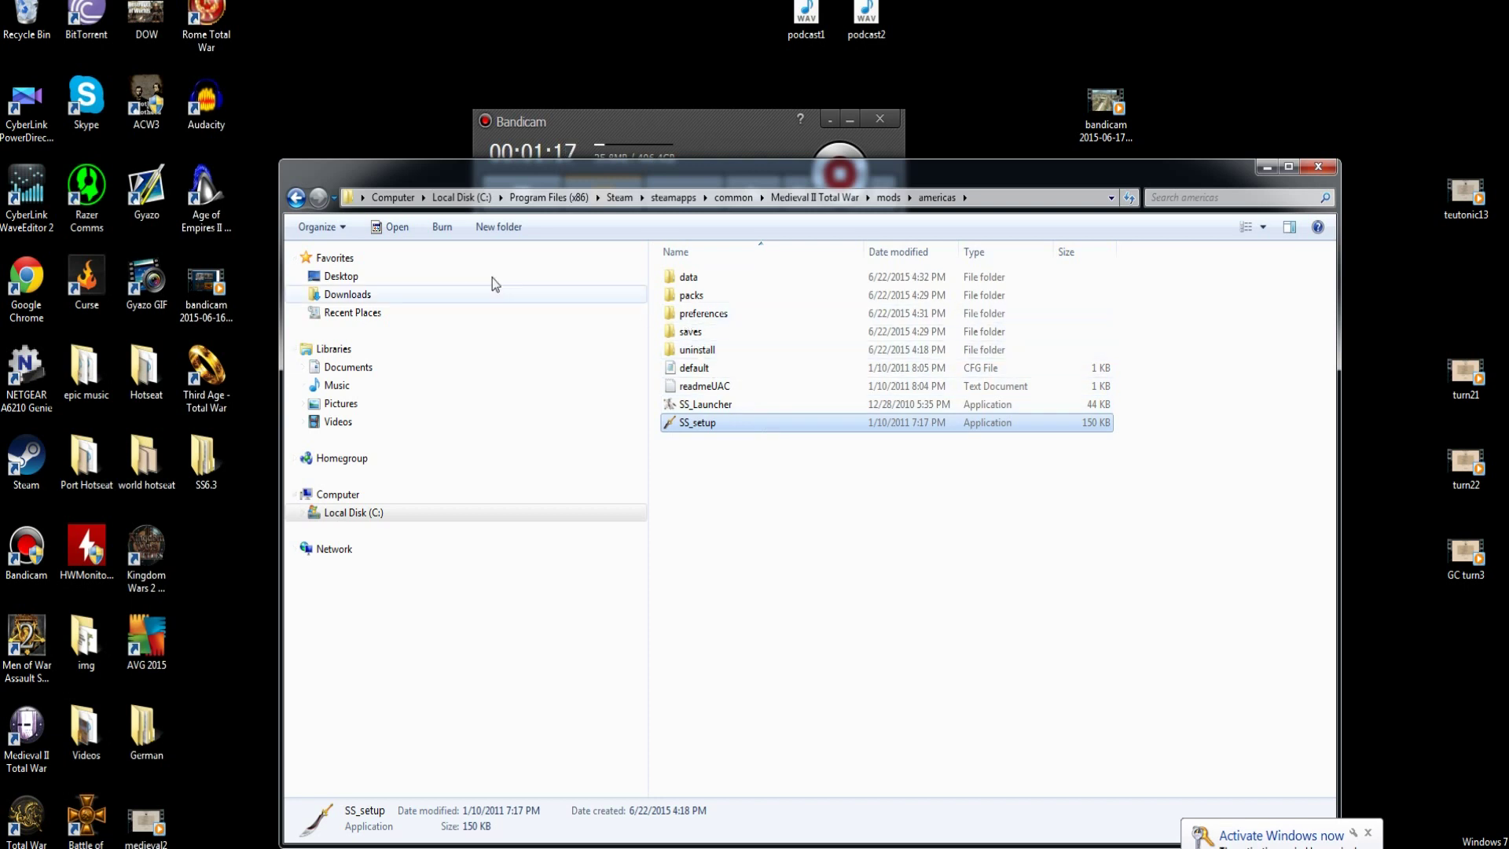
# - Go back to mods, open the americas folder, and launch SS_setup
pyautogui.click(296, 197)
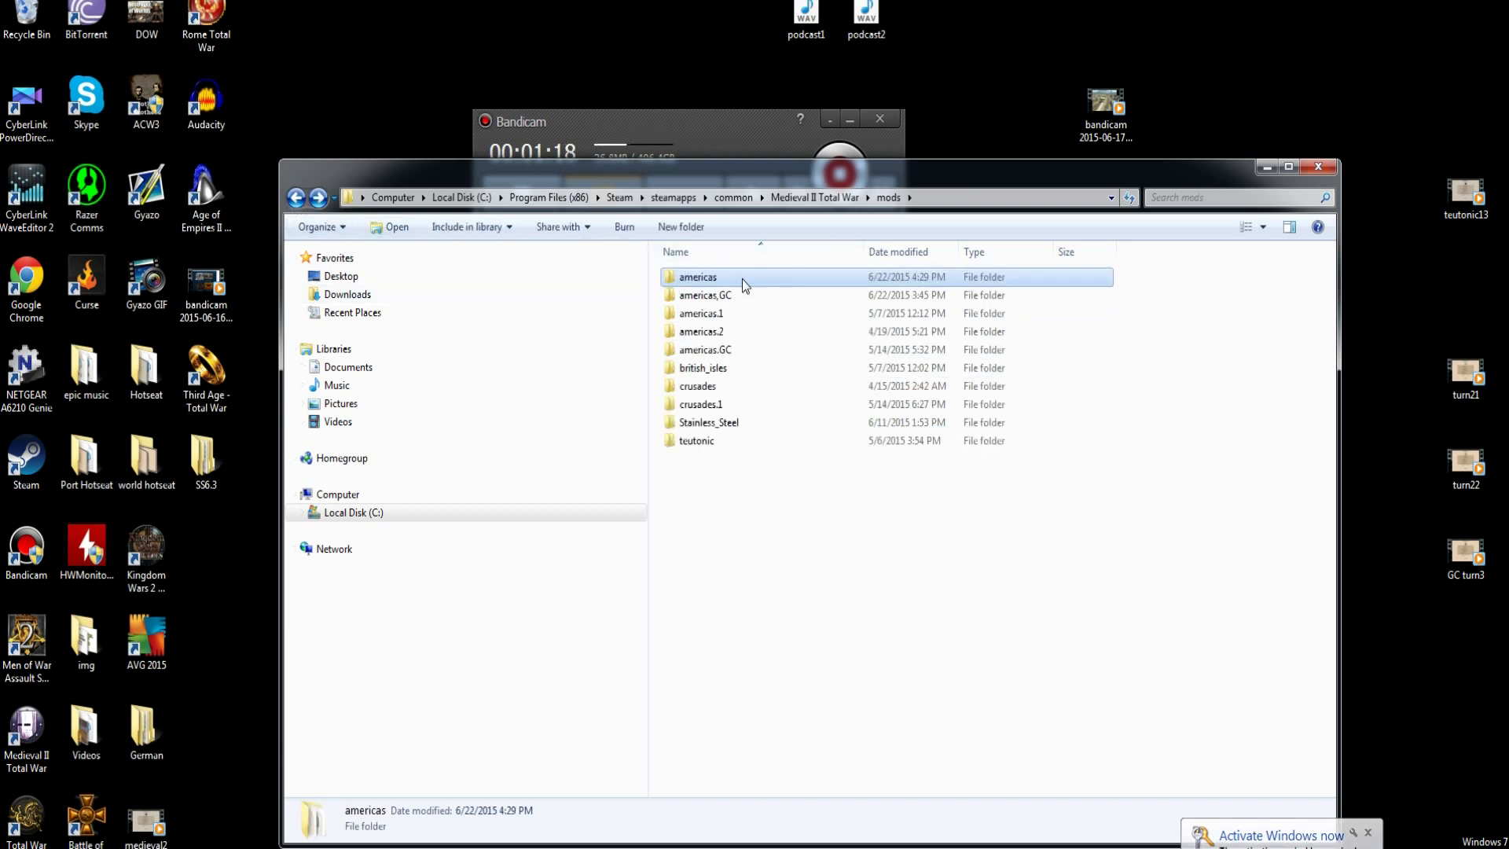
pyautogui.doubleClick(719, 278)
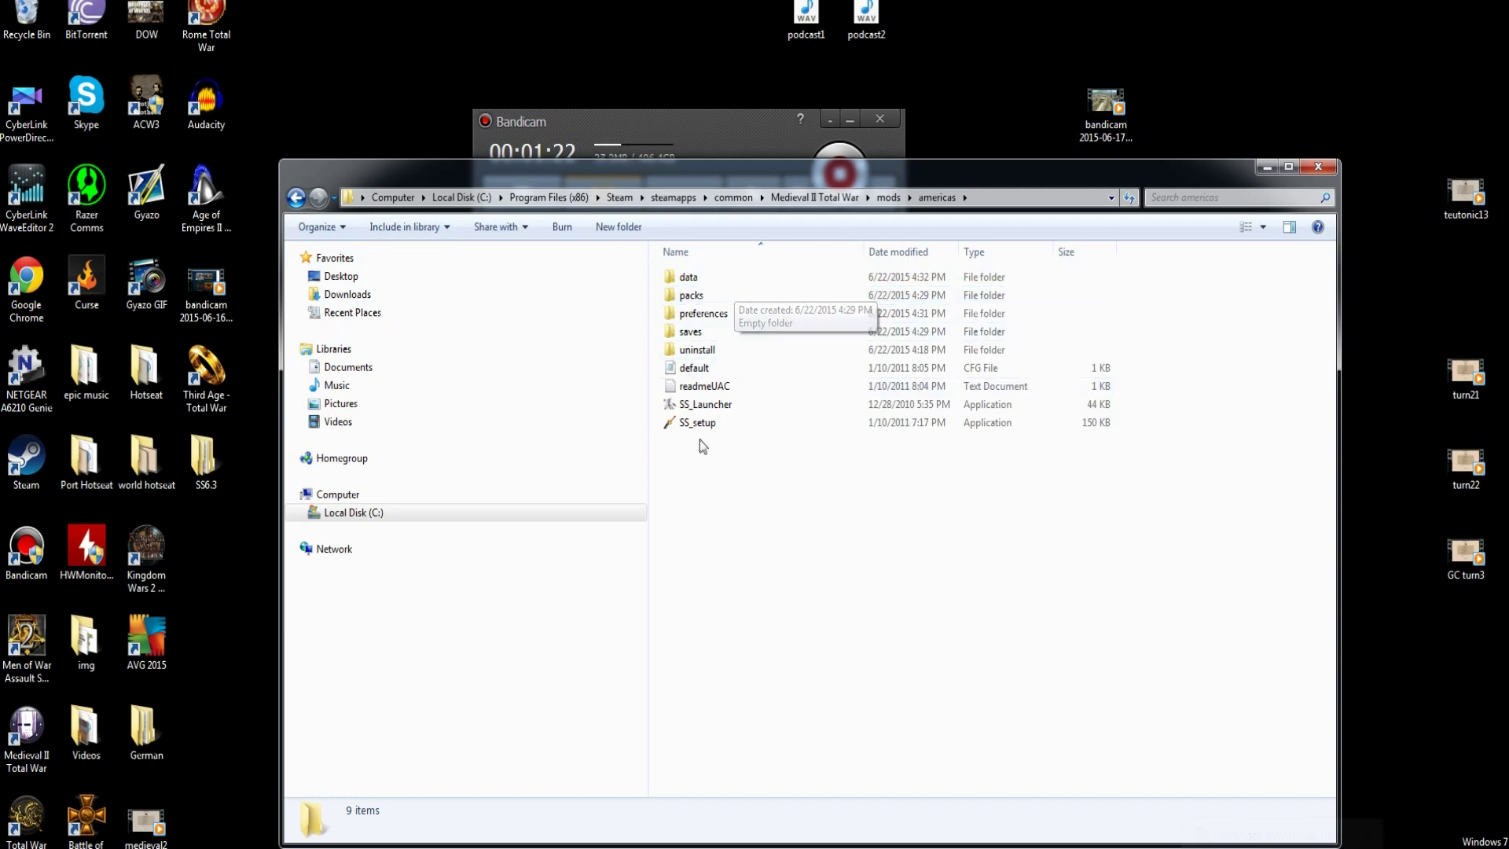
pyautogui.doubleClick(714, 420)
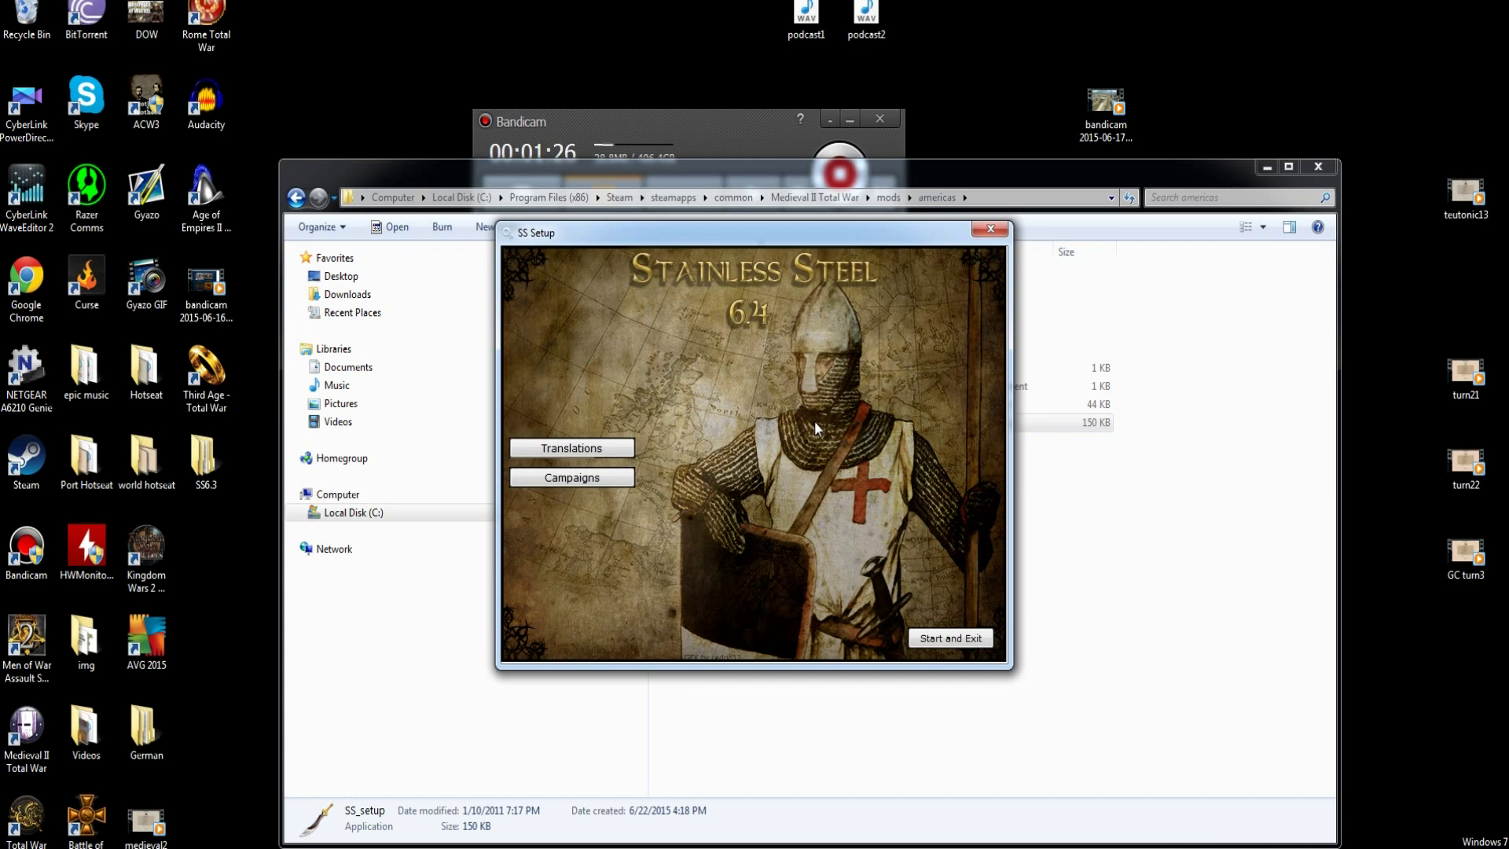
# - Pick the Late Era Campaign (1220) under Campaigns, accept the script handler, and close SS Setup
pyautogui.click(572, 478)
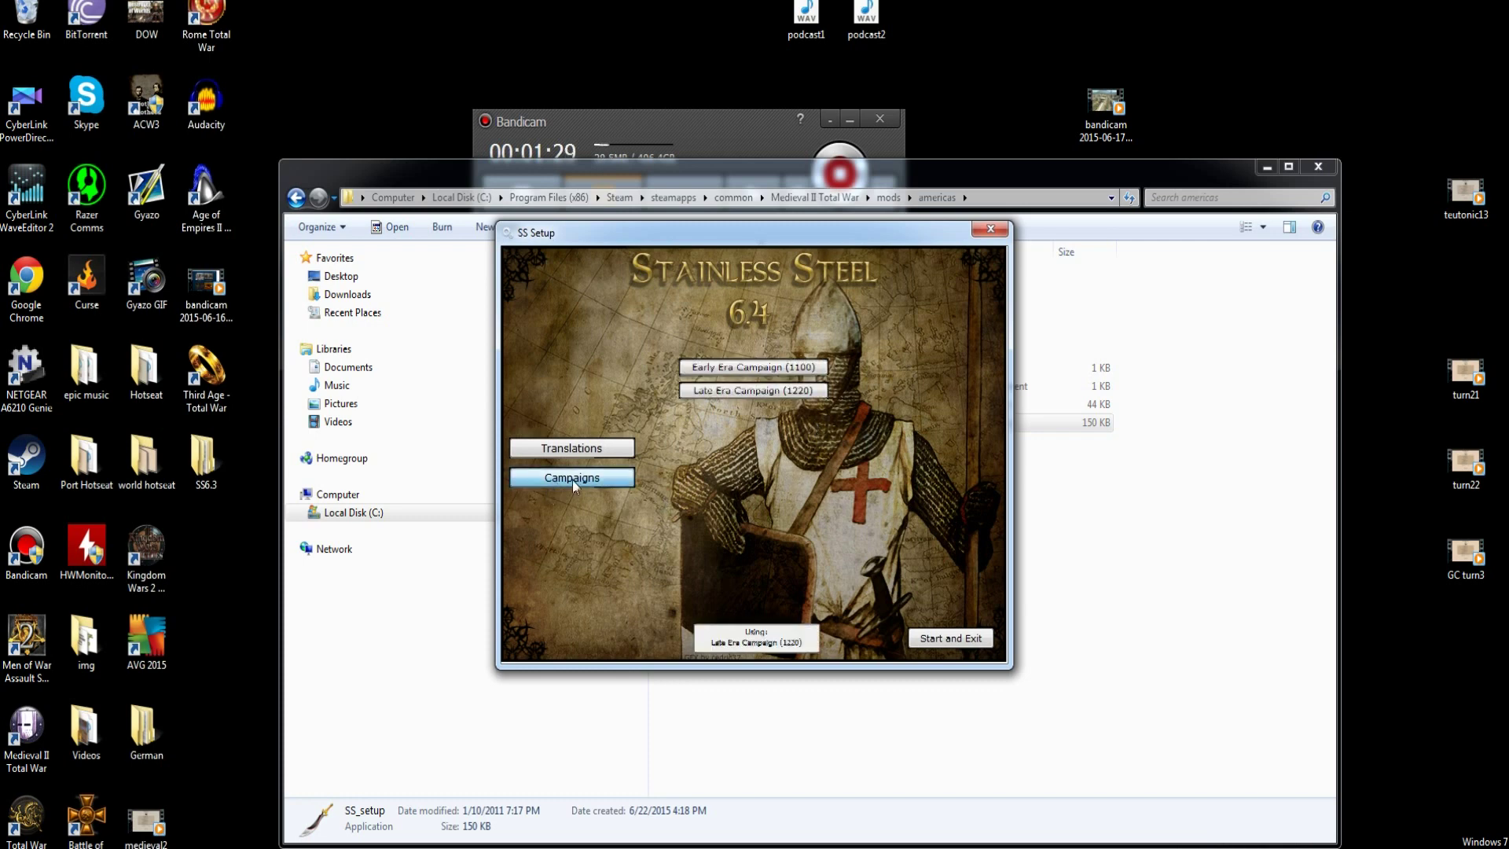
pyautogui.click(753, 390)
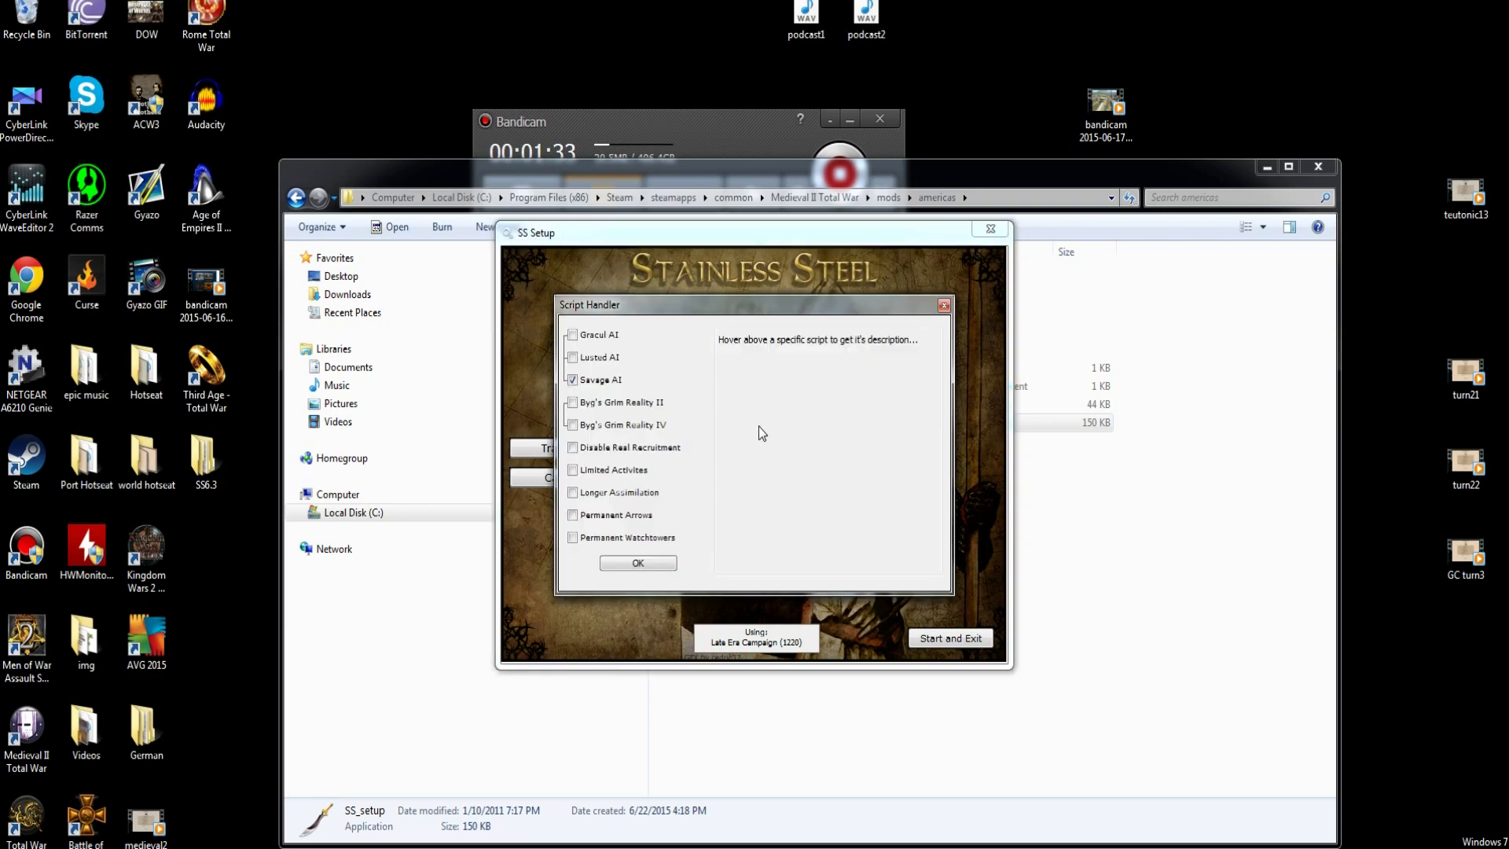
pyautogui.moveTo(596, 430)
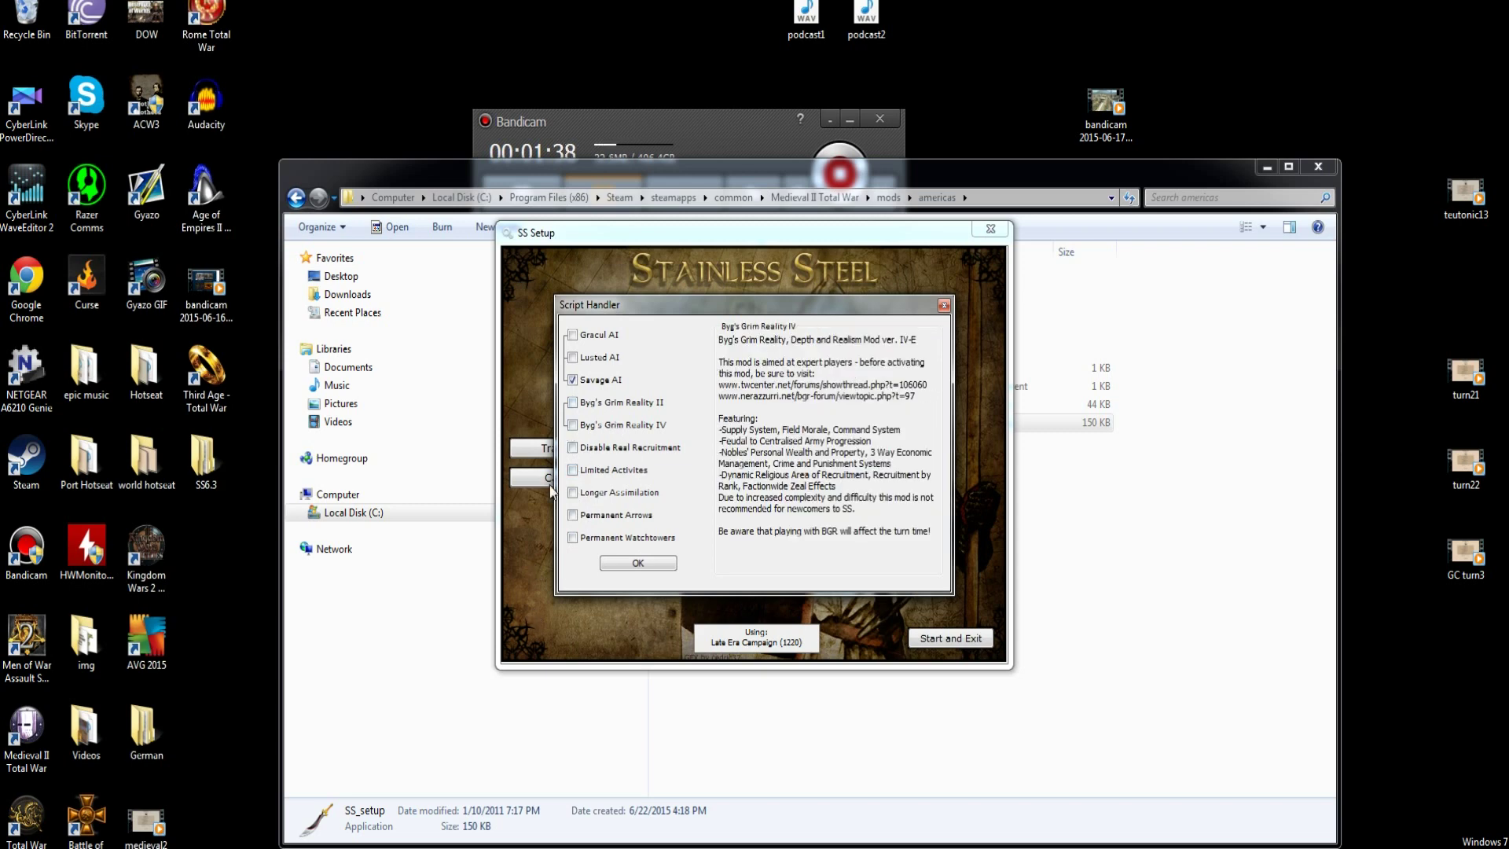
pyautogui.click(638, 563)
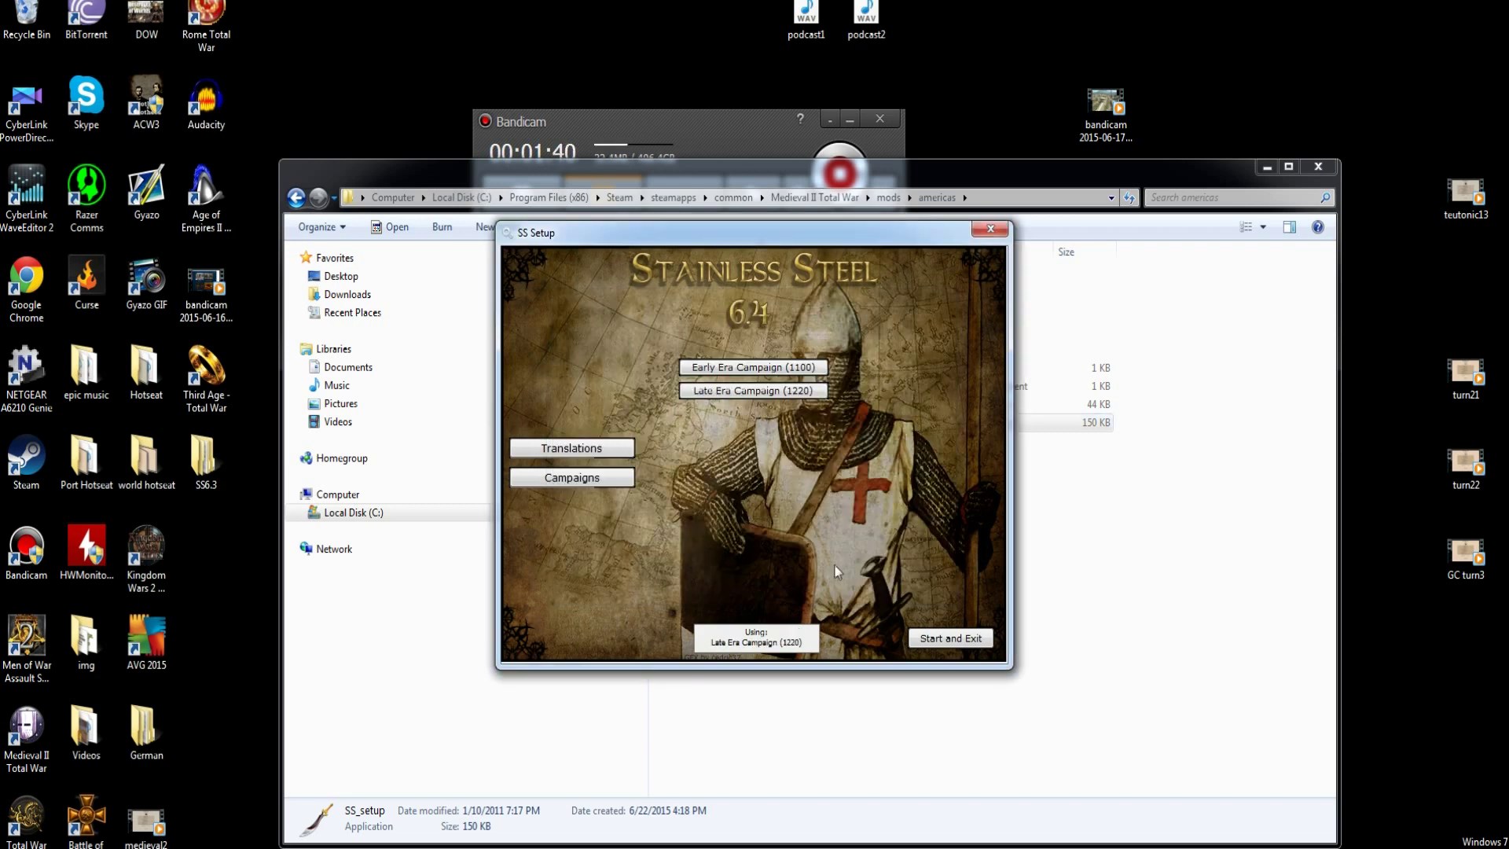
pyautogui.click(1002, 235)
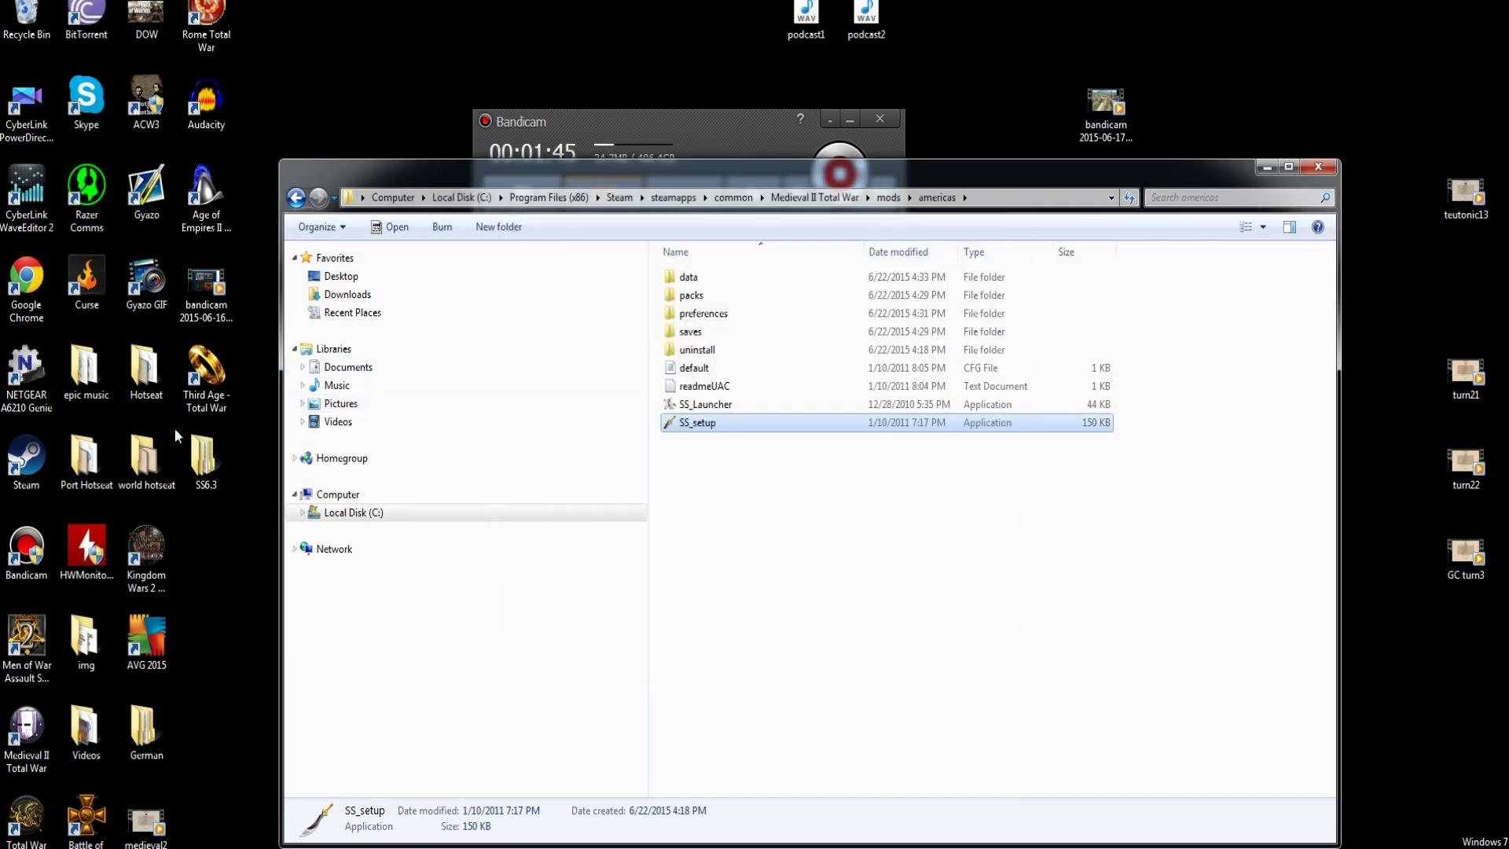
# - Open Steam's games library and launch Medieval II: Total War with the Americas option
pyautogui.doubleClick(26, 460)
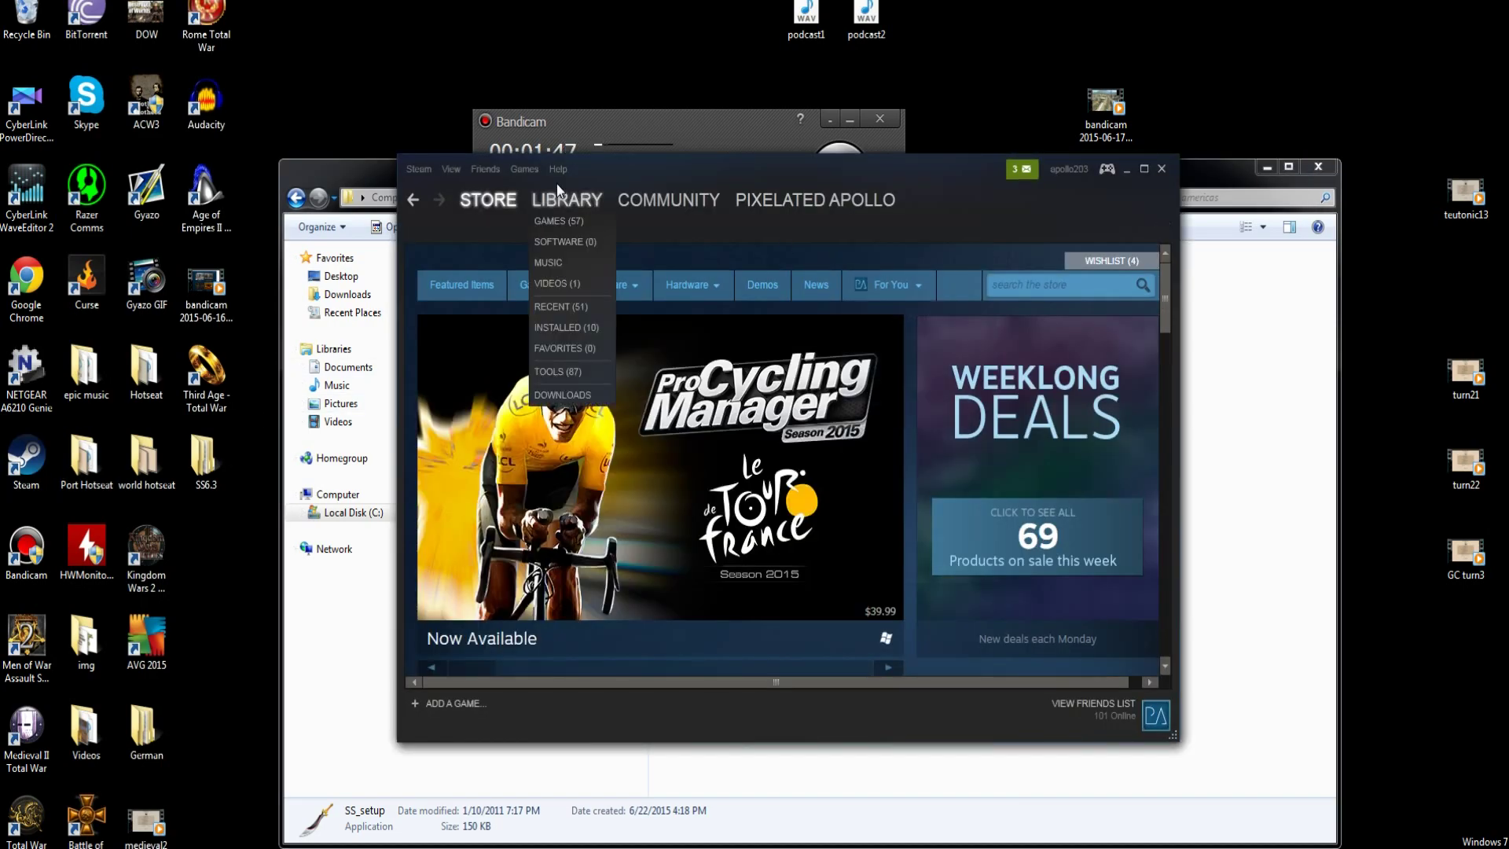
pyautogui.click(524, 169)
pyautogui.click(544, 193)
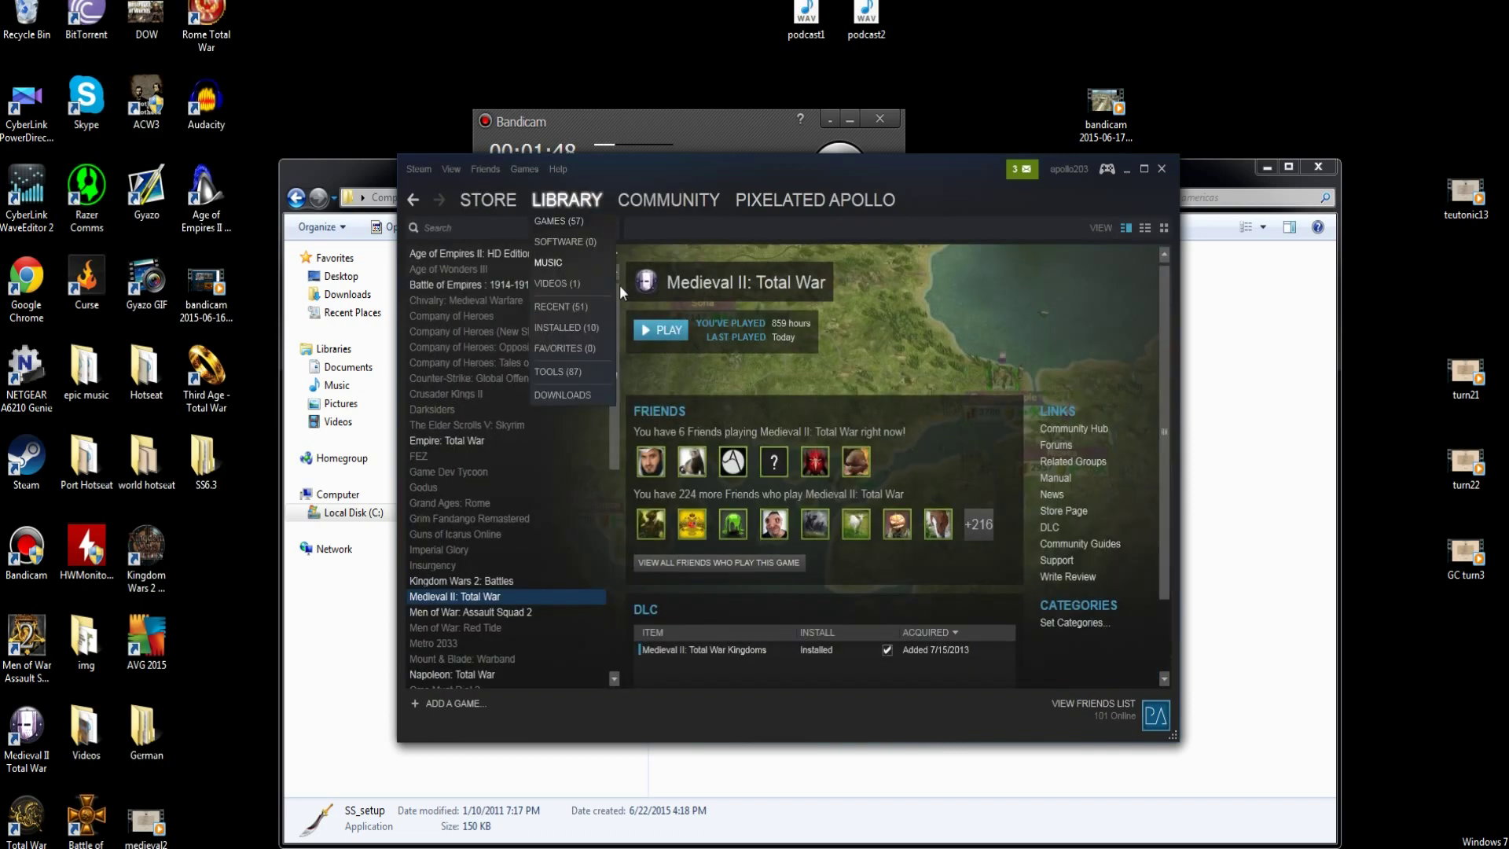
pyautogui.rightClick(483, 597)
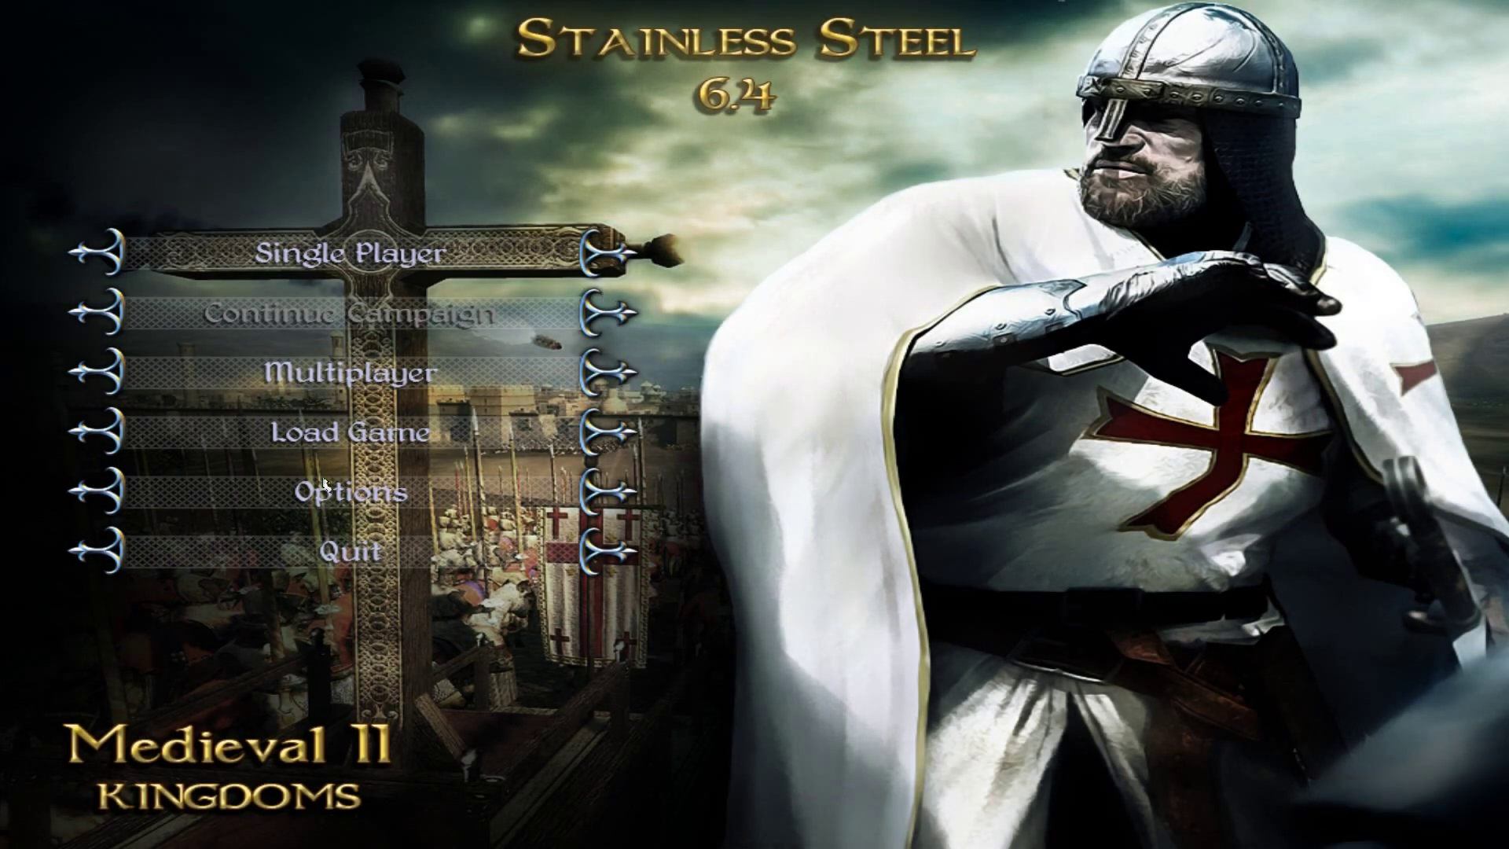
# - From Multiplayer, enter the Online Battles lobby, back out to the multiplayer menu, then re-enter it
pyautogui.click(343, 379)
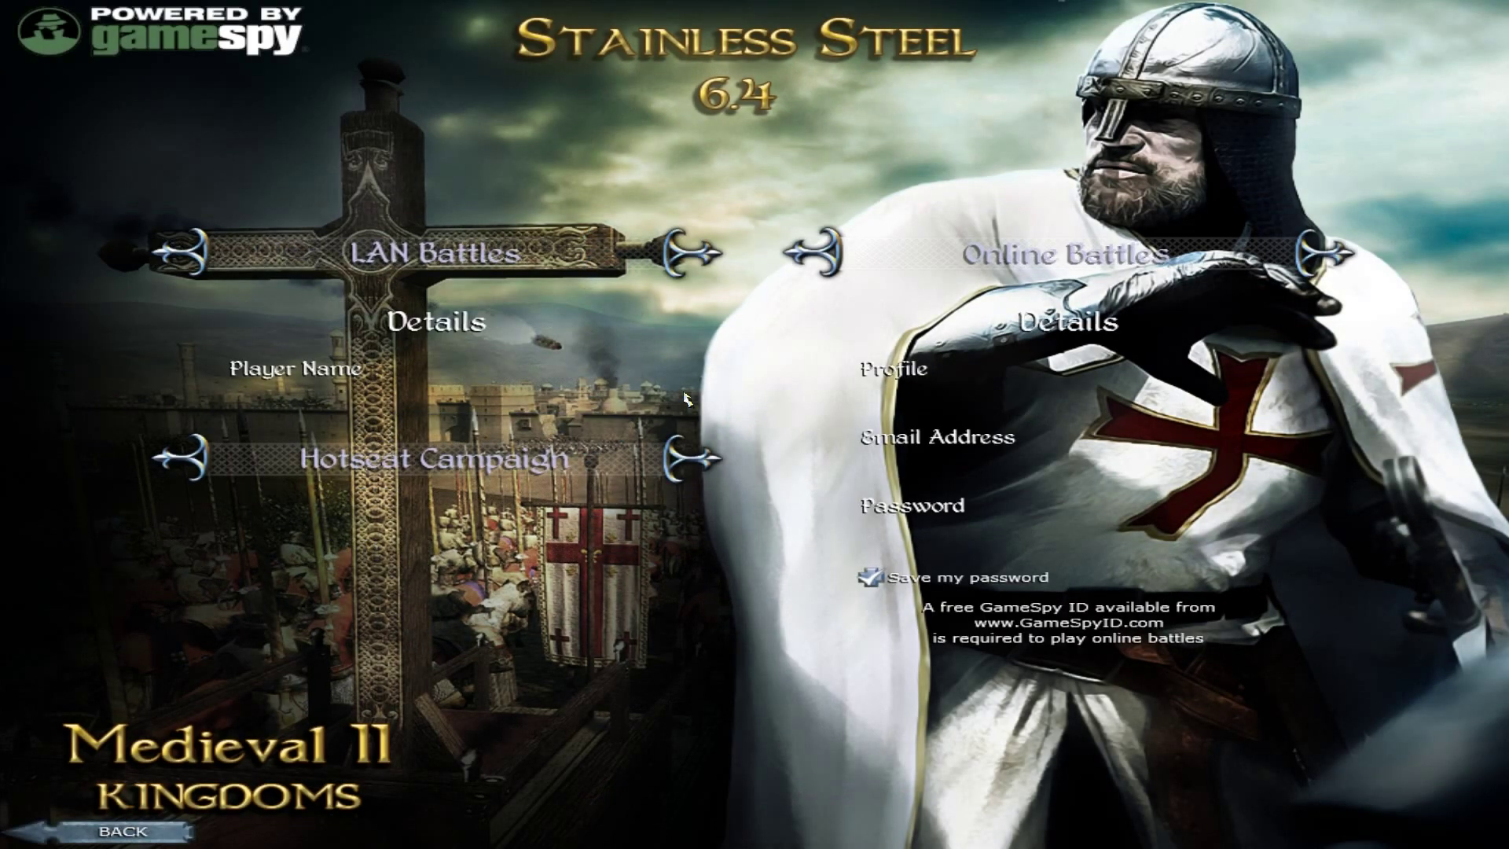
pyautogui.click(1089, 255)
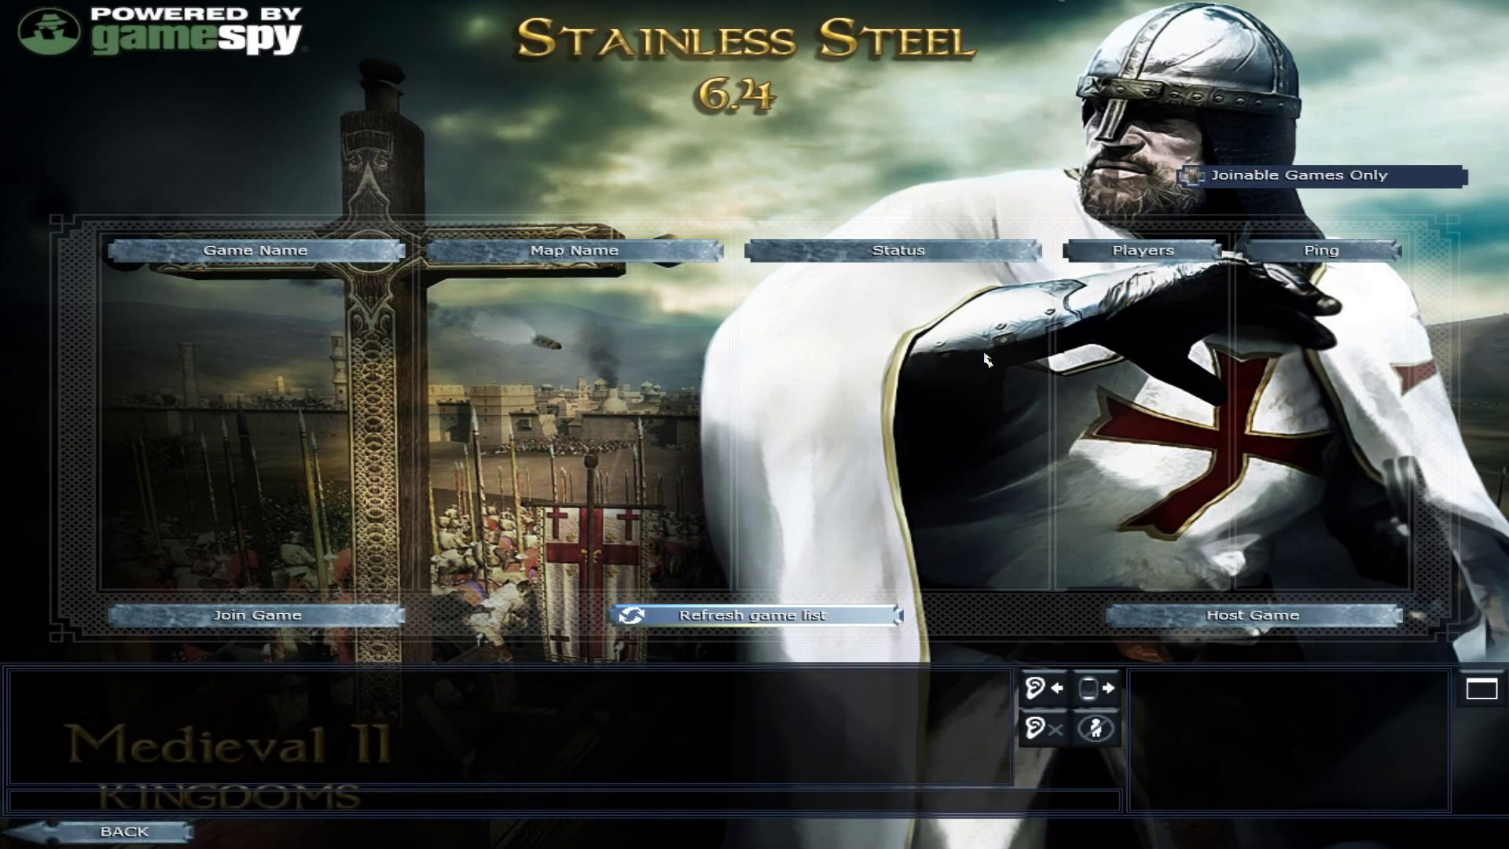
pyautogui.press('Escape')
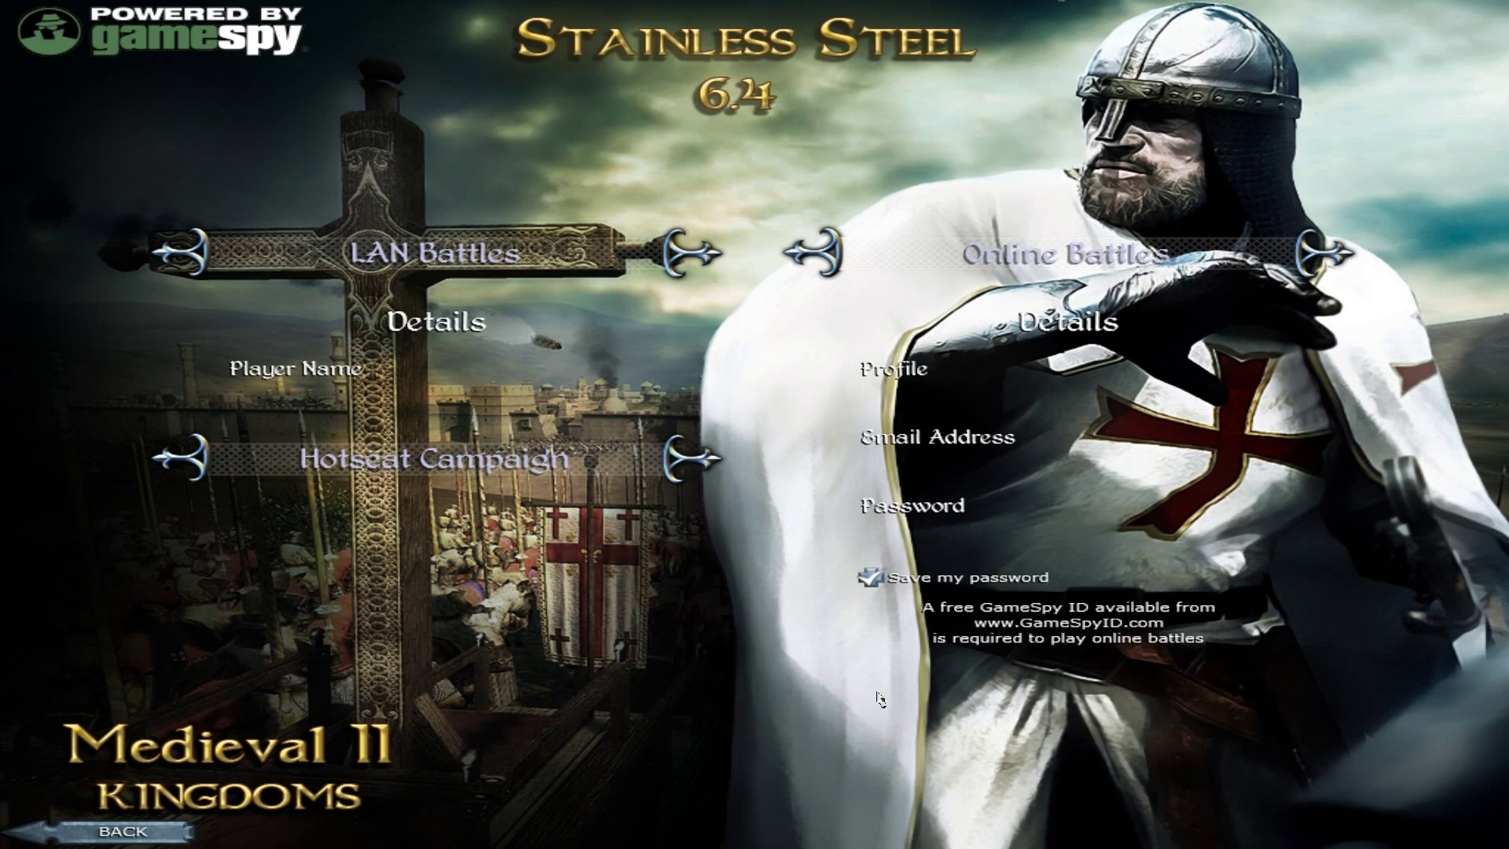
pyautogui.click(988, 250)
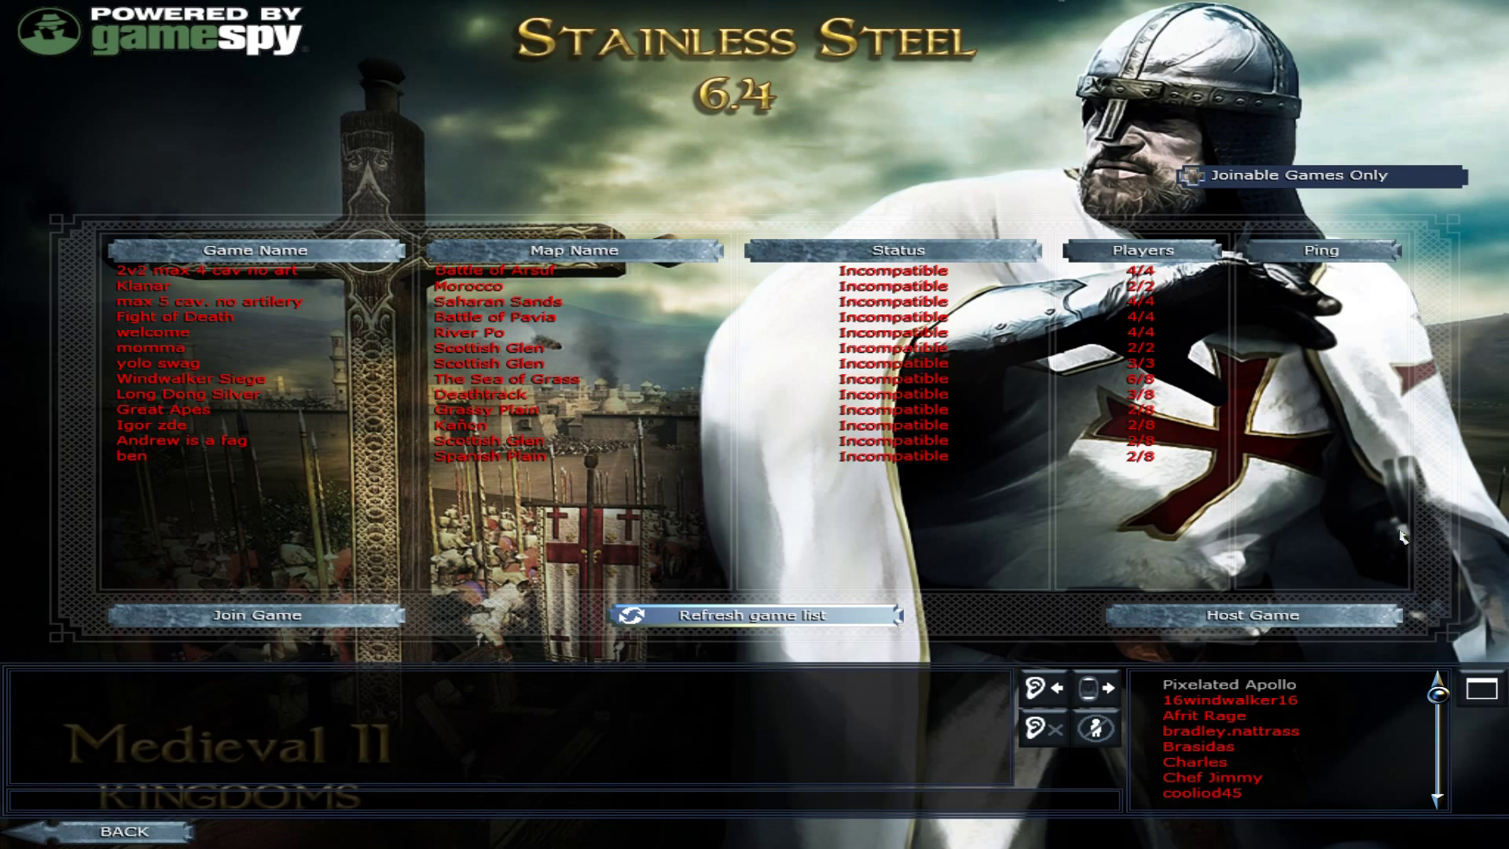
# - Scroll the GameSpy lobby list showing the twelve Incompatible Stainless Steel games
pyautogui.moveTo(1438, 695); pyautogui.dragTo(1440, 803)
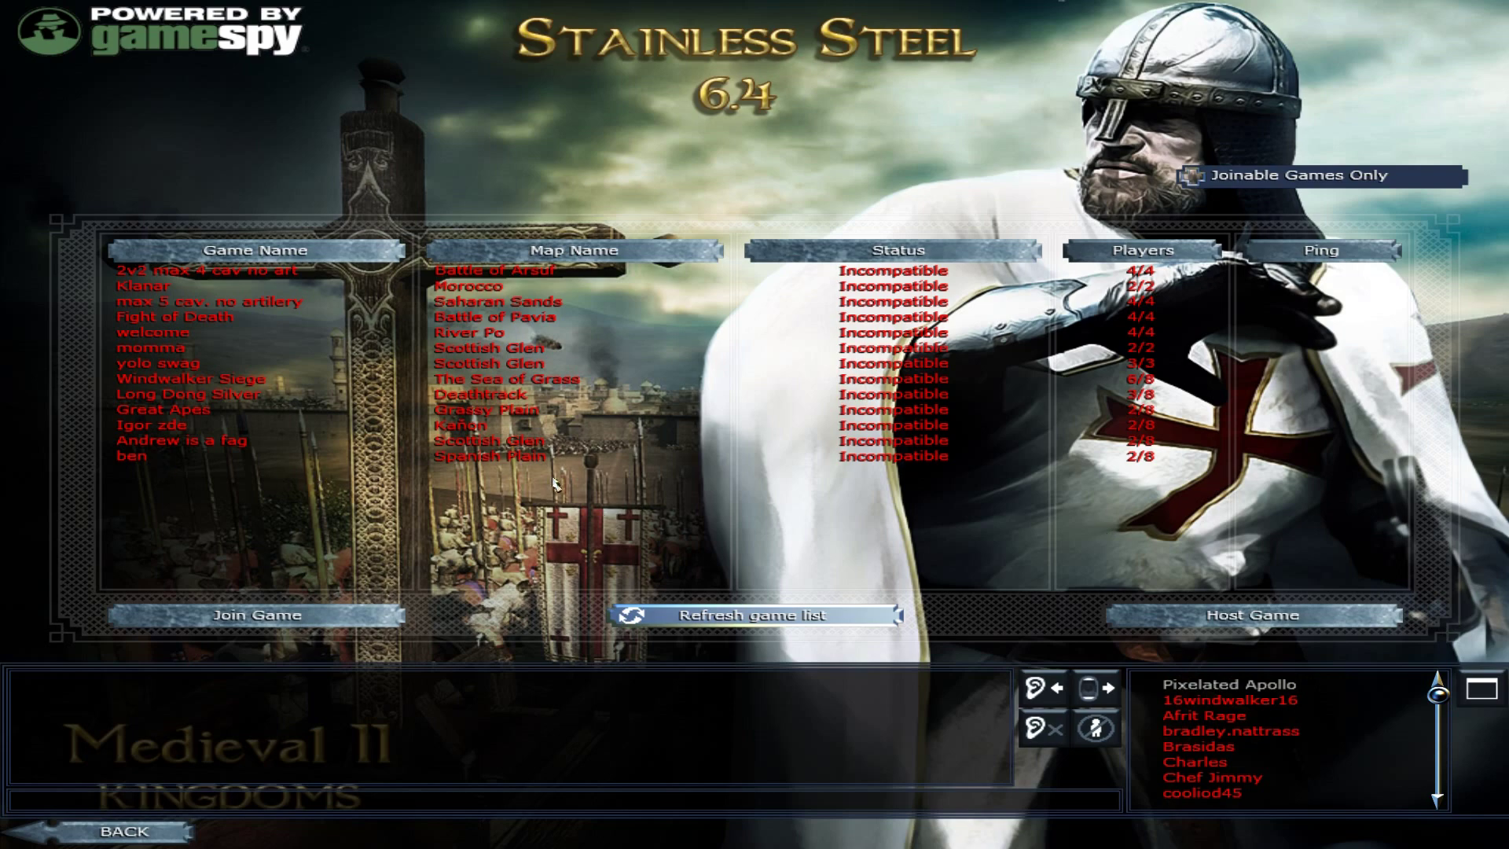